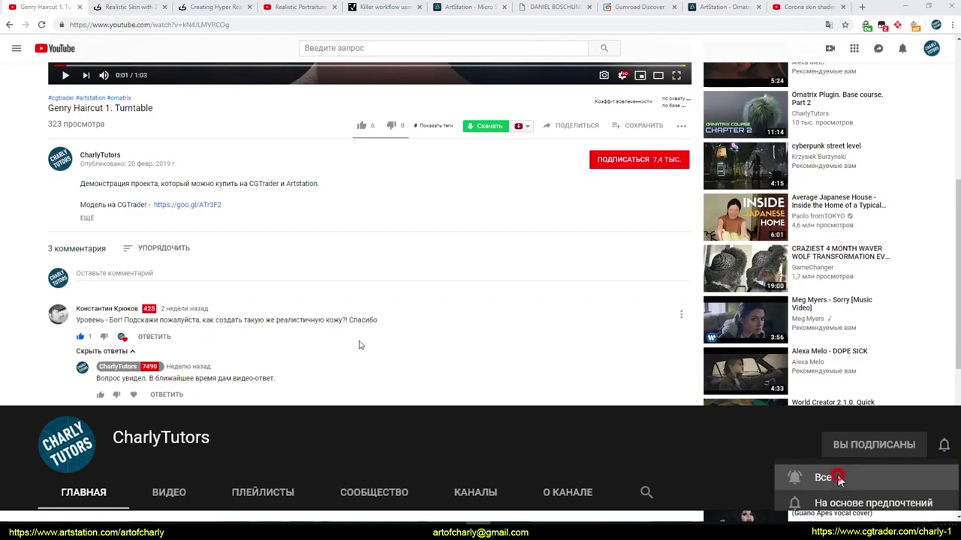
Step: Browse the Genry Haircut video page, then switch to the Realistic Skin with ZBrush and Keyshot tab
scroll(358, 342, "up", 5)
scroll(352, 270, "down", 3)
scroll(357, 247, "up", 3)
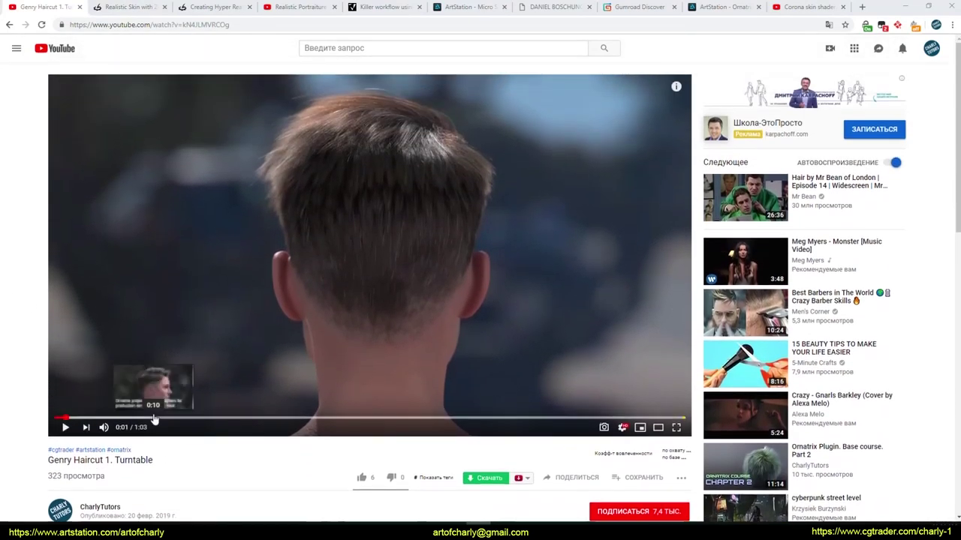
left_click(147, 418)
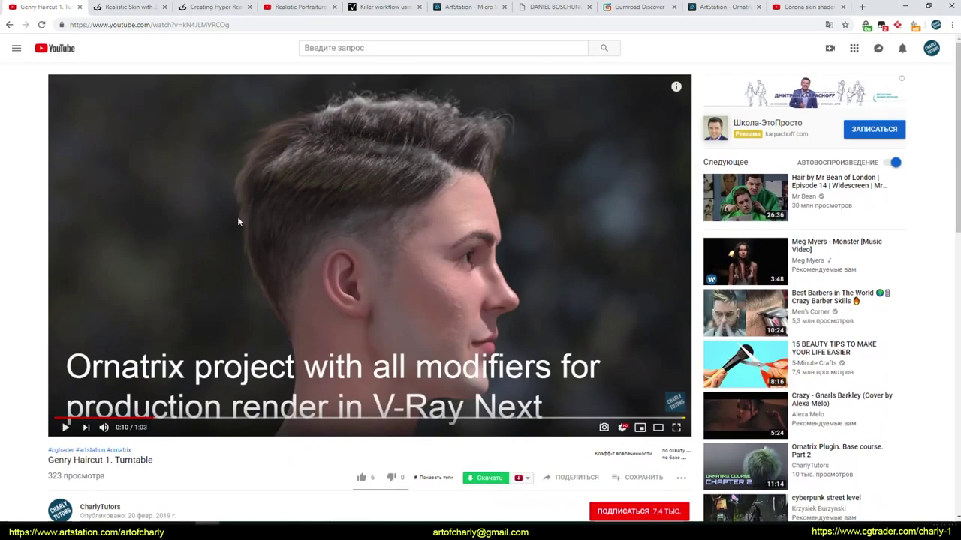
scroll(254, 205, "down", 1)
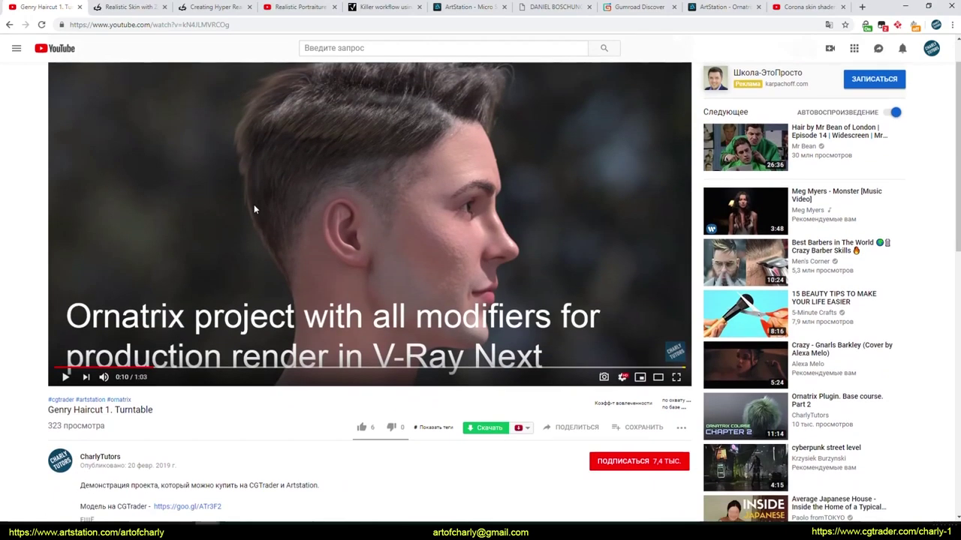
scroll(232, 241, "down", 3)
scroll(201, 322, "down", 1)
scroll(201, 321, "down", 2)
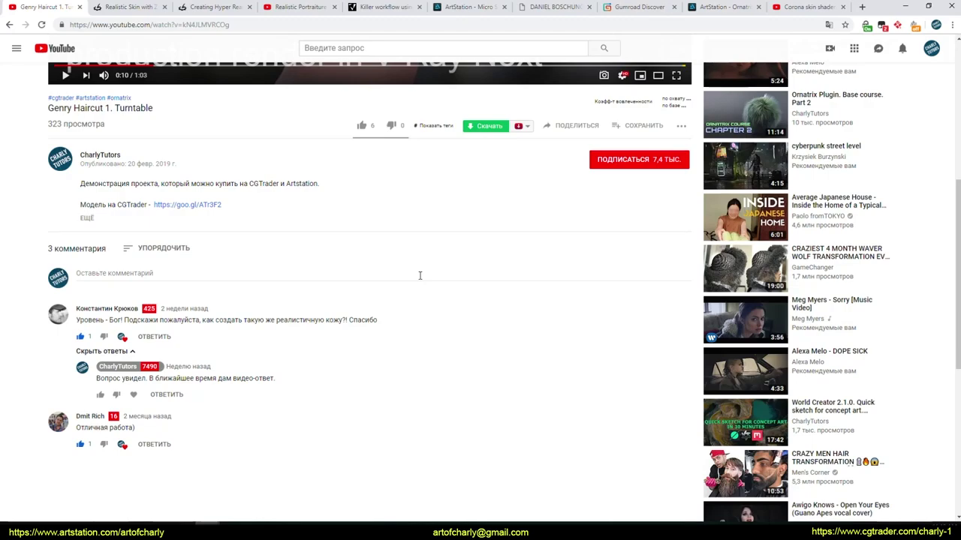
left_click(124, 7)
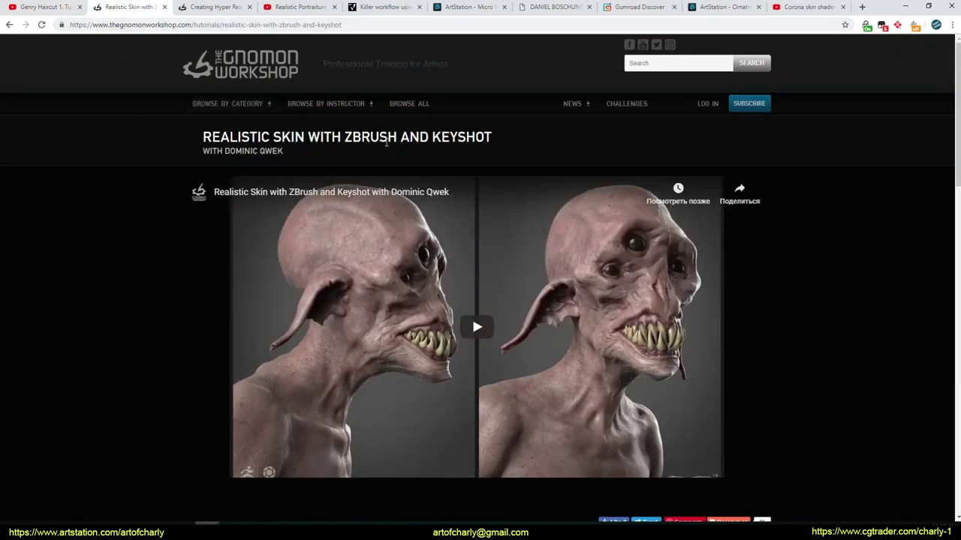
Step: Read the Realistic Skin course page, then switch to the Creating Hyper Realistic Characters in ZBrush tab
left_click_drag(522, 149, 201, 138)
left_click(252, 161)
scroll(232, 290, "down", 2)
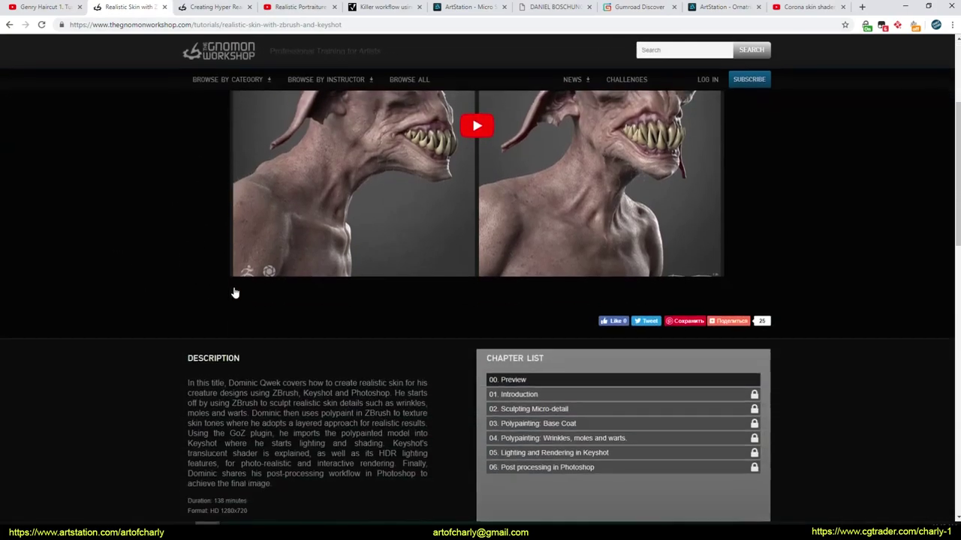
scroll(233, 292, "down", 3)
scroll(235, 289, "down", 2)
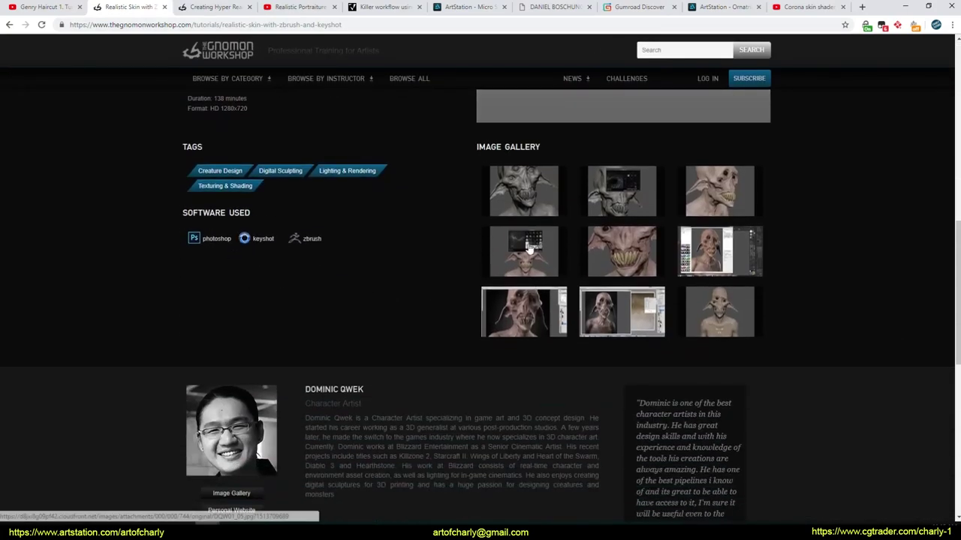
scroll(568, 214, "up", 3)
scroll(396, 331, "up", 4)
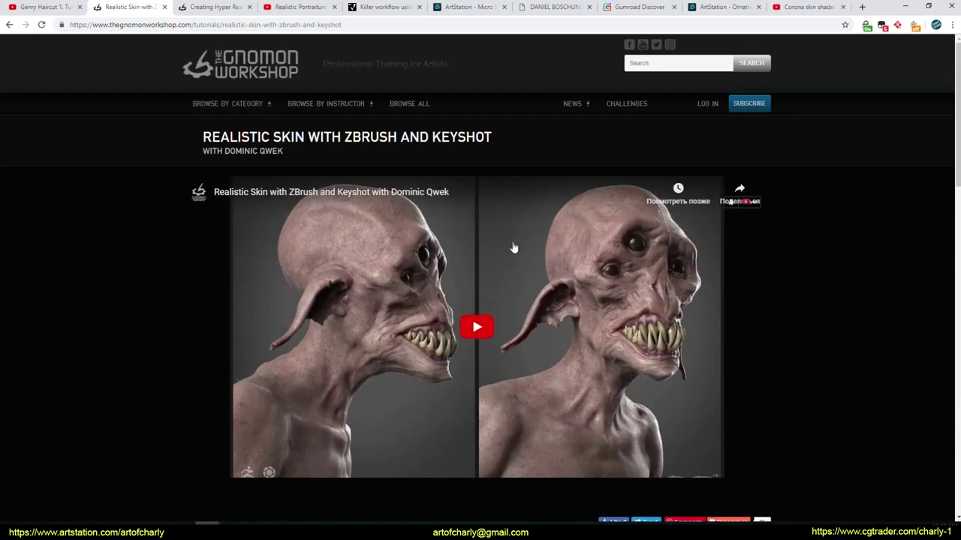
left_click(192, 9)
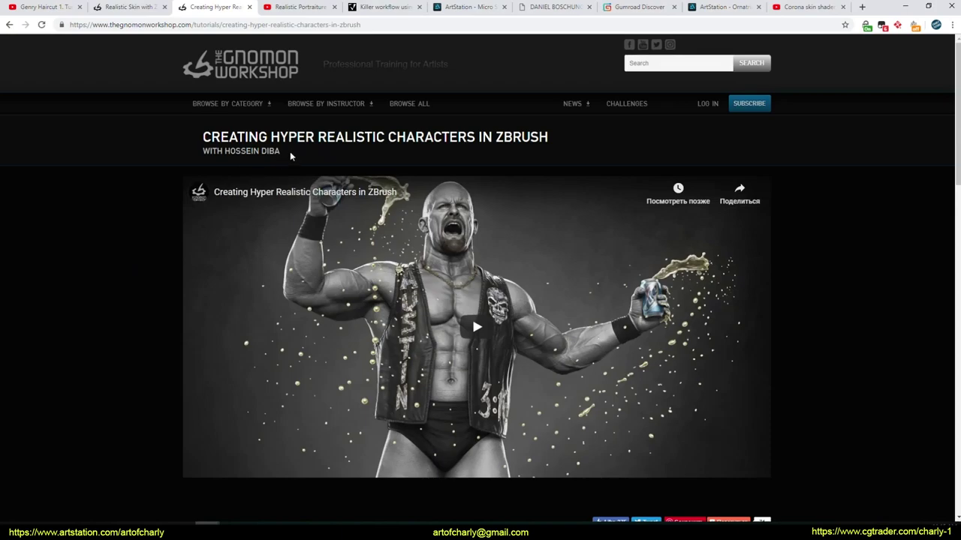
scroll(147, 324, "down", 5)
scroll(99, 309, "down", 3)
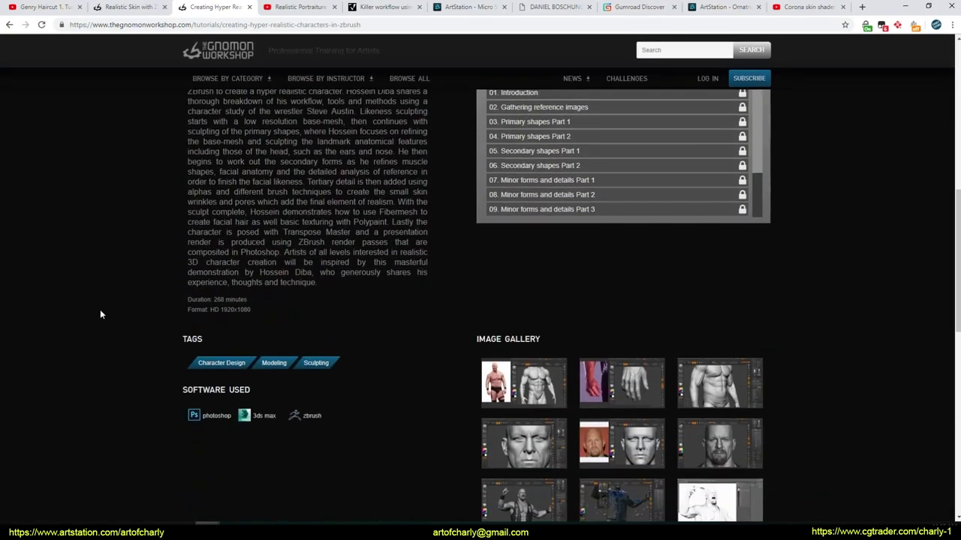
scroll(99, 310, "down", 3)
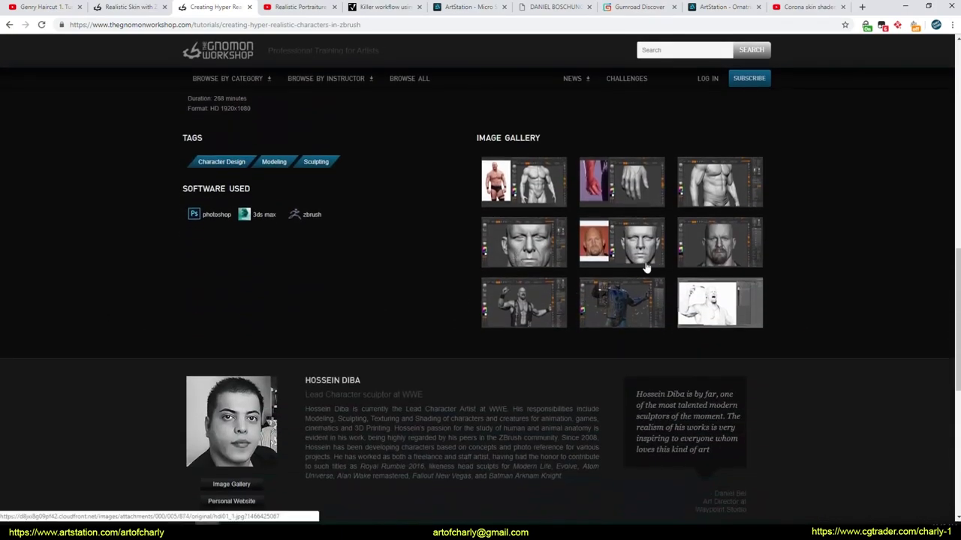
scroll(417, 292, "up", 5)
scroll(450, 255, "up", 5)
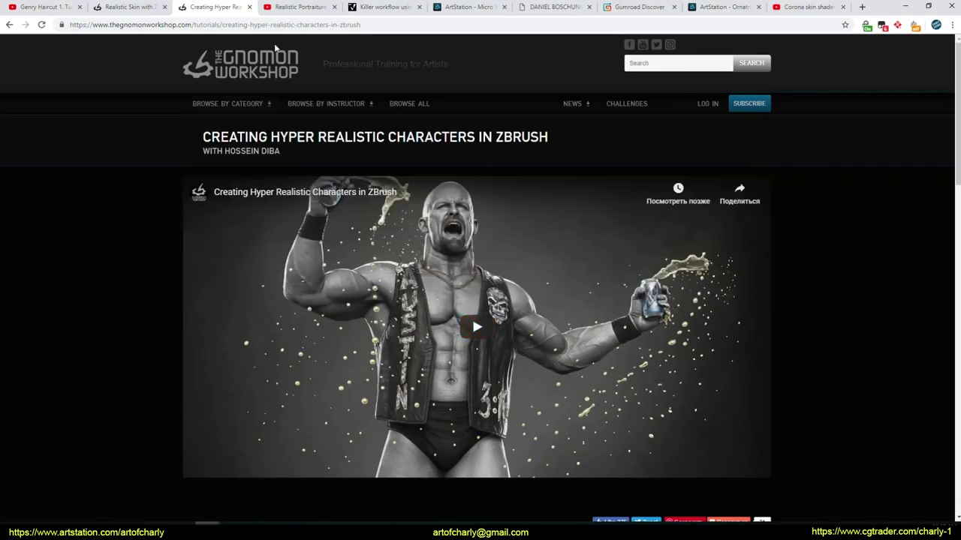
left_click(293, 10)
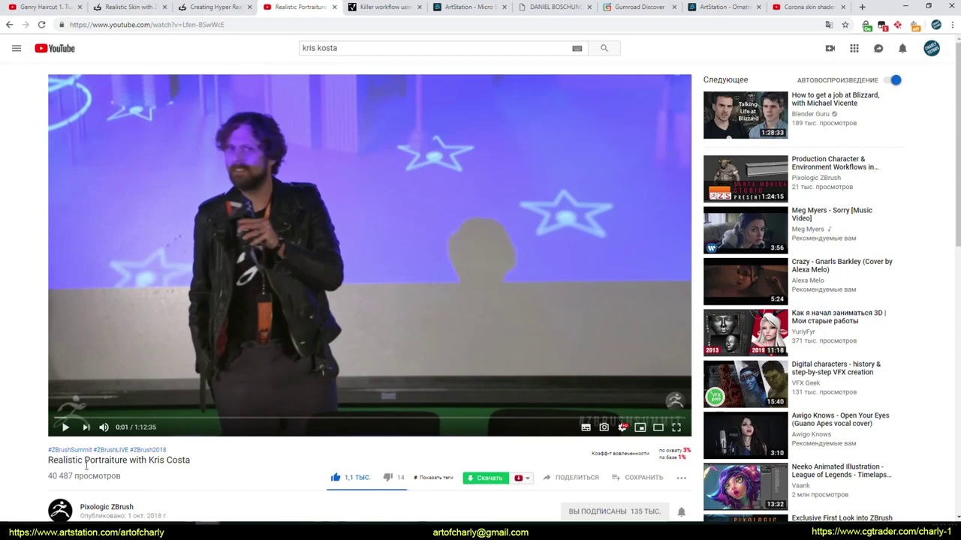
Step: Switch to the texturing.xyz Killer workflow using XYZ and Zwrap tutorial tab
left_click(365, 15)
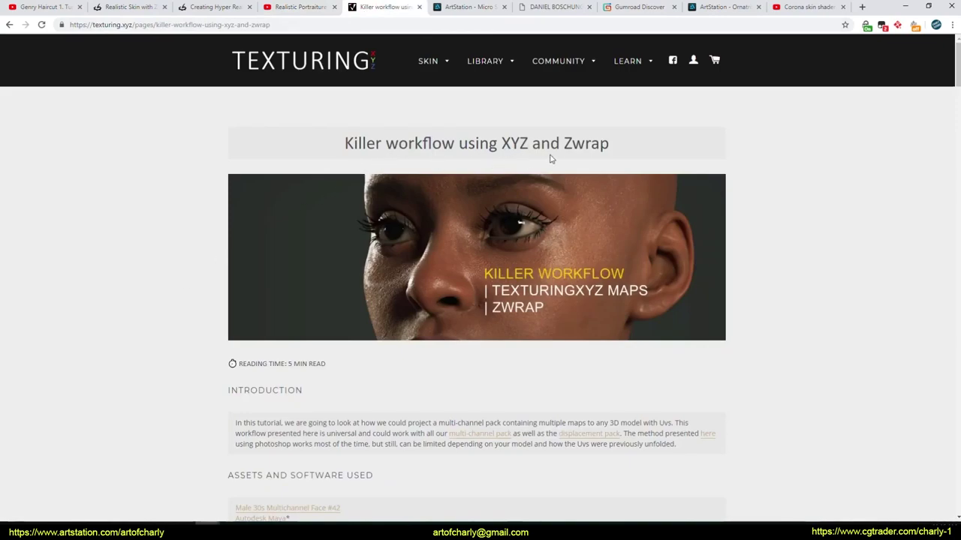
Step: Scroll down through the Killer workflow tutorial's steps and back up to the top
scroll(279, 241, "down", 2)
scroll(278, 240, "down", 5)
scroll(270, 243, "down", 5)
scroll(262, 245, "down", 5)
scroll(262, 244, "up", 2)
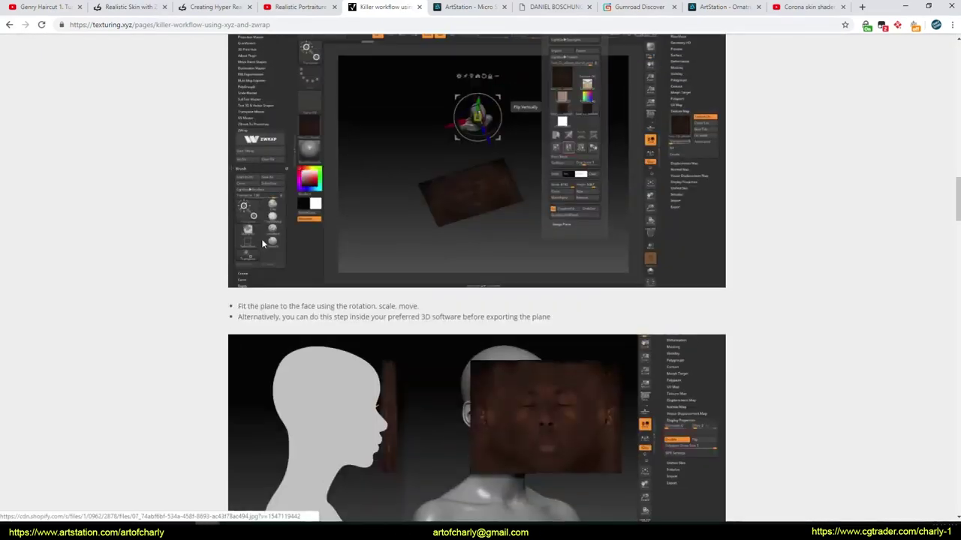
scroll(263, 244, "up", 5)
scroll(263, 244, "up", 5)
scroll(263, 244, "down", 5)
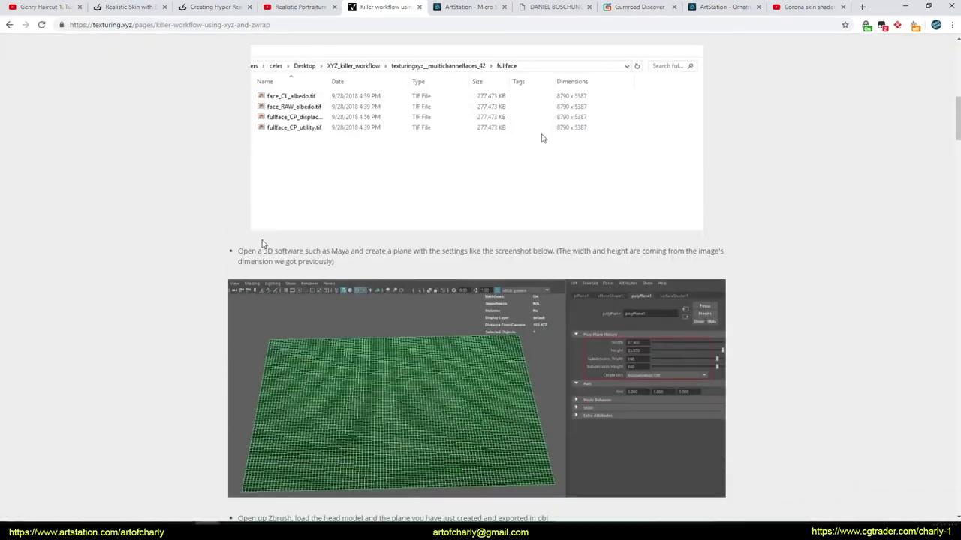
scroll(264, 244, "down", 4)
scroll(265, 246, "down", 4)
scroll(267, 246, "down", 4)
scroll(267, 247, "down", 5)
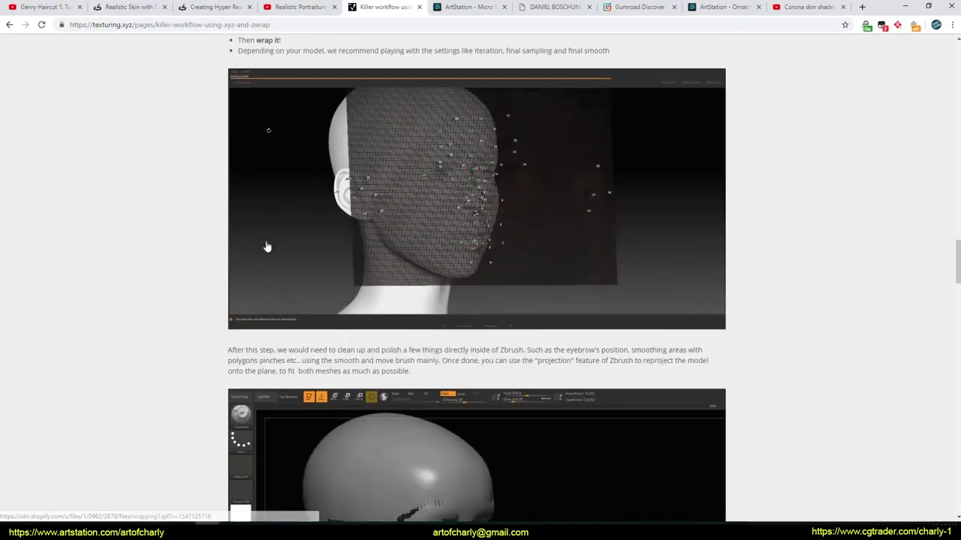
scroll(268, 252, "down", 5)
scroll(270, 259, "down", 5)
scroll(272, 269, "down", 3)
scroll(271, 268, "down", 2)
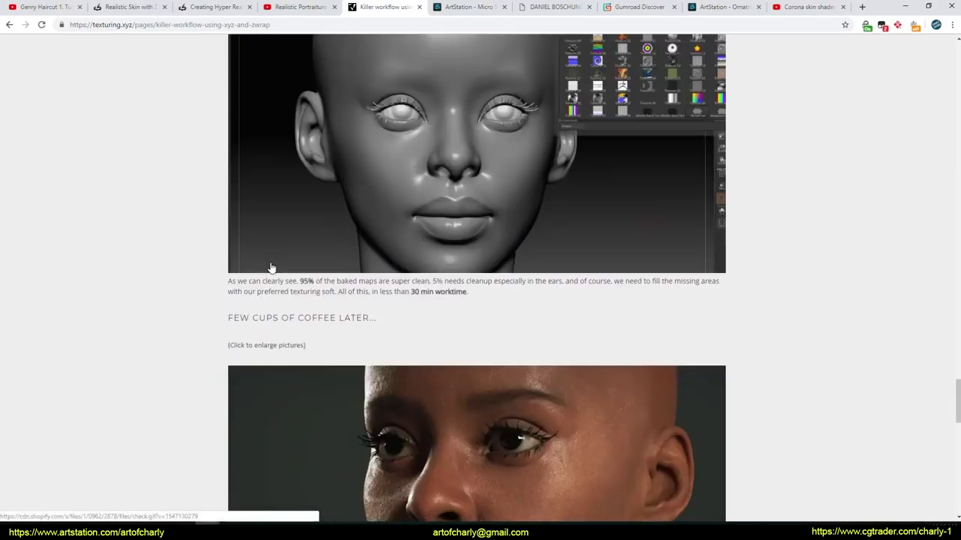
scroll(270, 264, "up", 3)
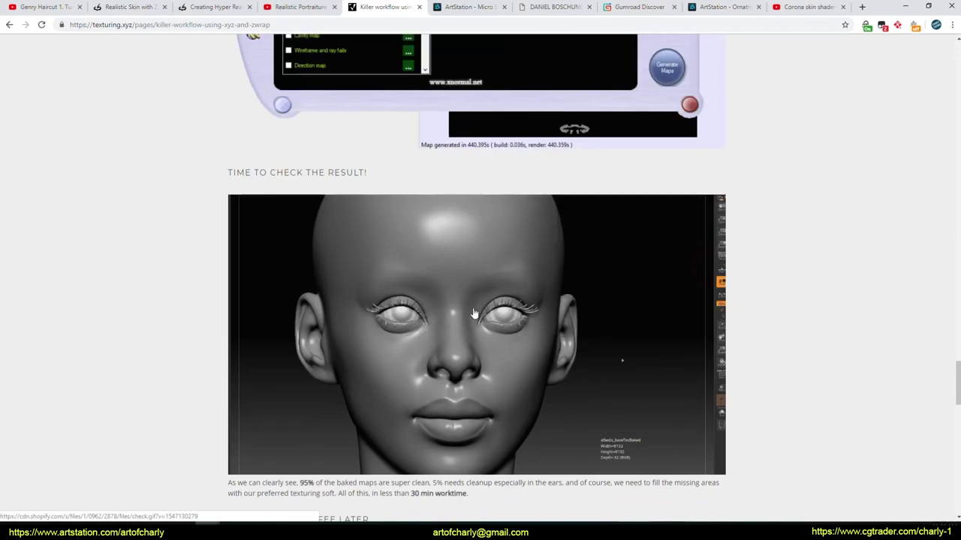
scroll(443, 292, "down", 2)
scroll(345, 307, "up", 2)
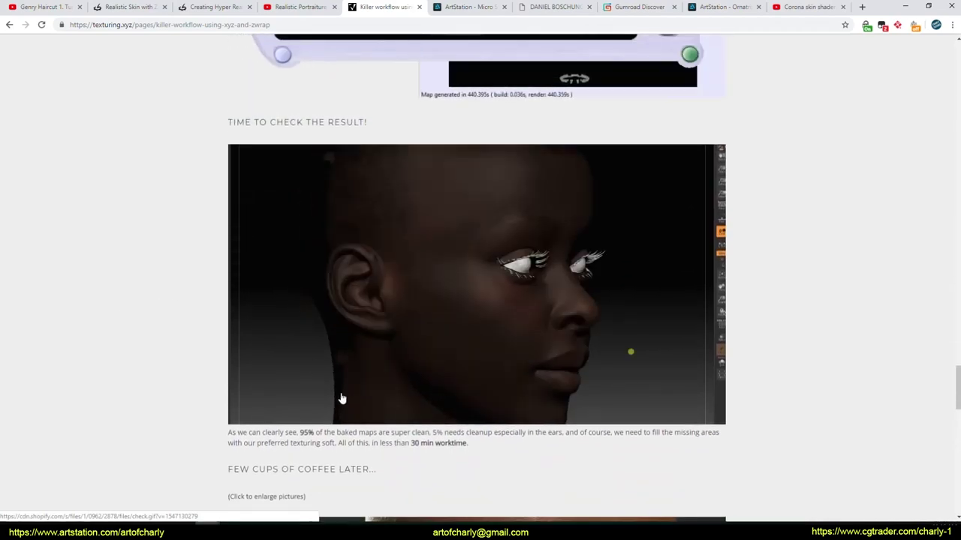
scroll(232, 338, "down", 4)
scroll(557, 283, "down", 2)
scroll(458, 270, "down", 3)
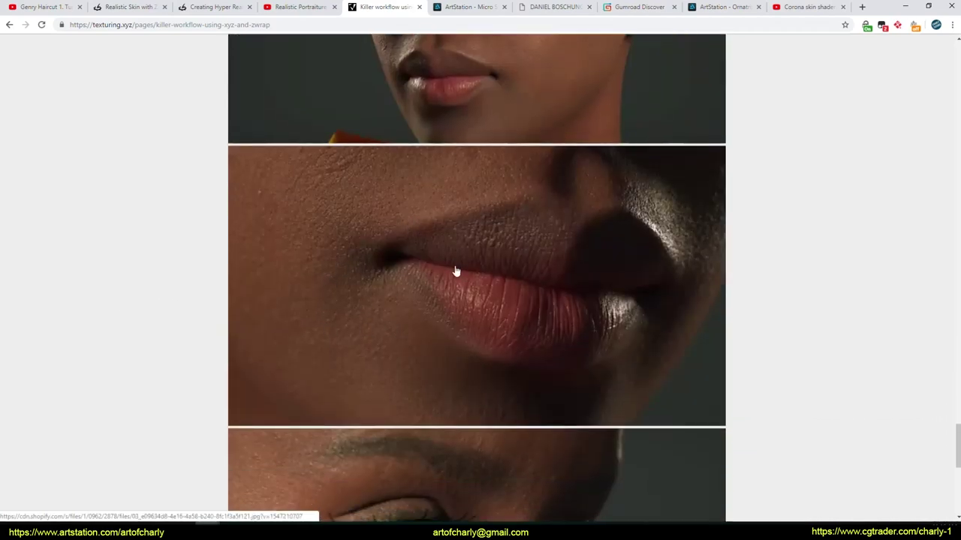
scroll(375, 225, "down", 3)
scroll(383, 247, "down", 2)
scroll(360, 278, "up", 5)
scroll(338, 284, "up", 5)
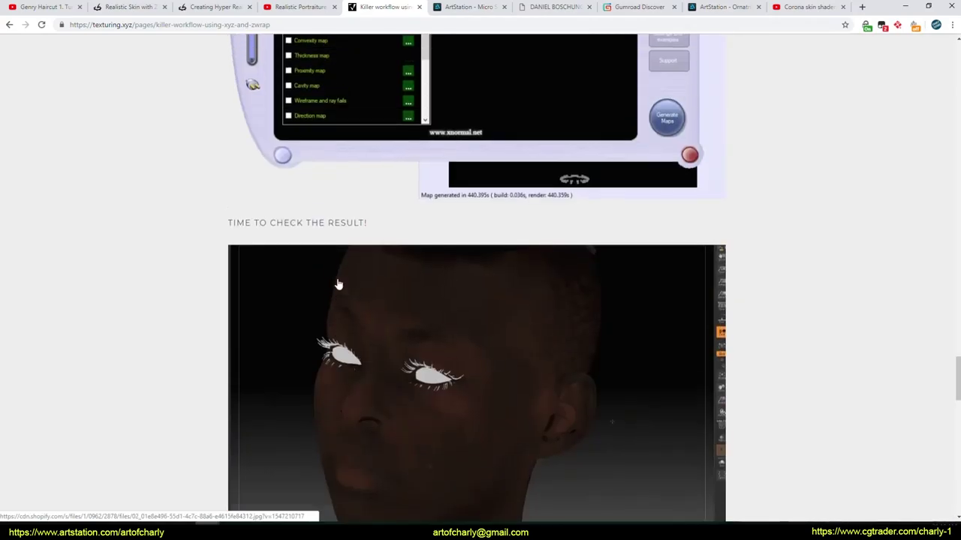
scroll(339, 285, "up", 5)
scroll(339, 285, "up", 5)
scroll(338, 284, "up", 5)
scroll(338, 285, "up", 5)
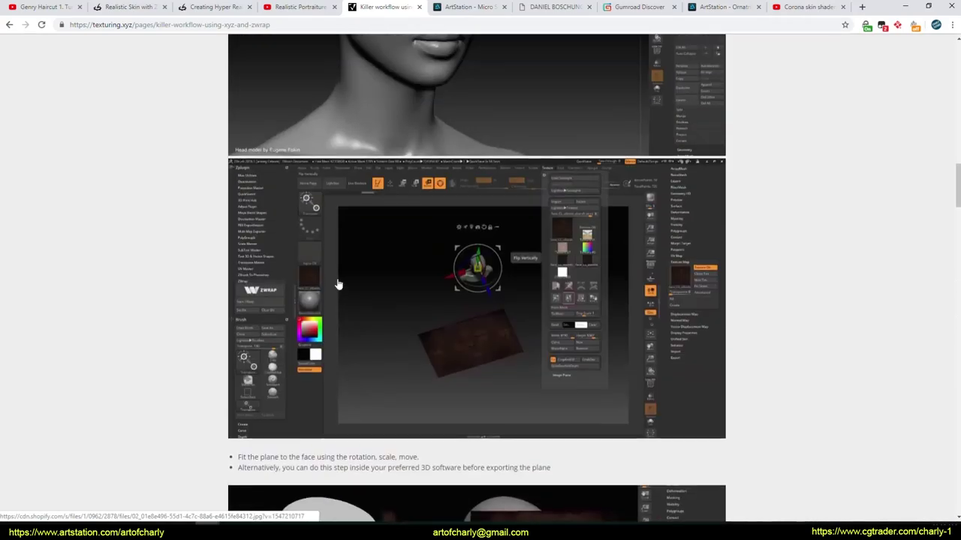
scroll(339, 284, "up", 5)
scroll(338, 284, "up", 5)
scroll(339, 284, "up", 5)
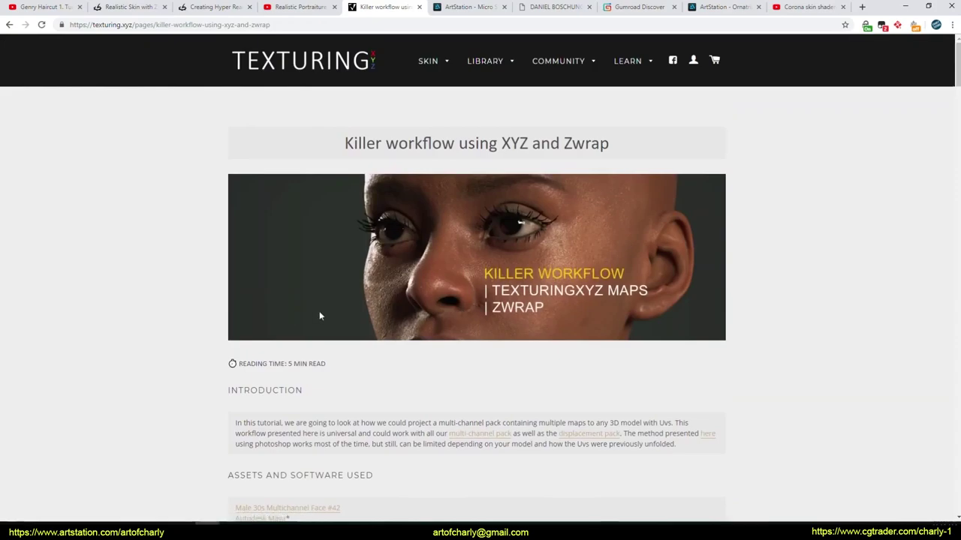
Step: Open the Multi-channel Faces collection listing $39.90 face packs
scroll(319, 310, "down", 3)
scroll(315, 307, "down", 3)
scroll(308, 304, "up", 5)
scroll(305, 303, "down", 3)
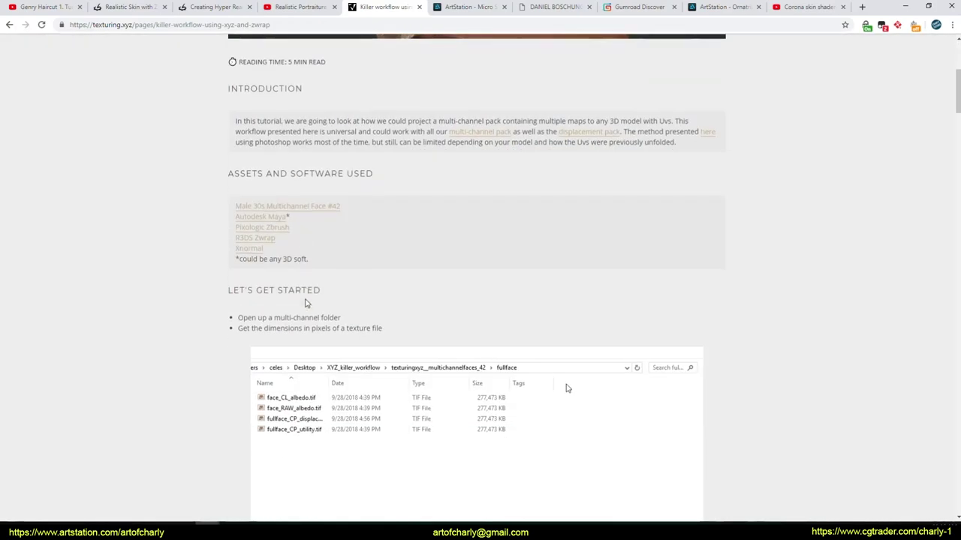
scroll(305, 302, "up", 5)
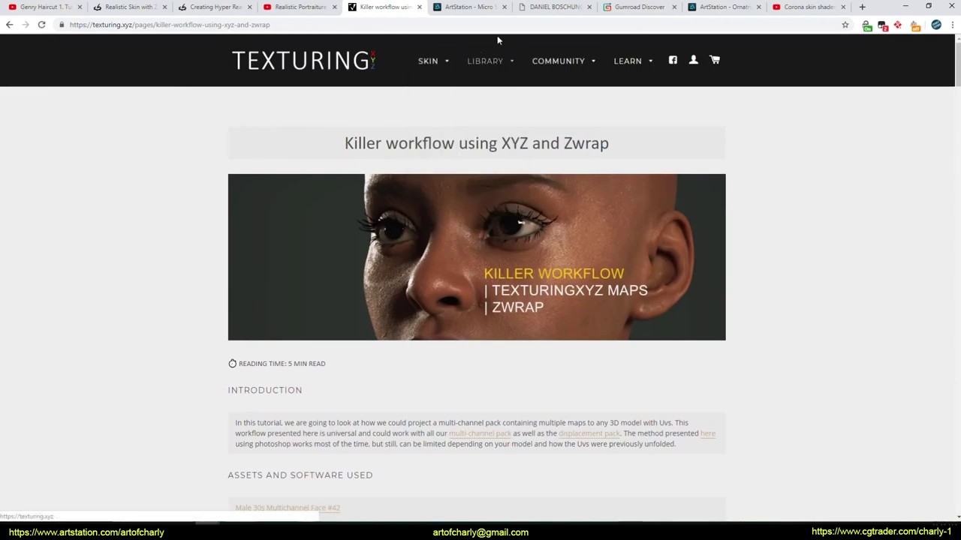
left_click(440, 85)
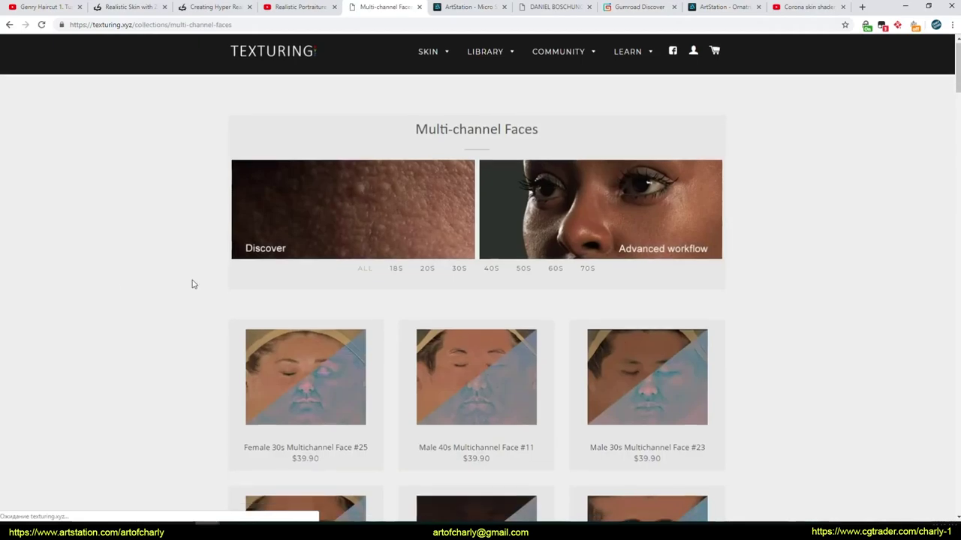
scroll(225, 279, "down", 1)
left_click(338, 270)
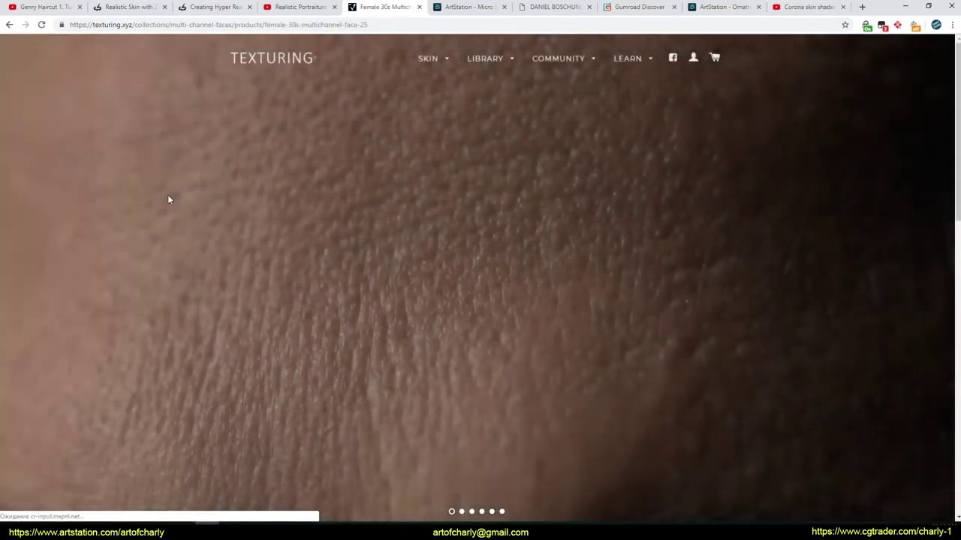
scroll(455, 150, "down", 2)
scroll(451, 152, "down", 5)
scroll(425, 210, "up", 3)
scroll(425, 211, "down", 1)
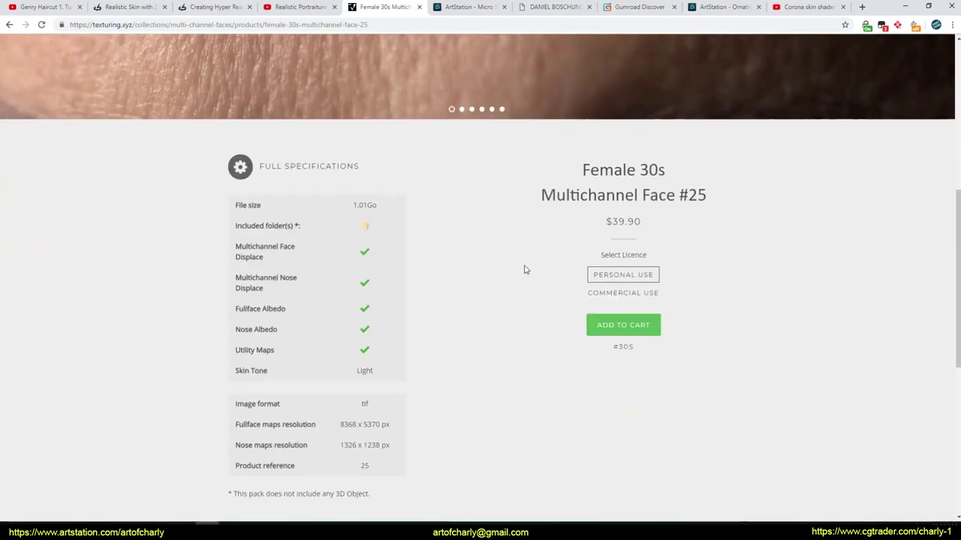
left_click_drag(649, 223, 481, 227)
scroll(405, 272, "up", 4)
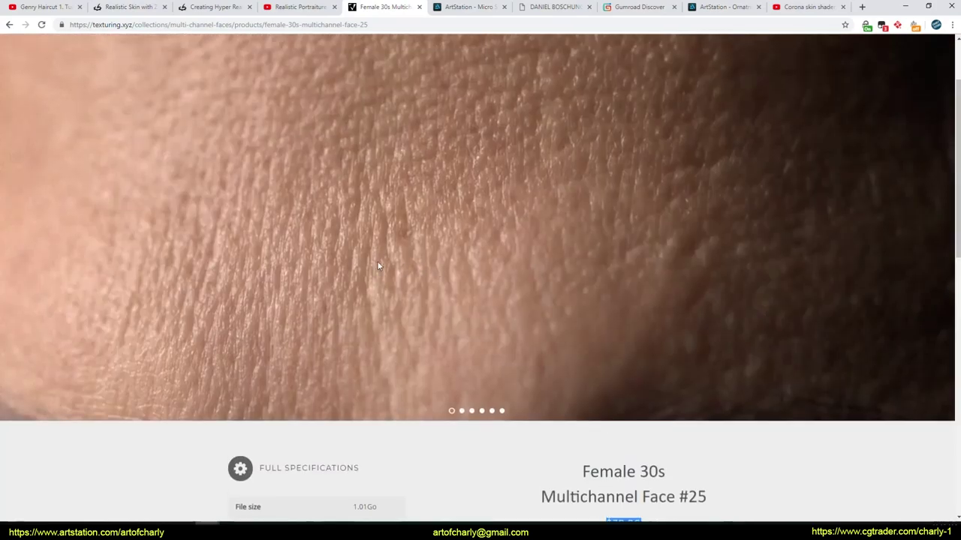
scroll(405, 272, "up", 1)
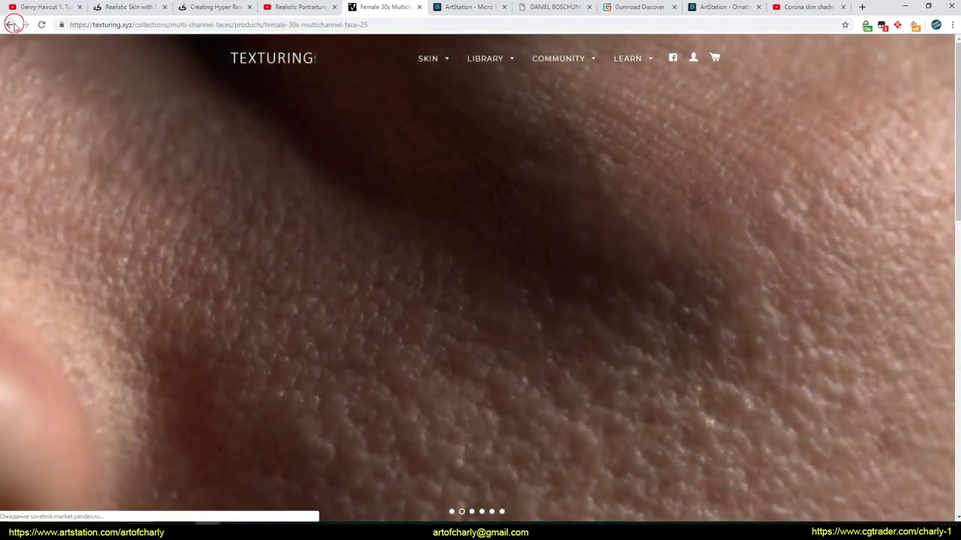
left_click(9, 25)
left_click(7, 24)
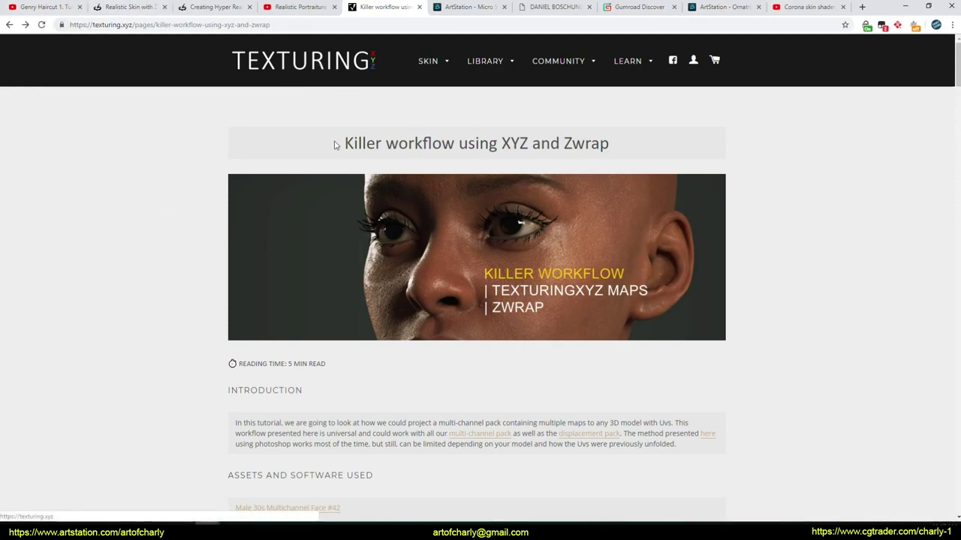
Step: Switch to the Micro Skin Detail test artwork tab and scroll up through it
left_click(456, 7)
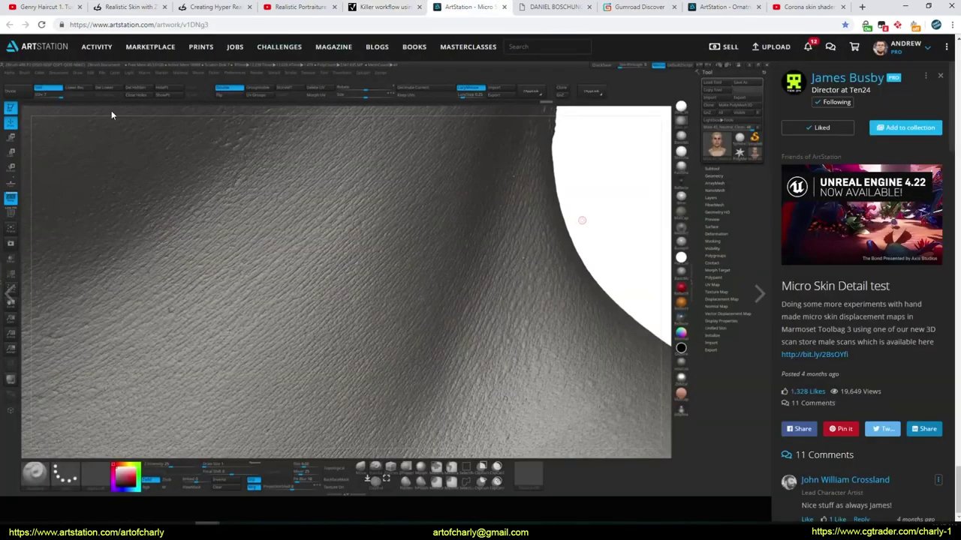
scroll(274, 263, "up", 10)
scroll(275, 263, "up", 5)
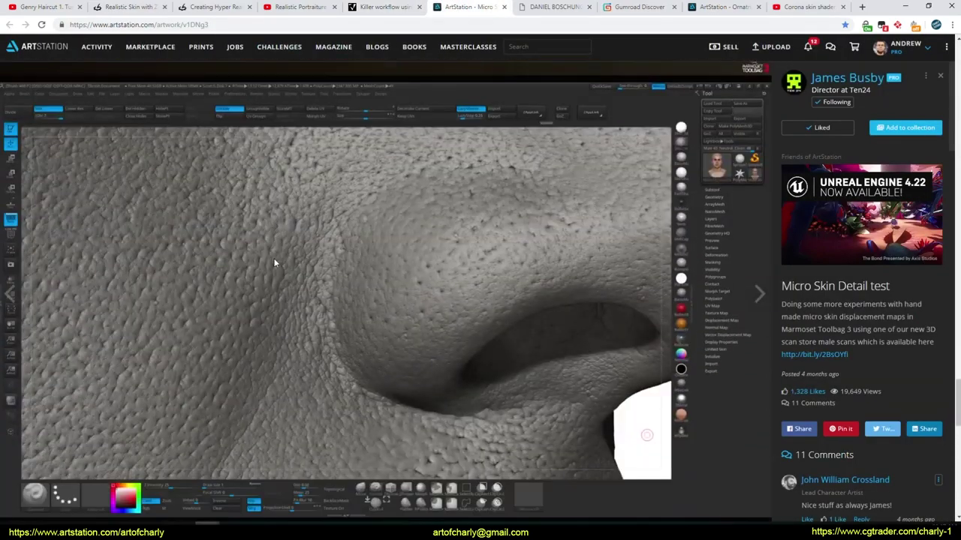
scroll(274, 262, "up", 3)
scroll(274, 263, "up", 3)
scroll(273, 260, "up", 3)
scroll(273, 260, "up", 5)
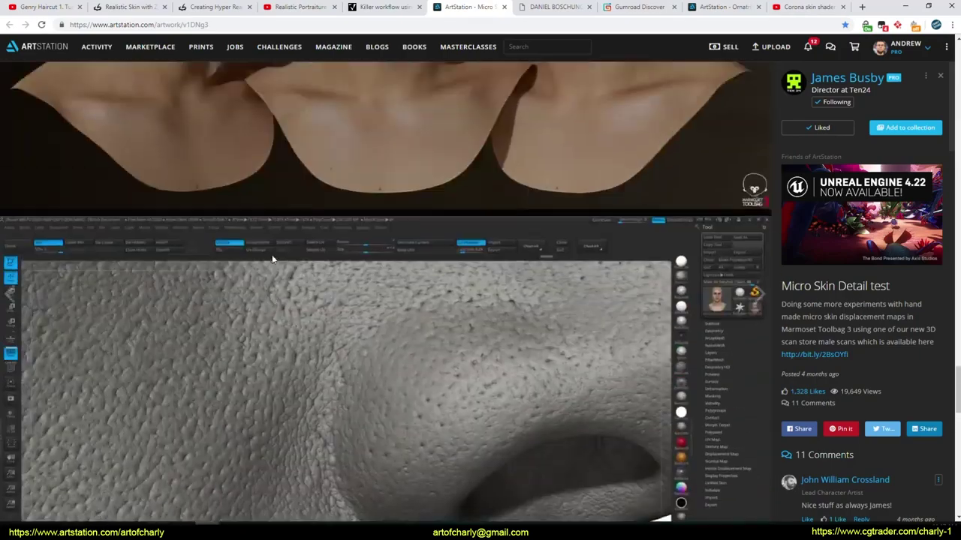
scroll(286, 255, "up", 5)
scroll(306, 271, "up", 5)
scroll(305, 275, "up", 5)
scroll(305, 276, "up", 5)
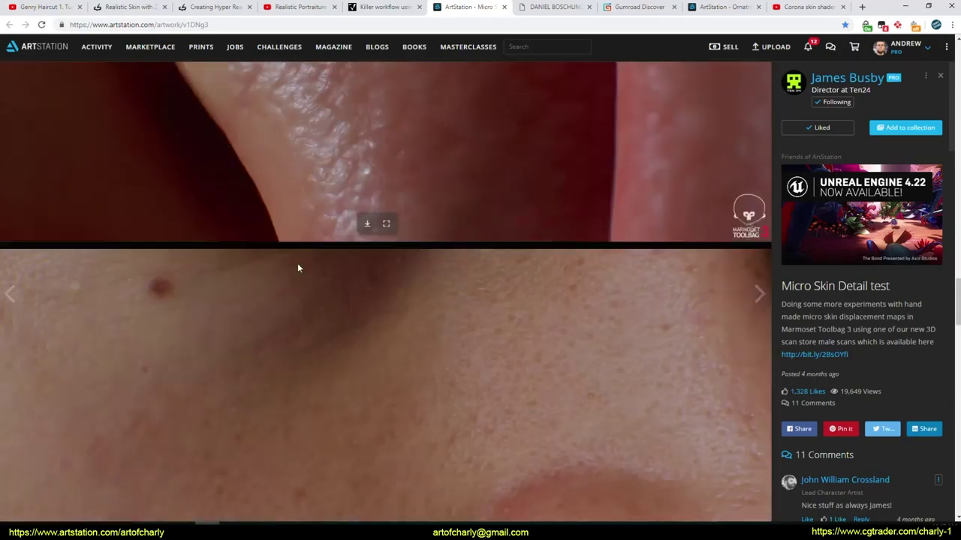
scroll(297, 263, "up", 5)
scroll(292, 268, "up", 5)
scroll(225, 271, "up", 3)
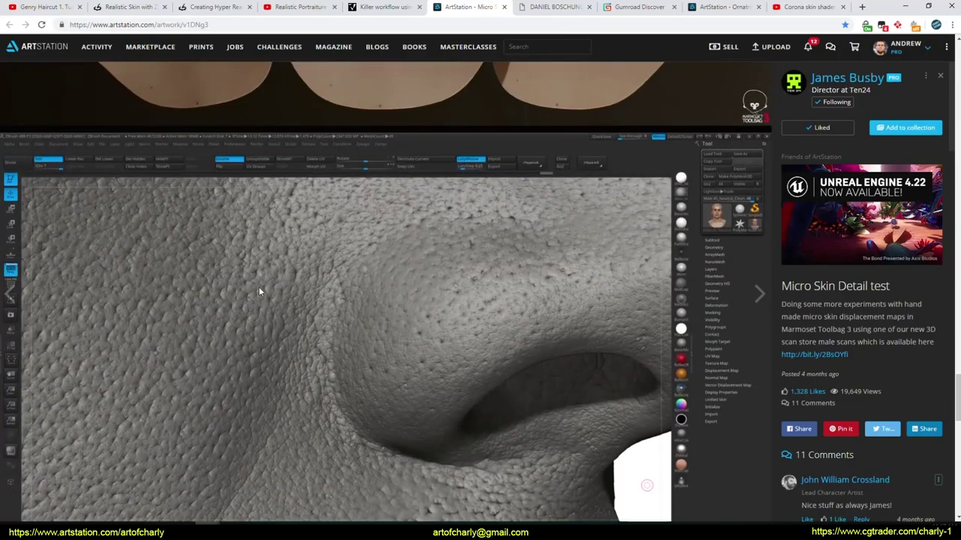
scroll(330, 311, "down", 5)
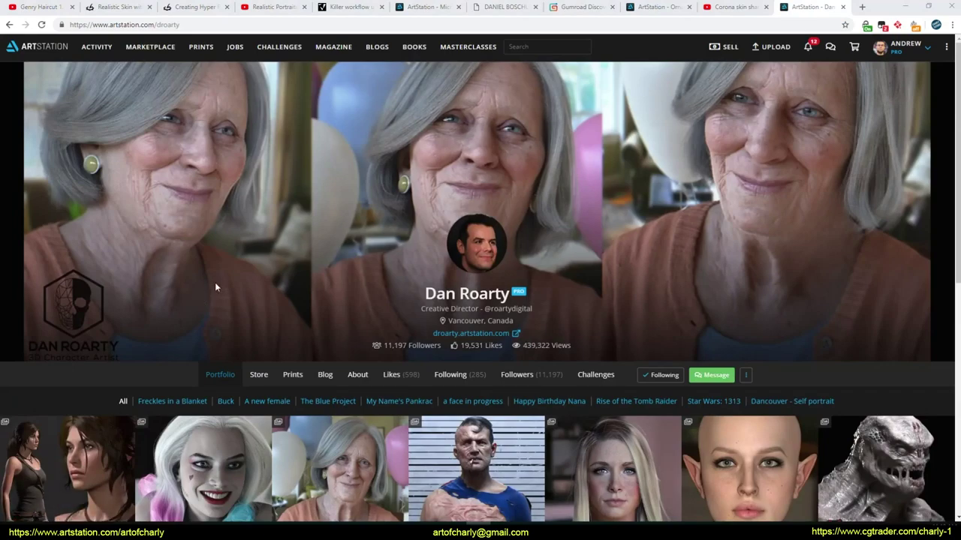
Step: Browse the artist's realistic portrait portfolio, then return to the Micro Skin Detail test artwork
scroll(215, 287, "down", 4)
scroll(216, 288, "down", 2)
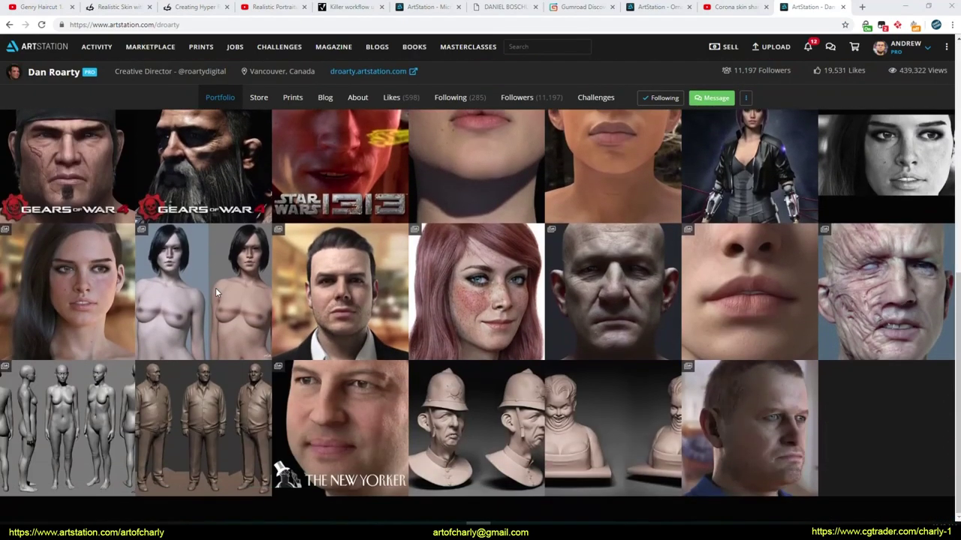
mouse_move(475, 291)
scroll(348, 333, "up", 2)
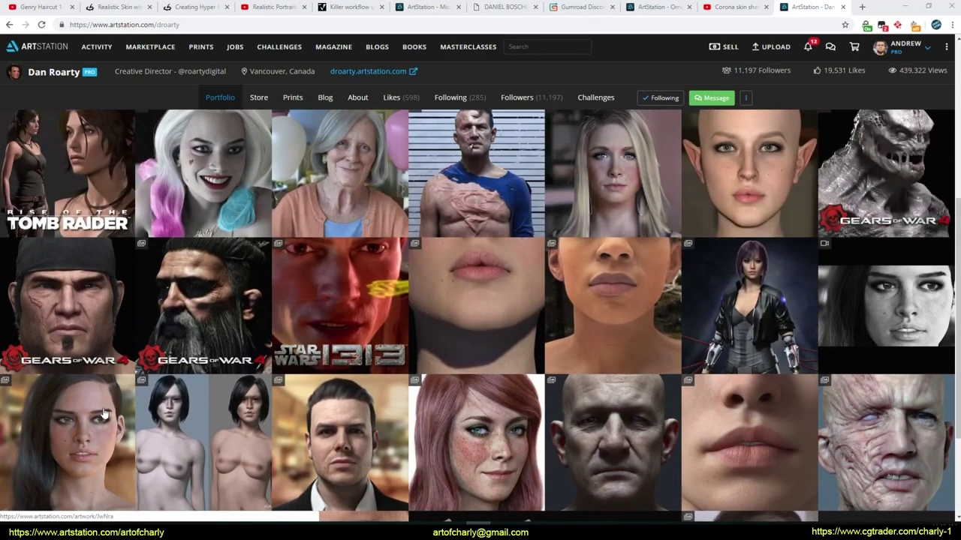
scroll(301, 353, "up", 2)
scroll(275, 367, "down", 4)
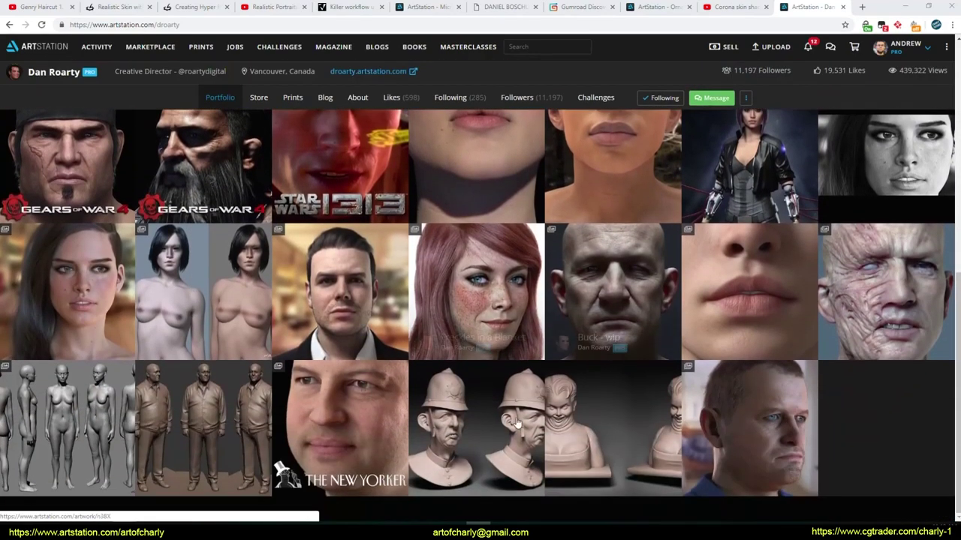
scroll(360, 420, "up", 5)
scroll(377, 441, "up", 2)
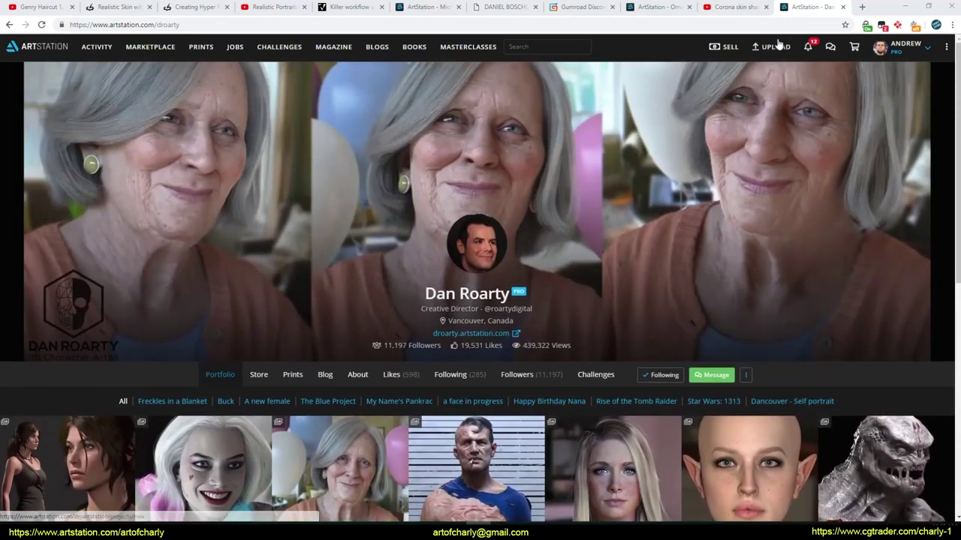
left_click(433, 8)
Step: Close the portfolio tab and review the artwork's ZBrush micro skin close-ups
middle_click(801, 5)
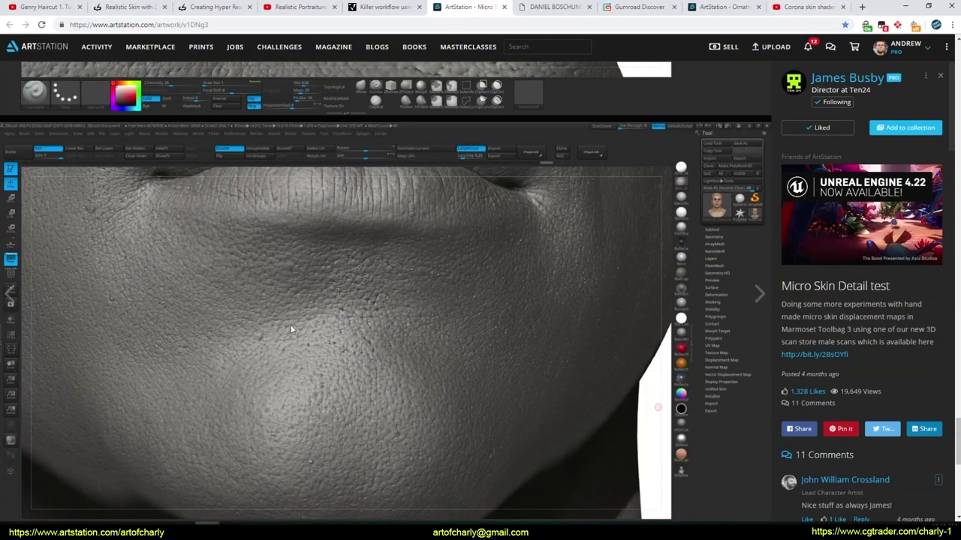
scroll(287, 347, "up", 2)
scroll(308, 326, "up", 3)
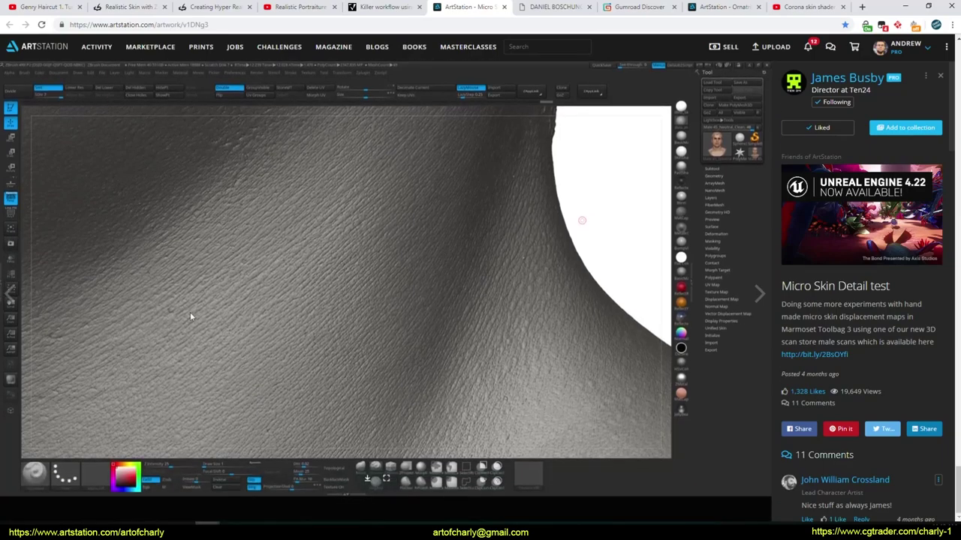
scroll(300, 359, "down", 3)
scroll(240, 356, "down", 3)
scroll(240, 357, "down", 3)
scroll(240, 359, "up", 2)
scroll(240, 359, "up", 2)
scroll(233, 300, "up", 2)
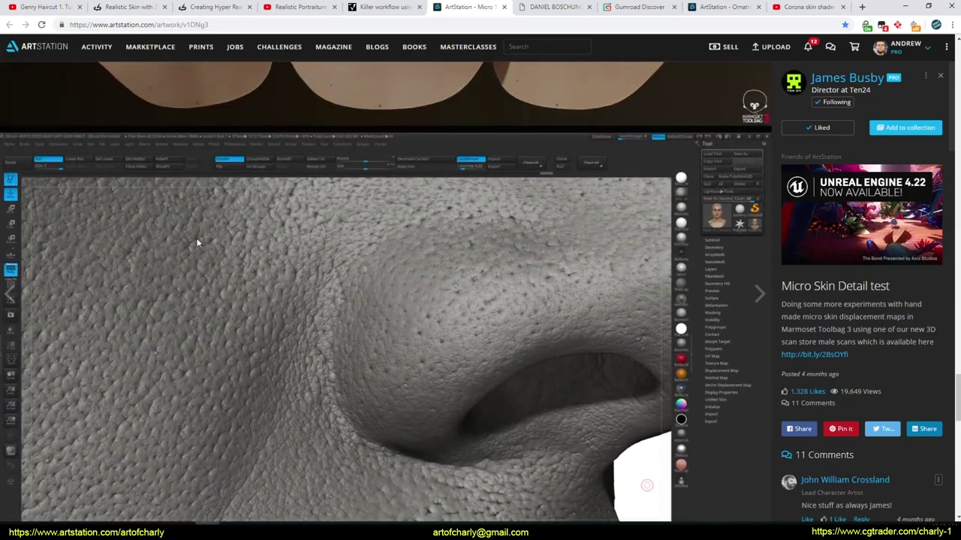
Step: Look over more of the micro displacement screenshots and select the artwork page's URL
scroll(234, 297, "down", 2)
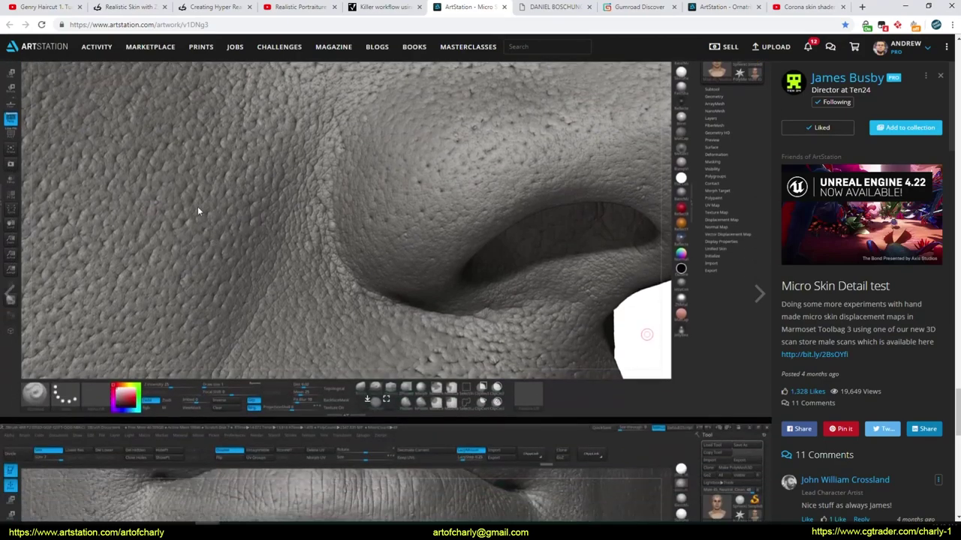
scroll(380, 232, "up", 1)
scroll(352, 181, "up", 3)
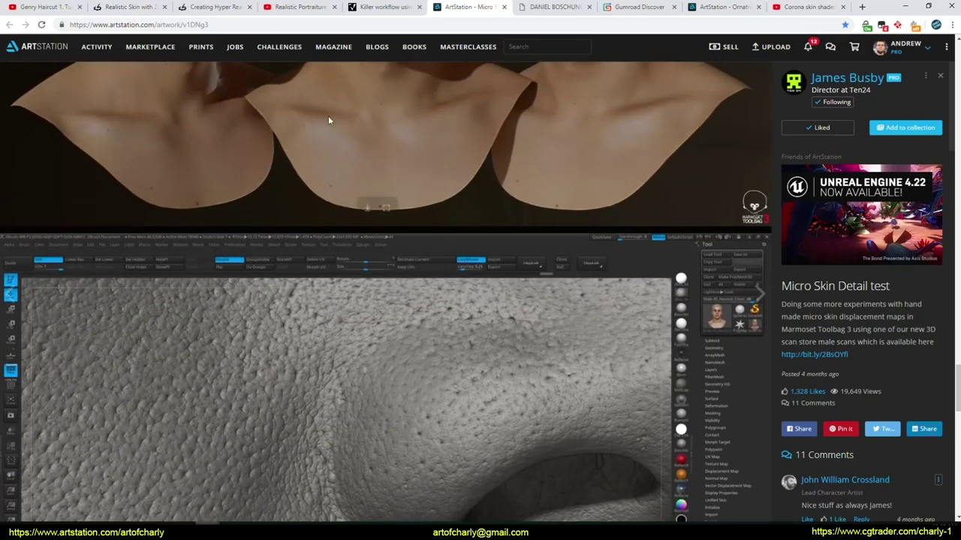
scroll(271, 266, "down", 2)
scroll(277, 266, "down", 3)
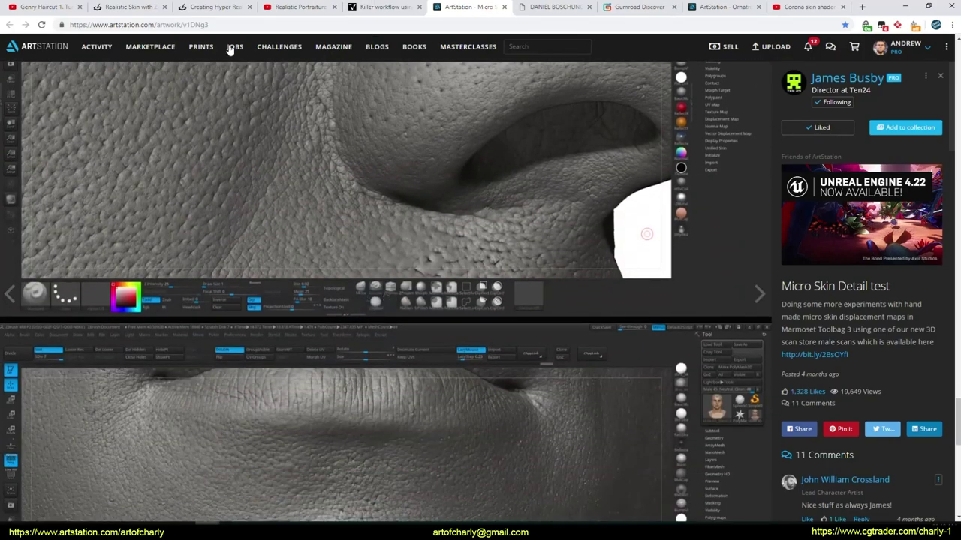
left_click(281, 25)
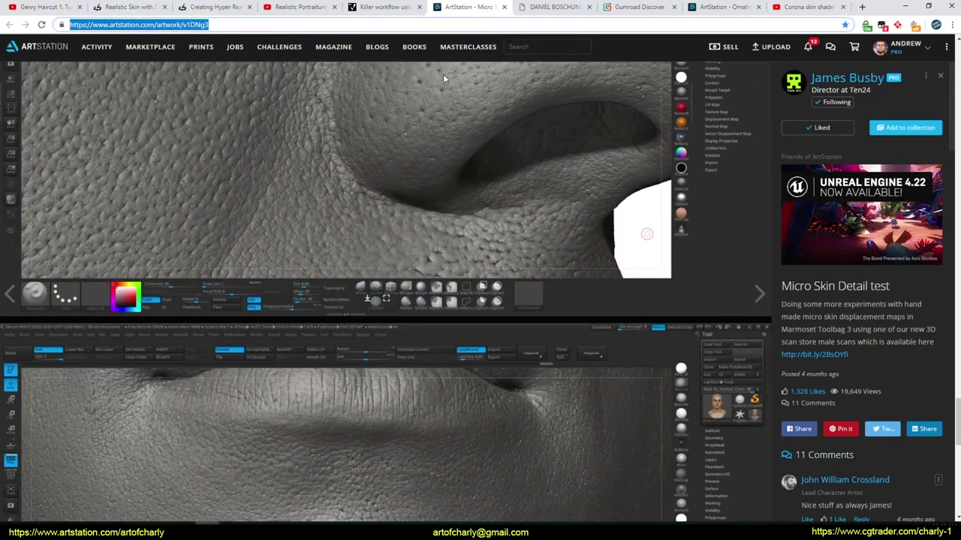
Step: Open a portrait's zoomable high-resolution view from the photographer's face gallery
left_click(552, 9)
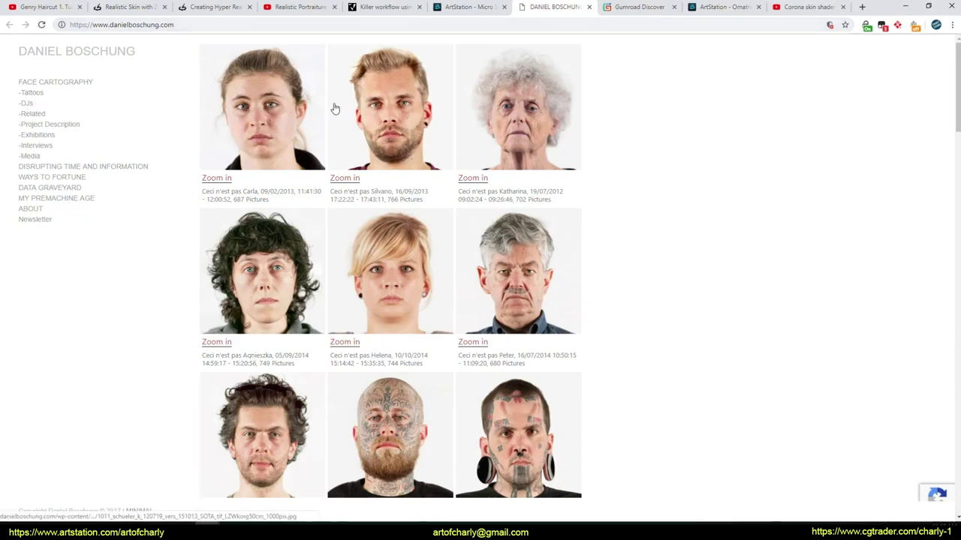
scroll(489, 262, "down", 8)
scroll(318, 246, "up", 7)
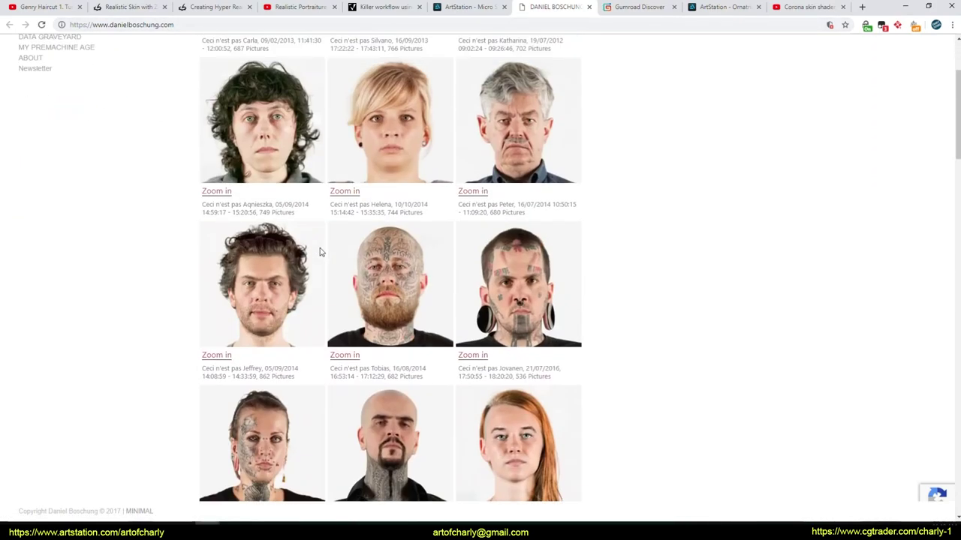
scroll(139, 165, "up", 2)
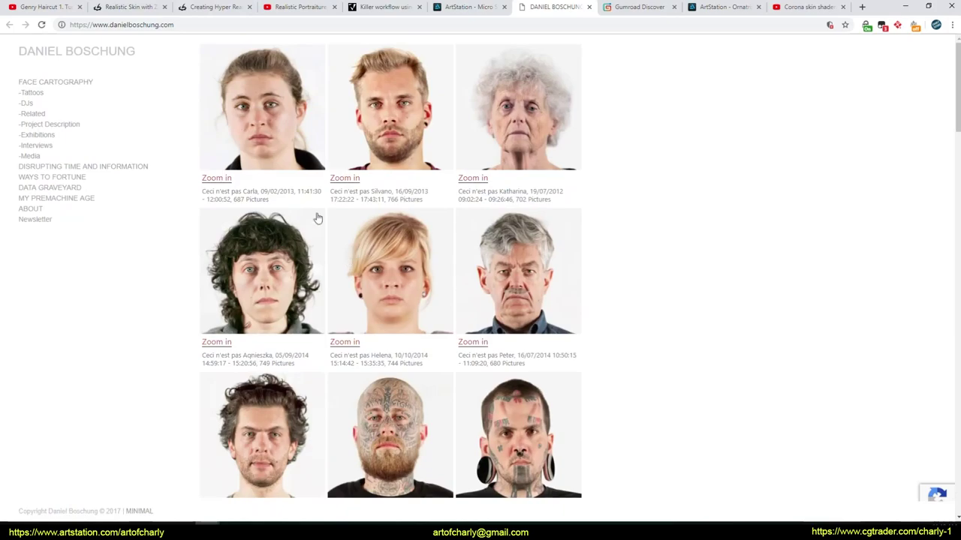
left_click(355, 184)
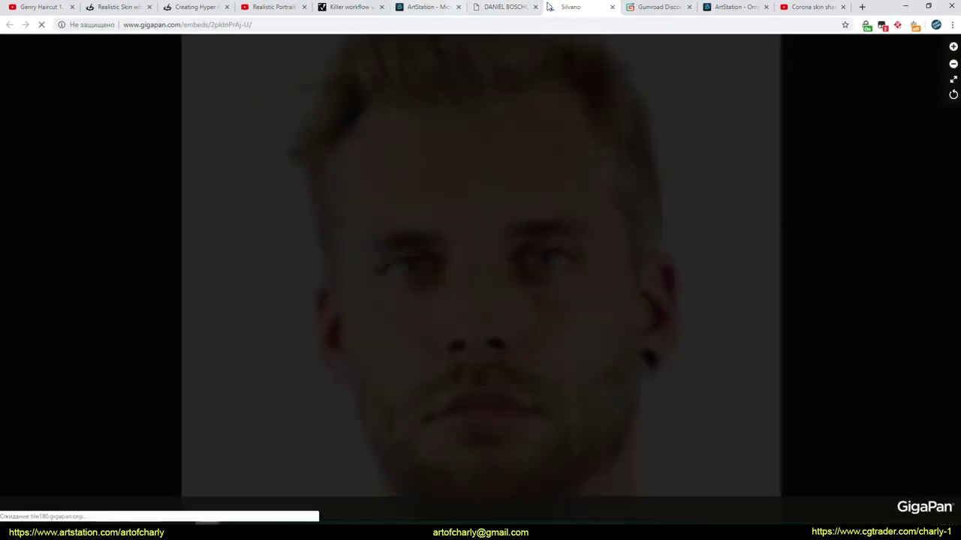
Step: Zoom into the portrait's eye, inspecting the iris and lower lashes
scroll(454, 266, "up", 3)
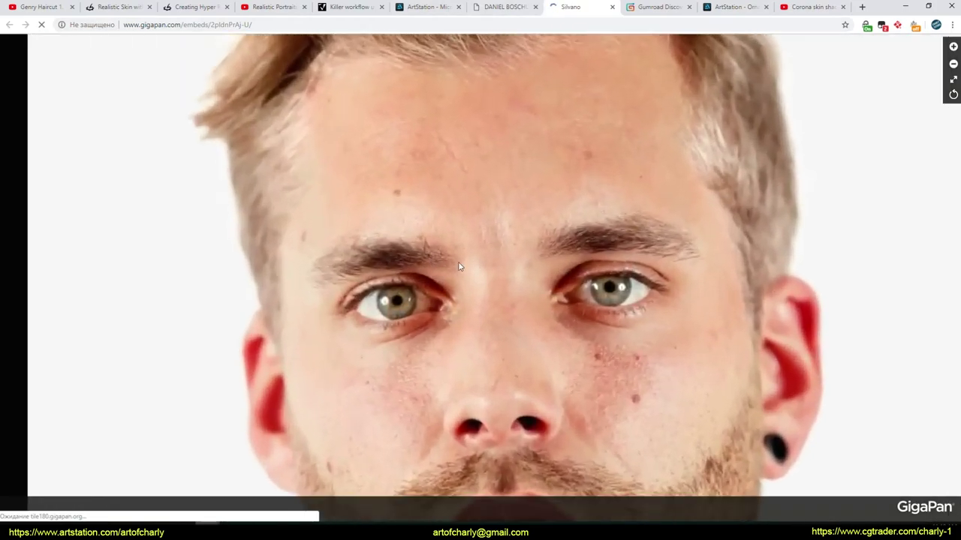
scroll(448, 262, "up", 2)
scroll(507, 237, "up", 2)
scroll(506, 237, "up", 2)
scroll(507, 237, "up", 2)
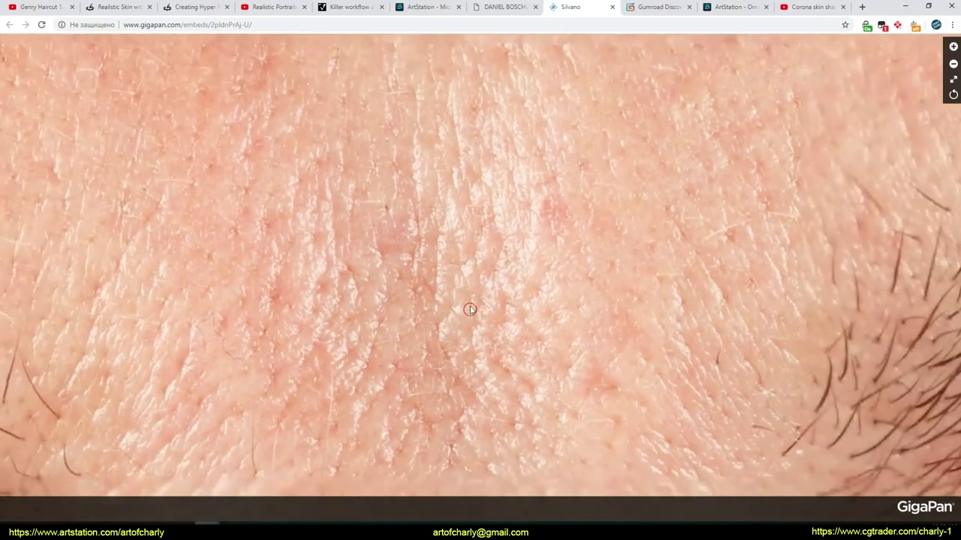
scroll(469, 311, "down", 2)
scroll(560, 369, "down", 2)
mouse_move(538, 349)
left_mouse_down()
mouse_move(529, 309)
mouse_move(409, 263)
left_mouse_up()
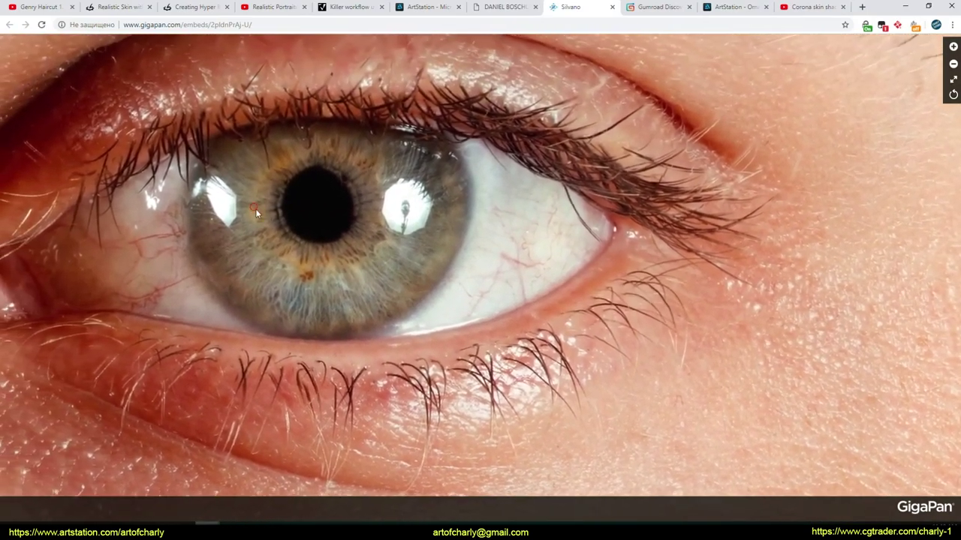
mouse_move(255, 208)
left_mouse_down()
mouse_move(399, 323)
mouse_move(390, 303)
left_mouse_up()
Step: Center the view on the nose and cheek pores with the eyes above
scroll(398, 316, "down", 2)
scroll(398, 314, "down", 2)
scroll(390, 322, "down", 2)
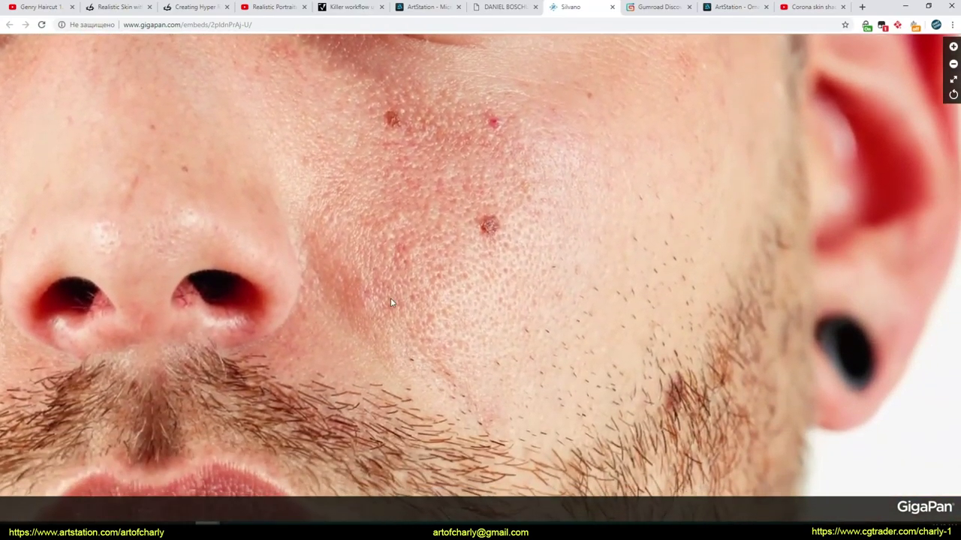
scroll(390, 303, "down", 2)
scroll(262, 150, "up", 2)
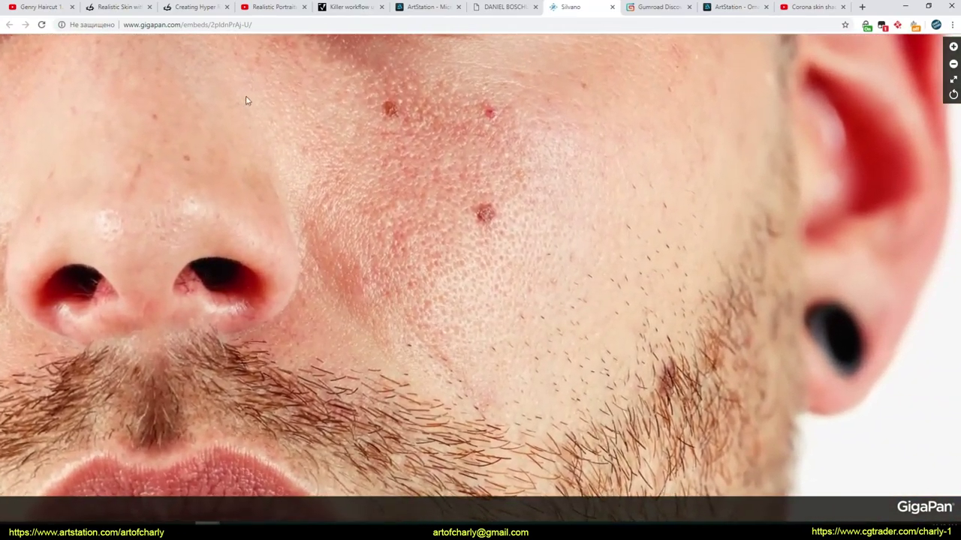
left_click_drag(385, 233, 395, 287)
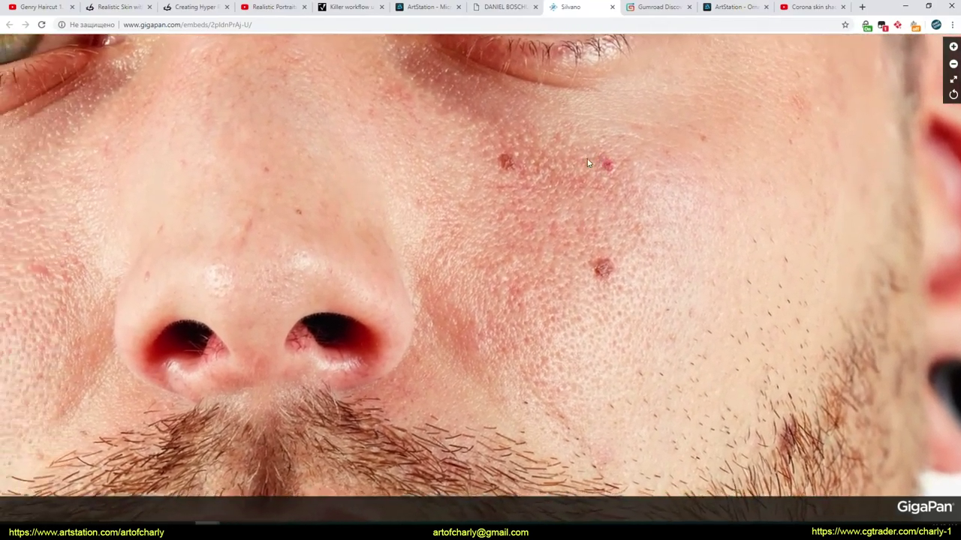
left_click_drag(112, 330, 338, 280)
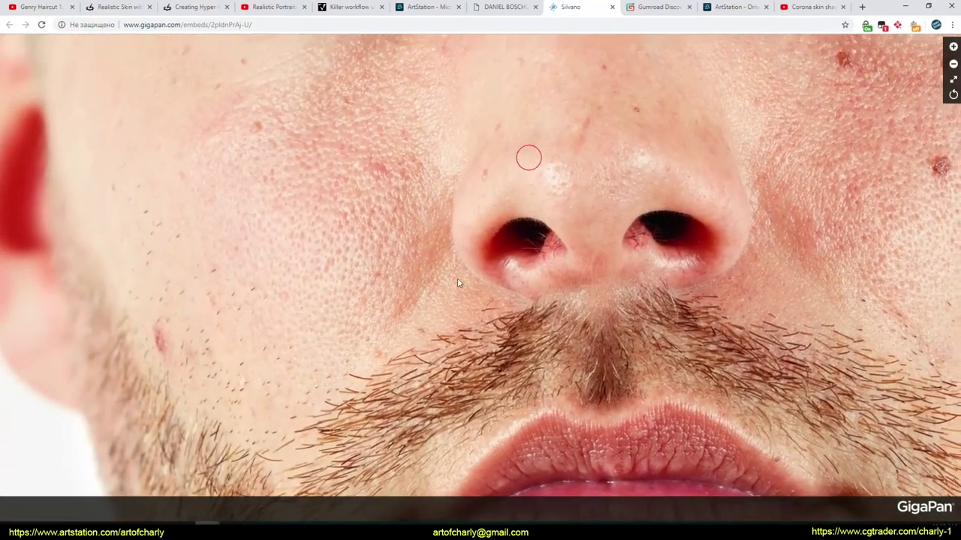
mouse_move(338, 280)
left_mouse_down()
mouse_move(386, 363)
mouse_move(346, 399)
left_mouse_up()
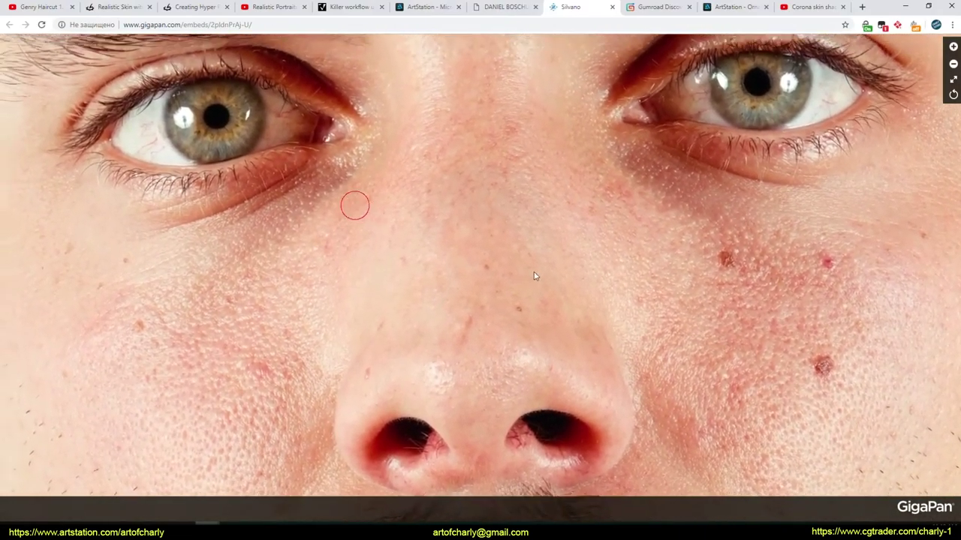
Step: Zoom out and back in, then pan from the hair down to the eyes
scroll(534, 277, "down", 5)
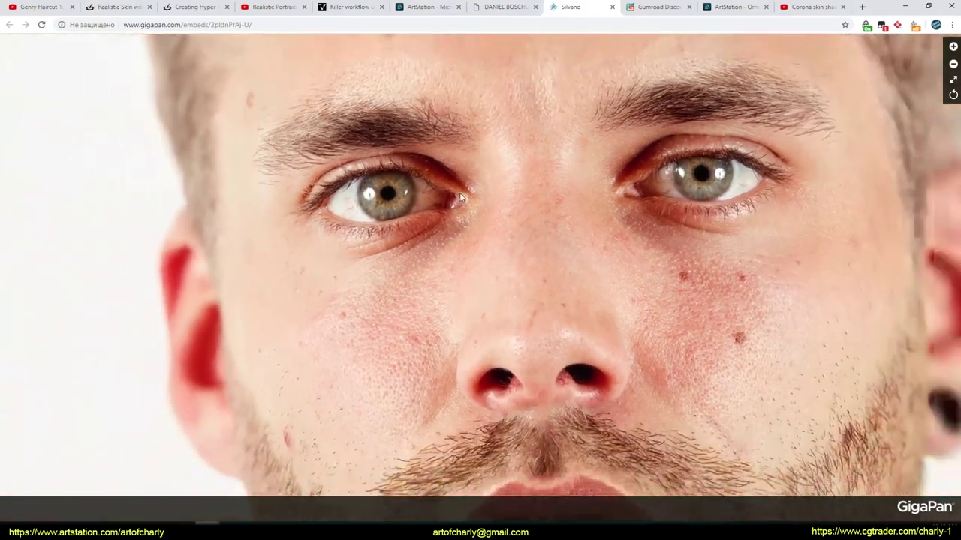
scroll(461, 196, "down", 3)
scroll(420, 330, "down", 2)
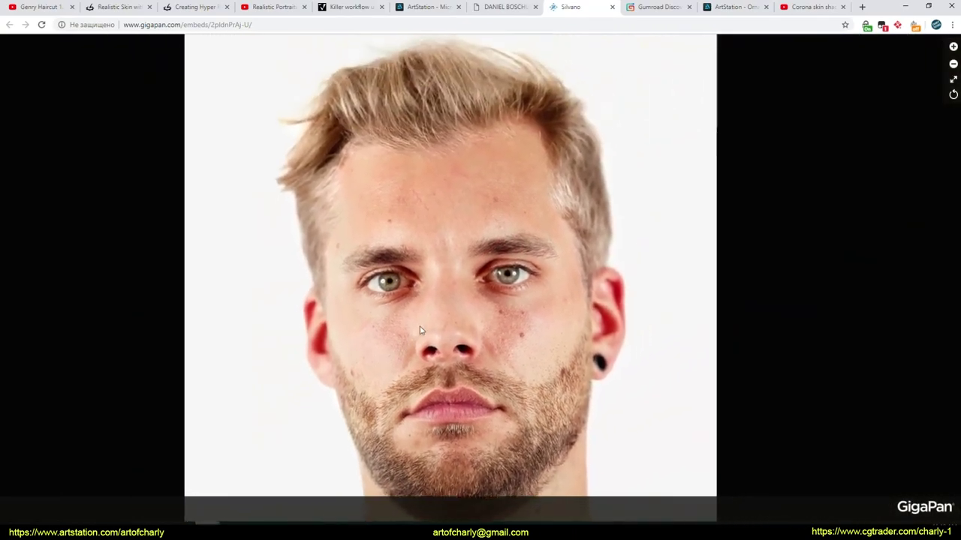
scroll(420, 330, "up", 1)
scroll(403, 268, "up", 2)
scroll(383, 337, "up", 1)
scroll(412, 314, "up", 2)
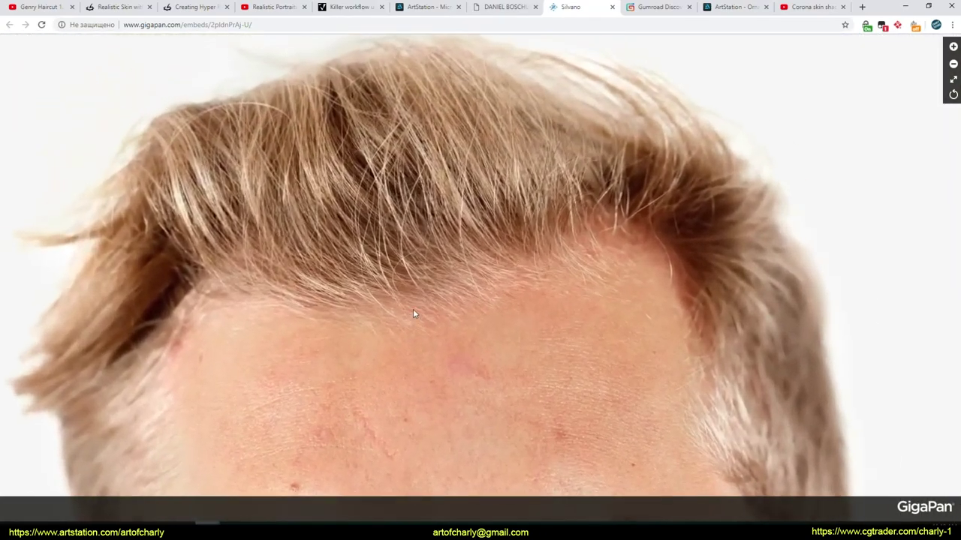
scroll(420, 317, "up", 2)
scroll(447, 323, "up", 1)
scroll(631, 307, "up", 2)
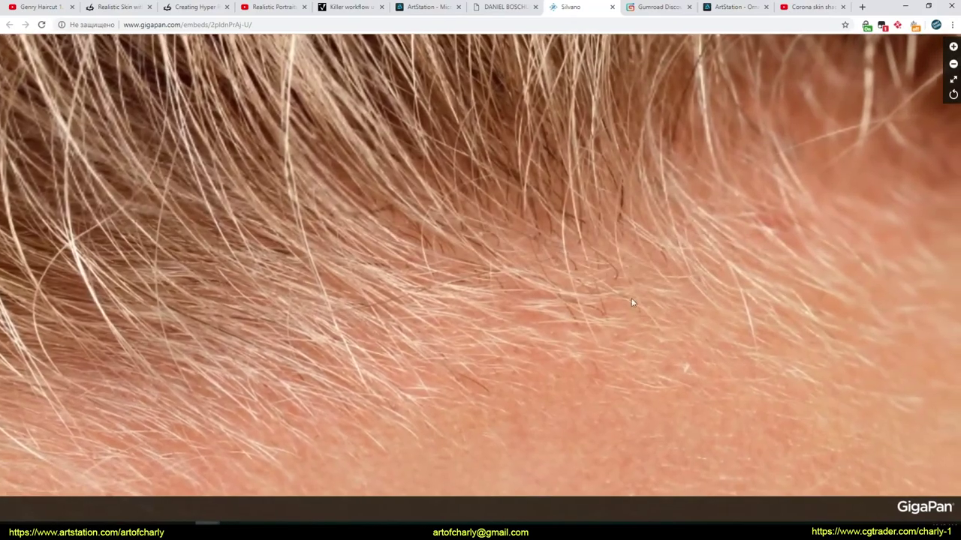
scroll(494, 276, "down", 1)
scroll(359, 194, "down", 2)
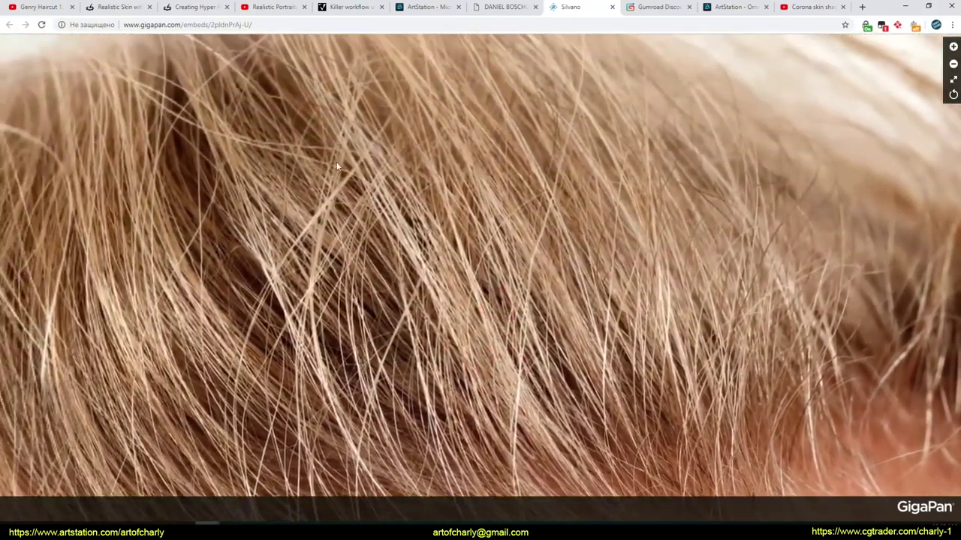
scroll(339, 171, "down", 1)
scroll(344, 179, "down", 1)
scroll(349, 188, "down", 2)
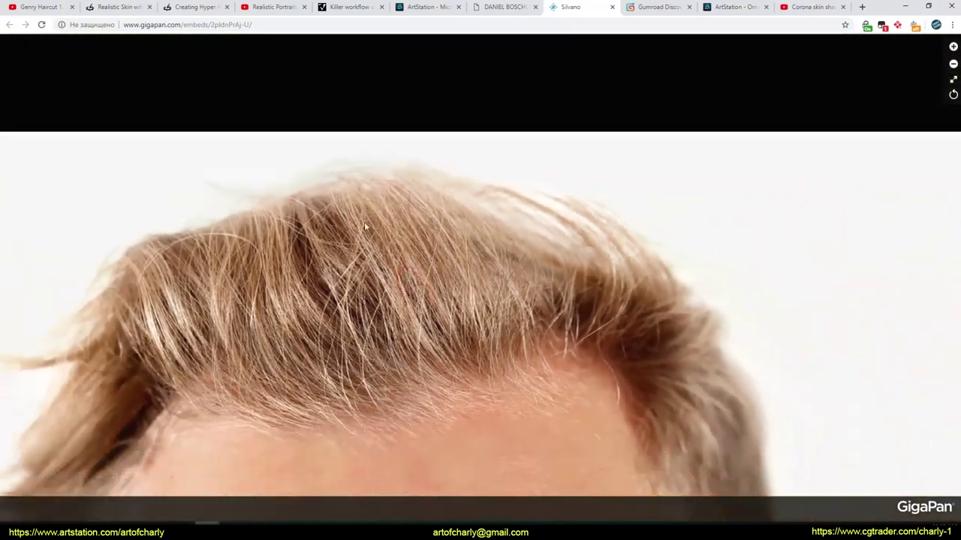
left_click_drag(453, 297, 464, 181)
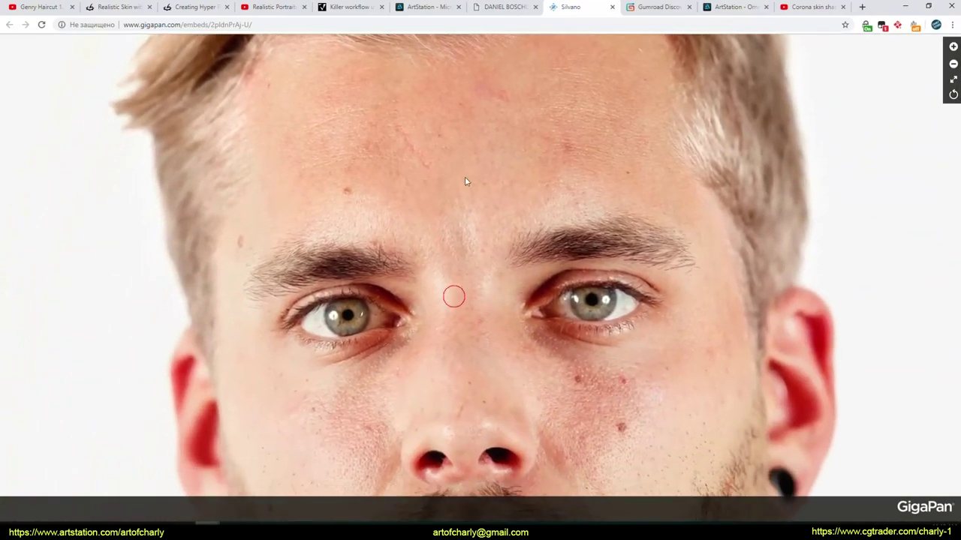
Step: Zoom in closer, then switch to the Gumroad search results for xmd
scroll(575, 356, "up", 1)
scroll(529, 322, "up", 1)
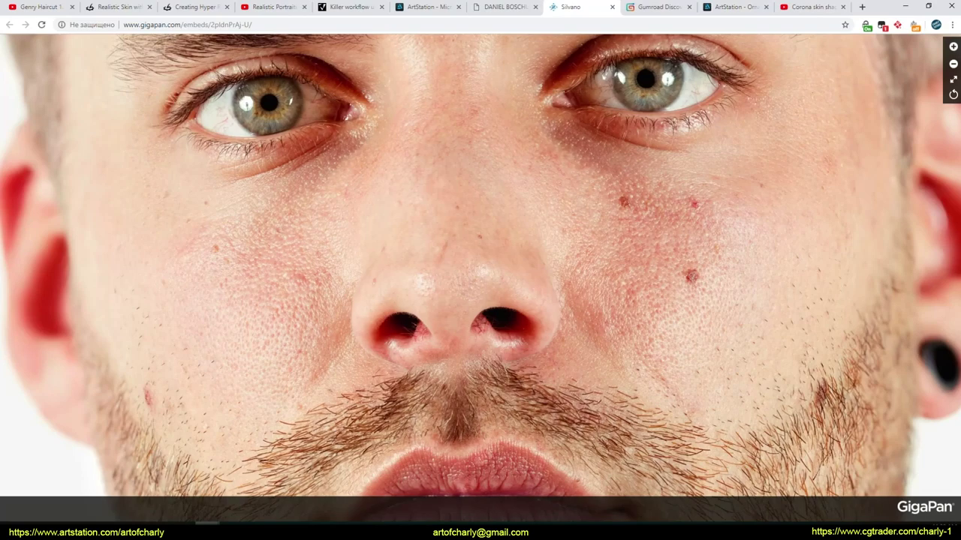
left_click(656, 7)
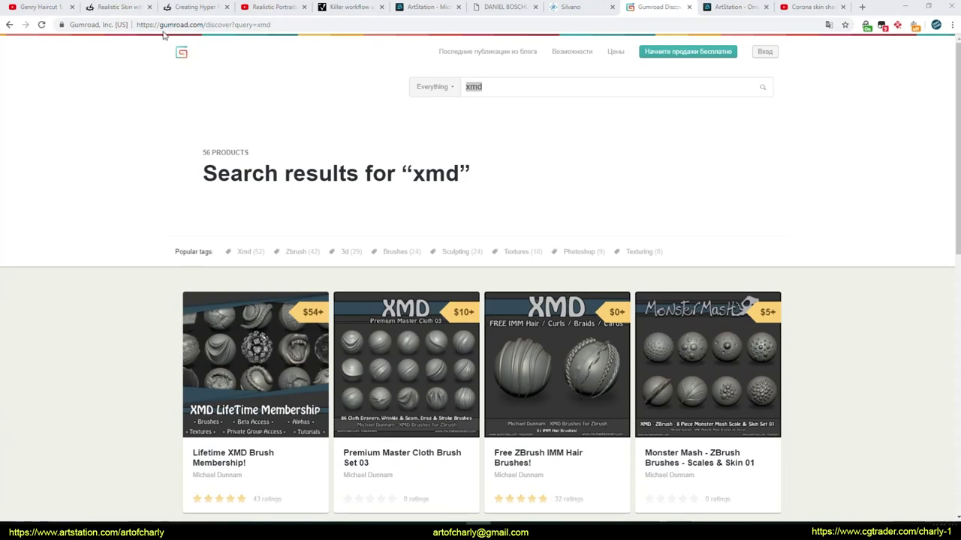
Step: Open the Lifetime XMD Brush Membership card from the xmd results and scroll through its description
left_click(505, 92)
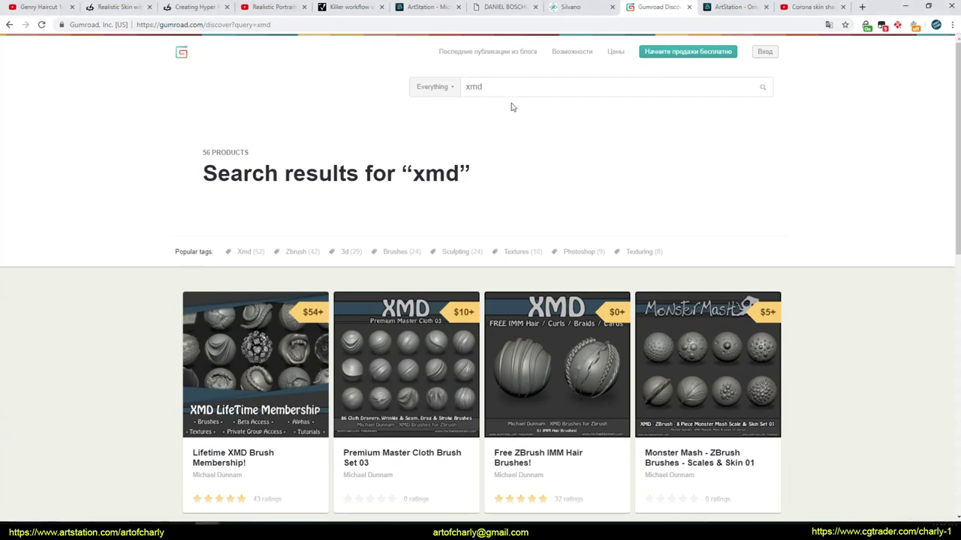
scroll(340, 199, "down", 2)
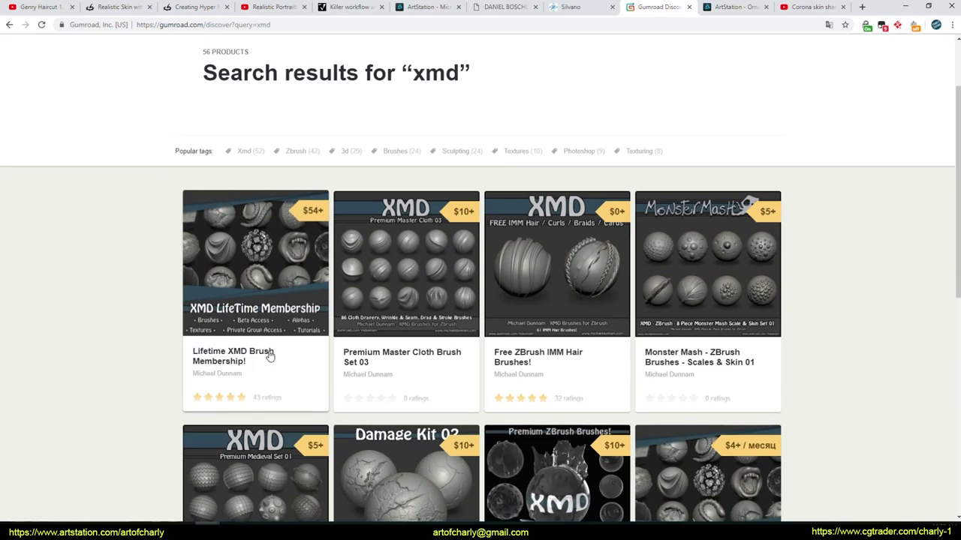
left_click(242, 276)
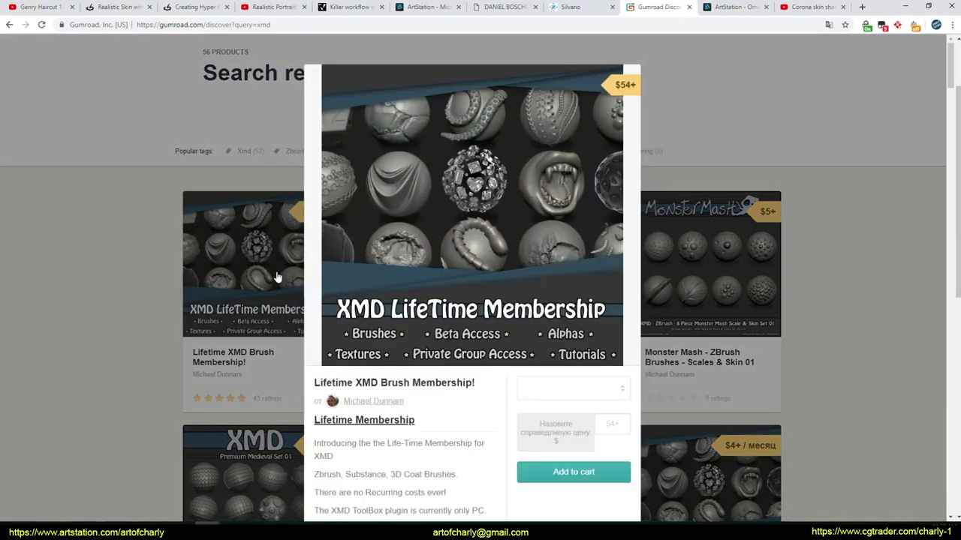
scroll(416, 222, "down", 2)
scroll(424, 233, "down", 4)
scroll(431, 244, "down", 1)
scroll(433, 249, "up", 1)
scroll(405, 285, "up", 2)
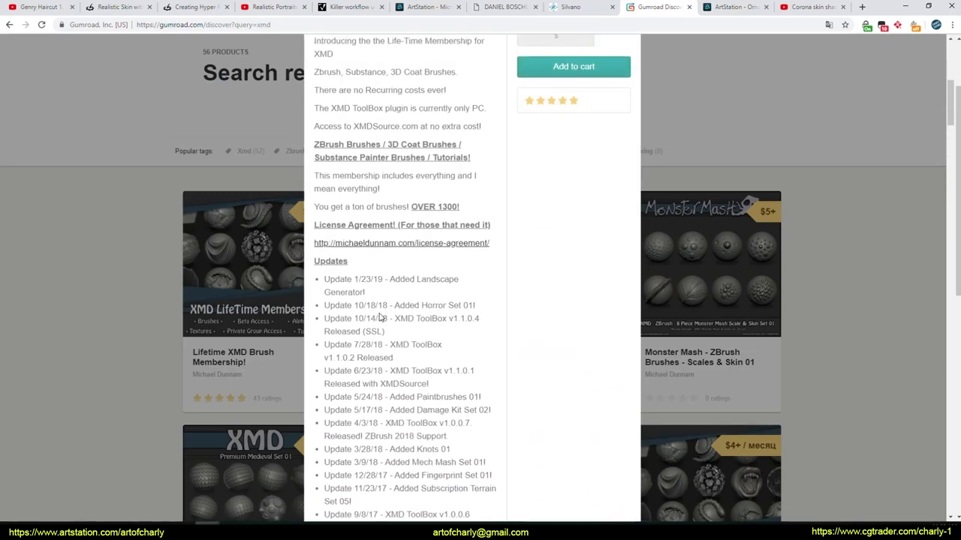
scroll(376, 310, "up", 5)
scroll(390, 309, "up", 2)
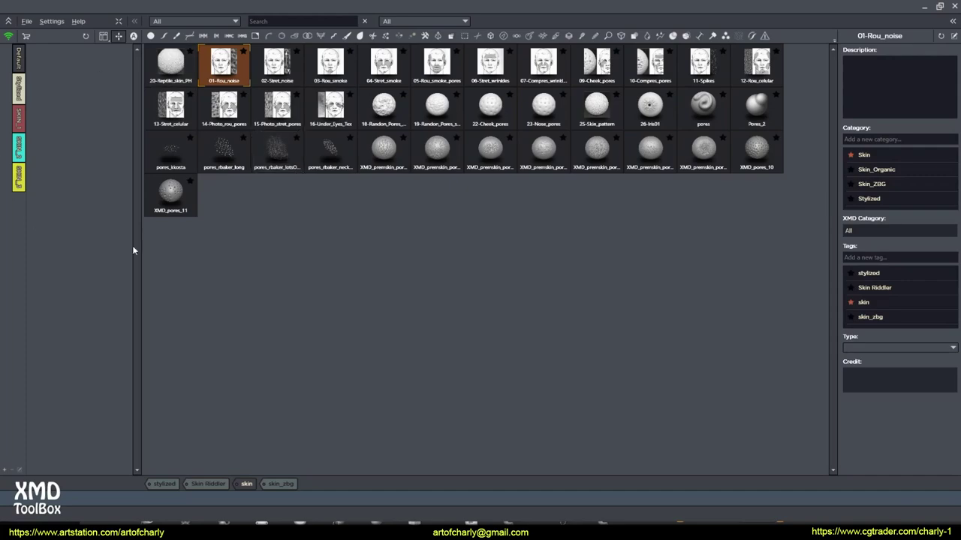
Step: Filter the library by the skin, skin_zbg and Skin Riddler tags in turn, then clear the filter
left_click(247, 486)
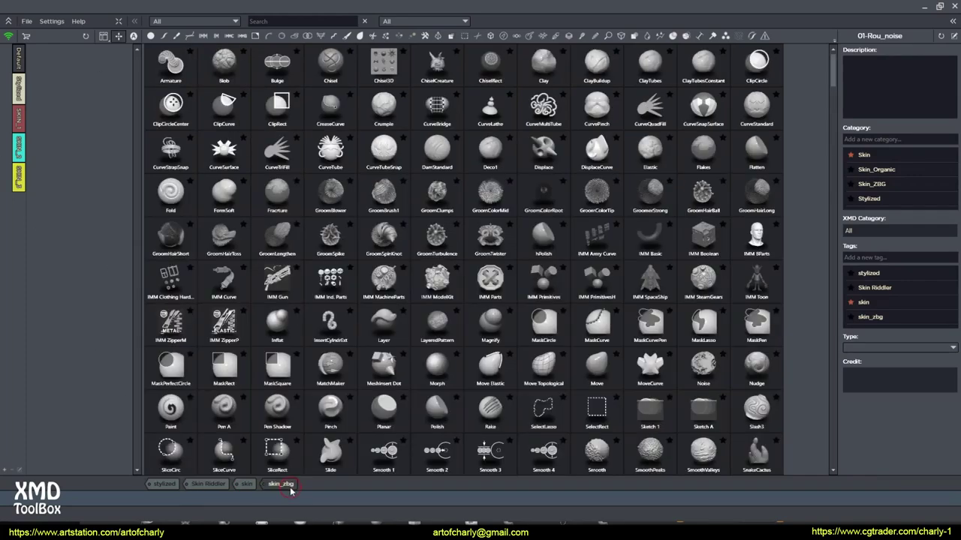
left_click(290, 489)
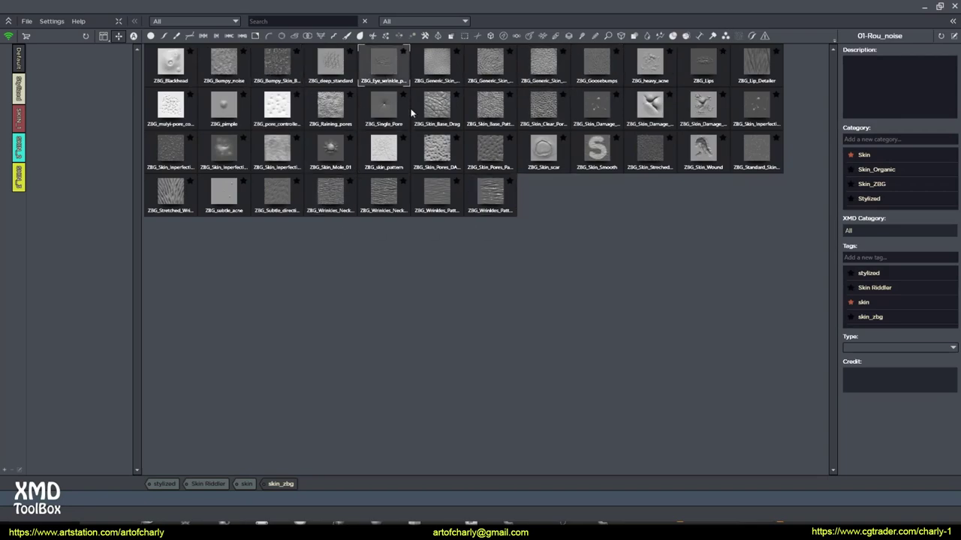
left_click(270, 488)
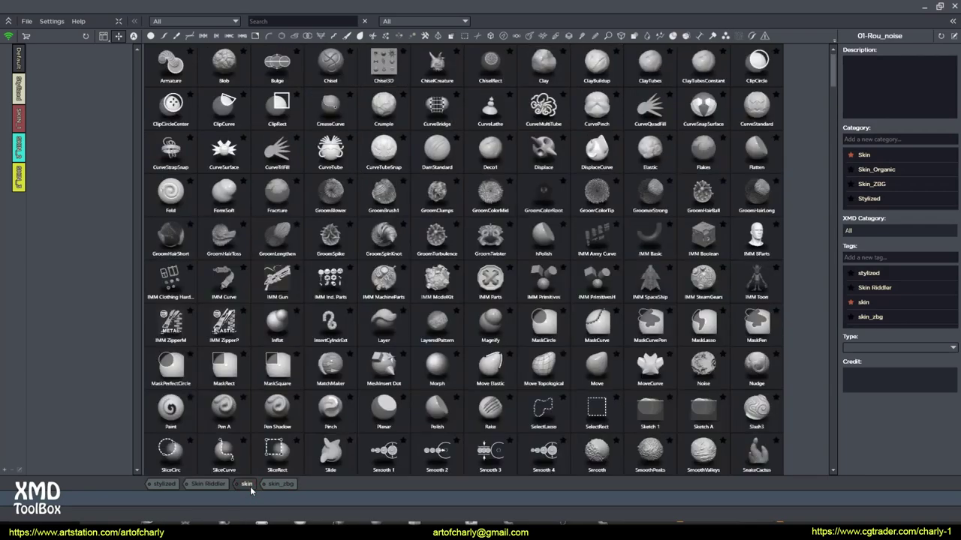
left_click(248, 485)
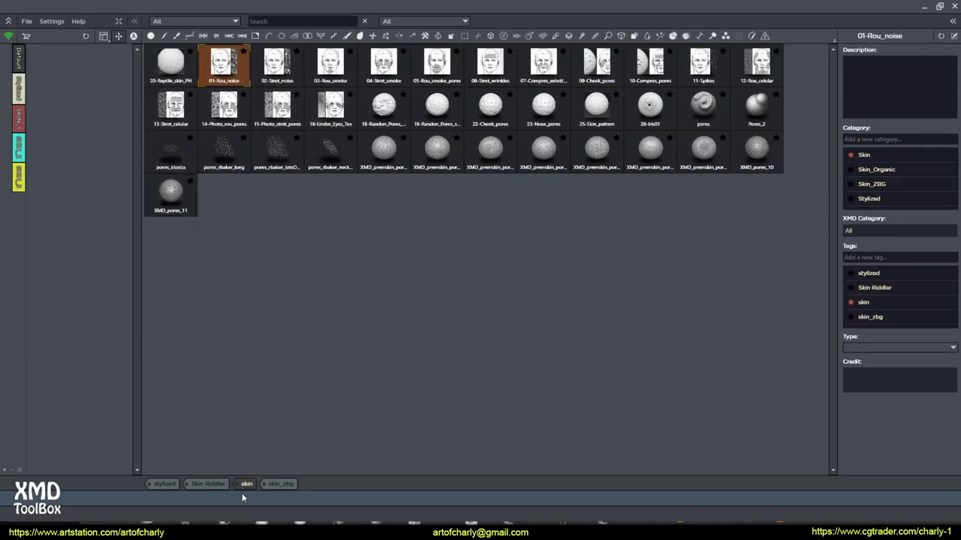
left_click(212, 484)
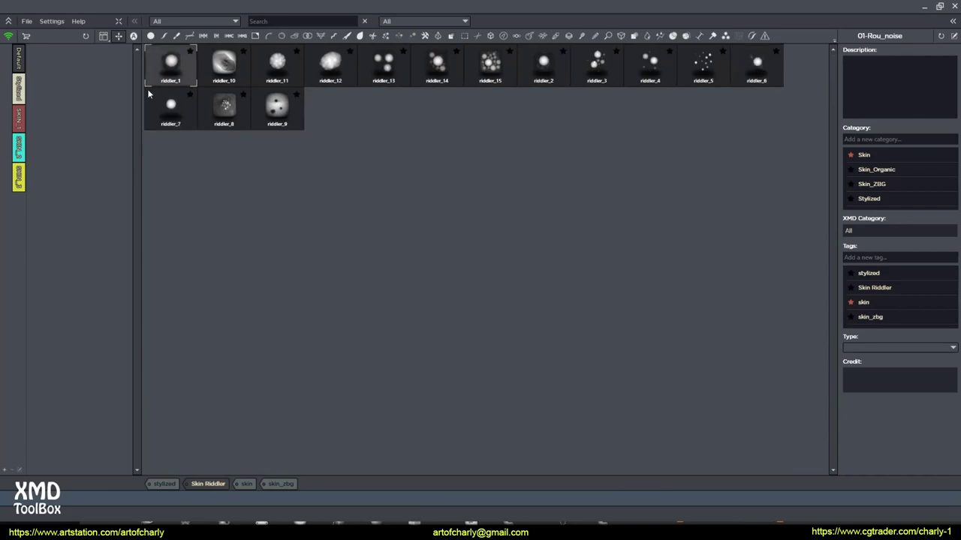
left_click(261, 428)
Step: View the skin and riddler sets in the side panel, then shrink the toolbox to a lengthened mini panel
left_click(18, 118)
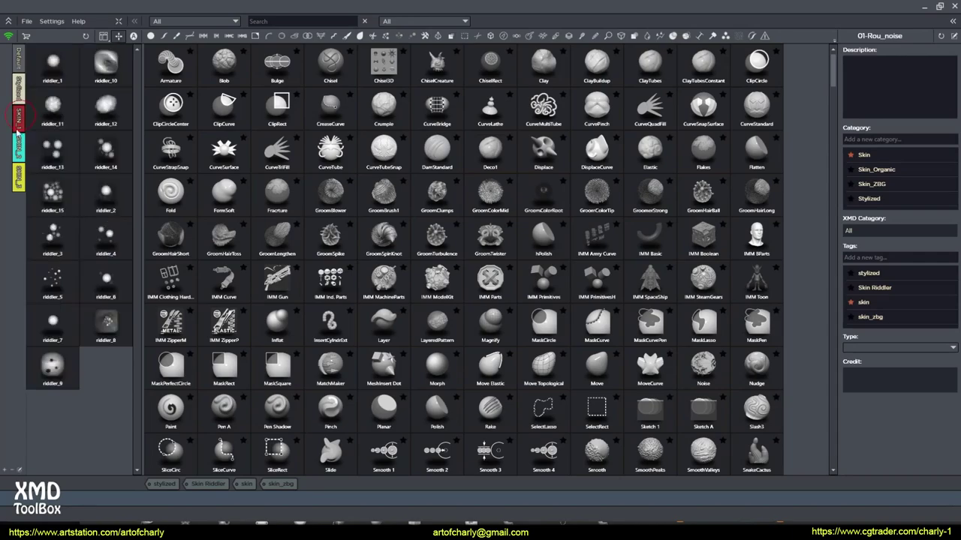
left_click(18, 178)
left_click(118, 24)
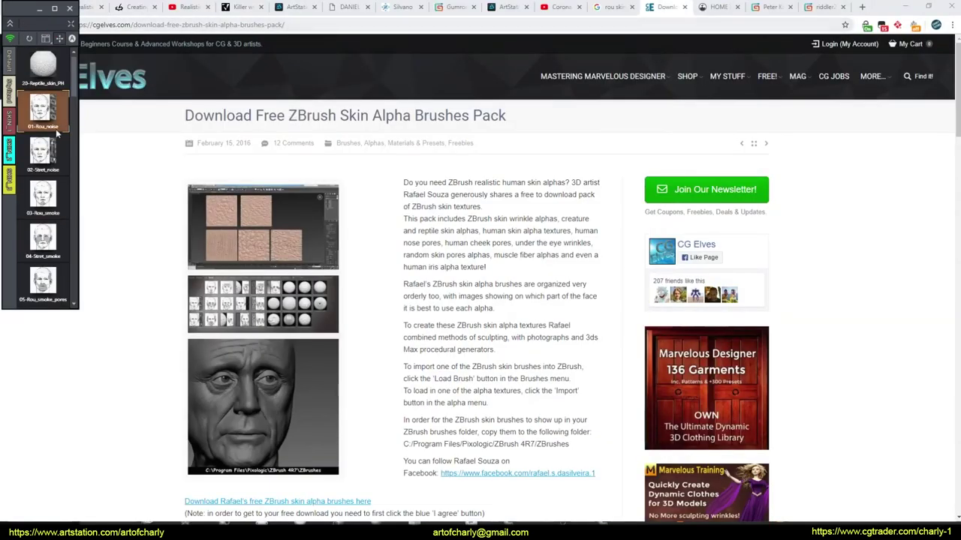
left_click_drag(72, 308, 72, 522)
Step: Try brushes 01-Rou_noise through 04-Stret_smoke, test-stamp 04-Stret_smoke on the sphere and undo it
left_click(40, 107)
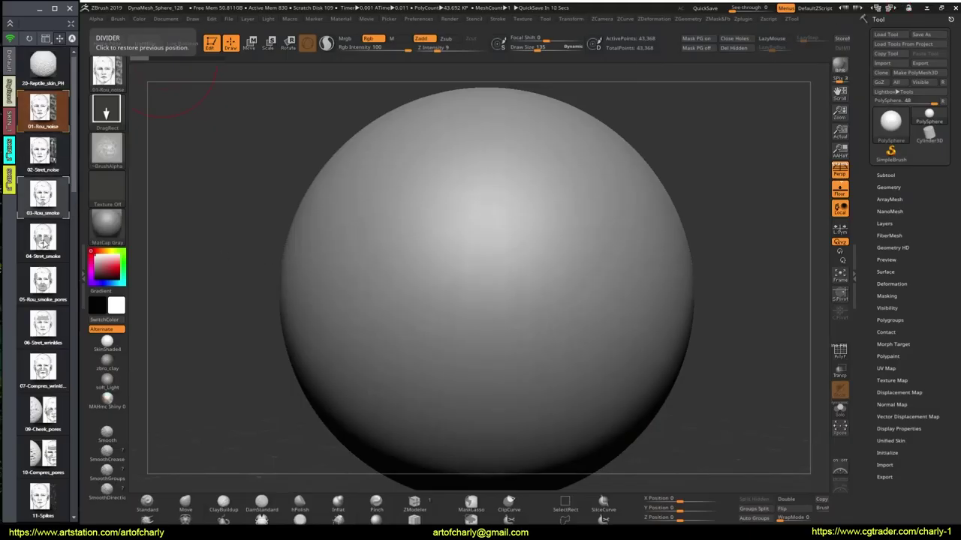
left_click(42, 153)
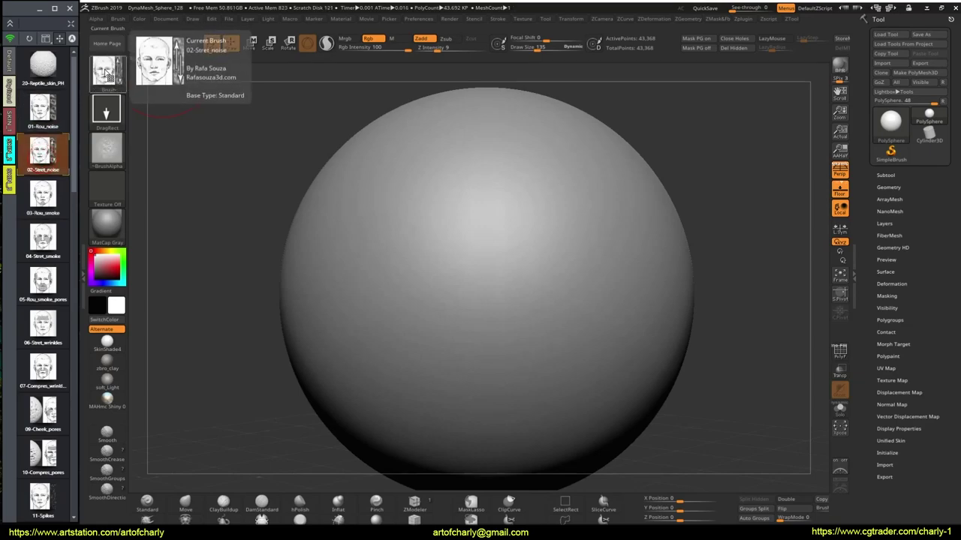
left_click(42, 193)
left_click(56, 245)
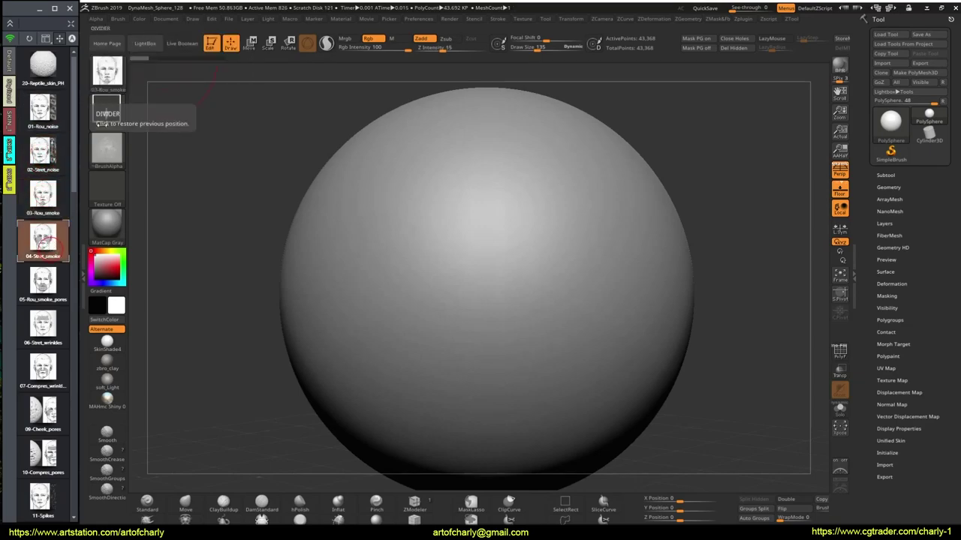
left_click_drag(463, 253, 486, 338)
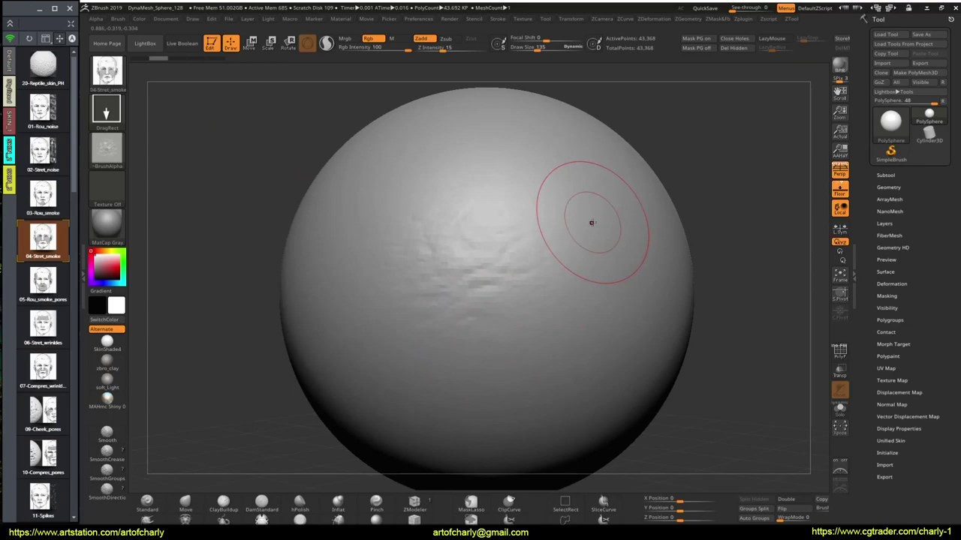
key("ctrl+z")
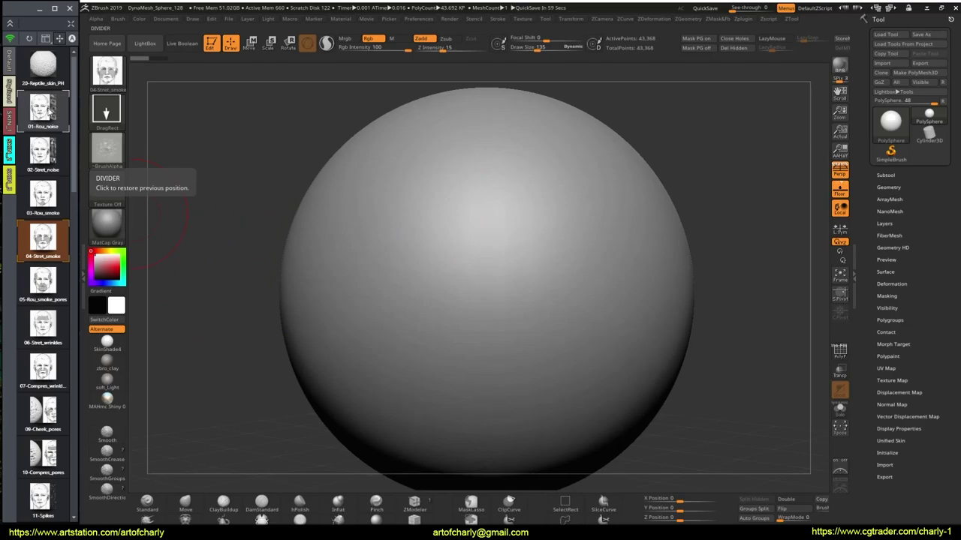
Step: Maximize the full XMD ToolBox library, narrow it to skin-tagged brushes, and switch to the CG Elves page
left_click(72, 27)
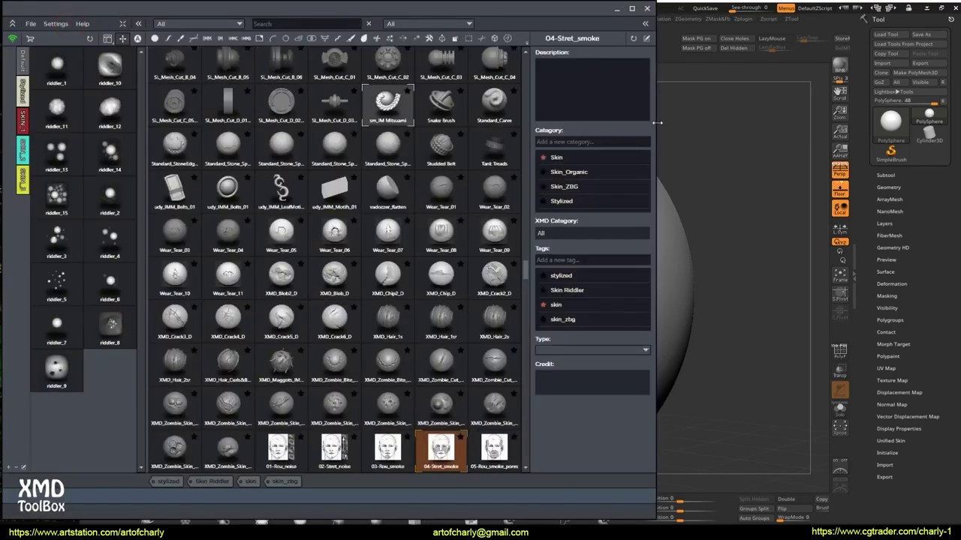
left_click(632, 6)
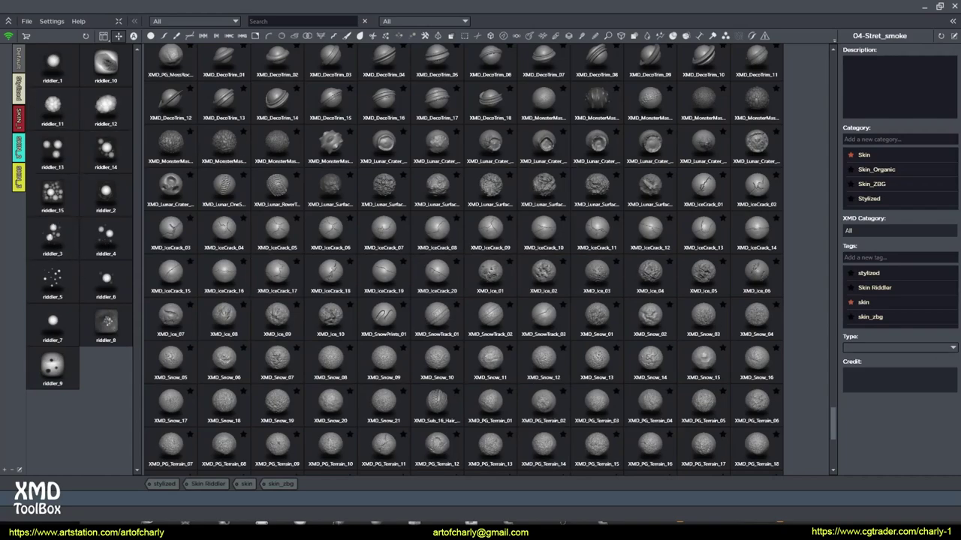
left_click(245, 485)
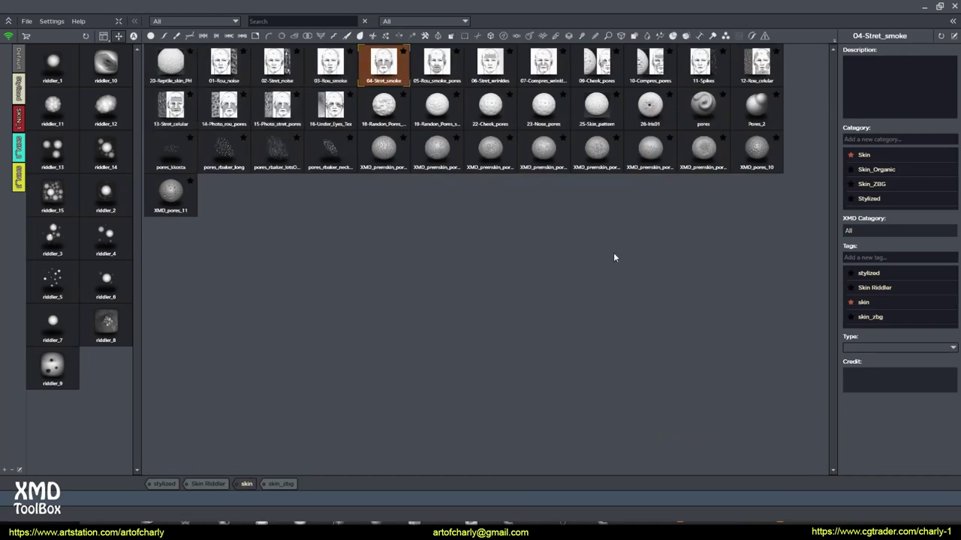
key("alt+Tab")
key("alt+Tab")
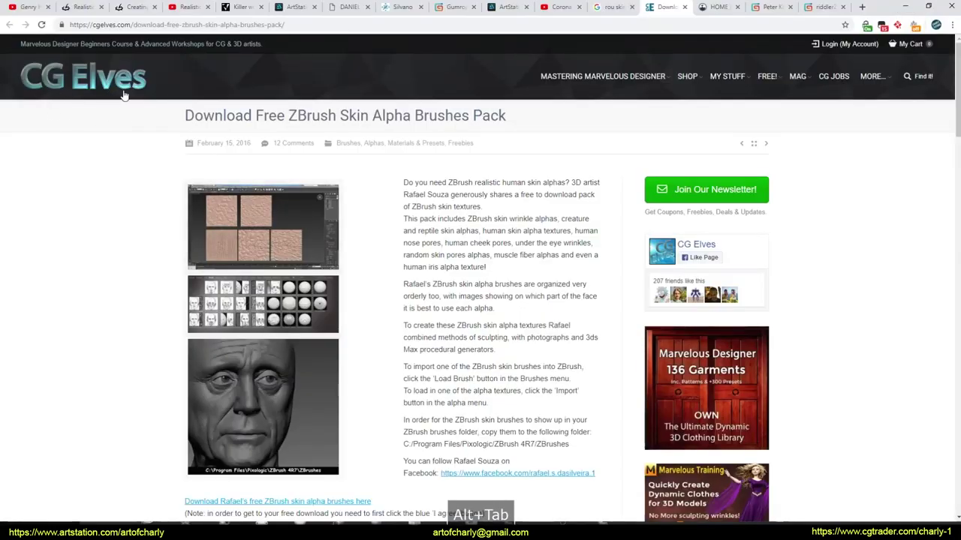
Step: Scroll through the CG Elves free ZBrush skin alpha brushes pack page, then return to XMD ToolBox
left_click(385, 25)
left_click(385, 25)
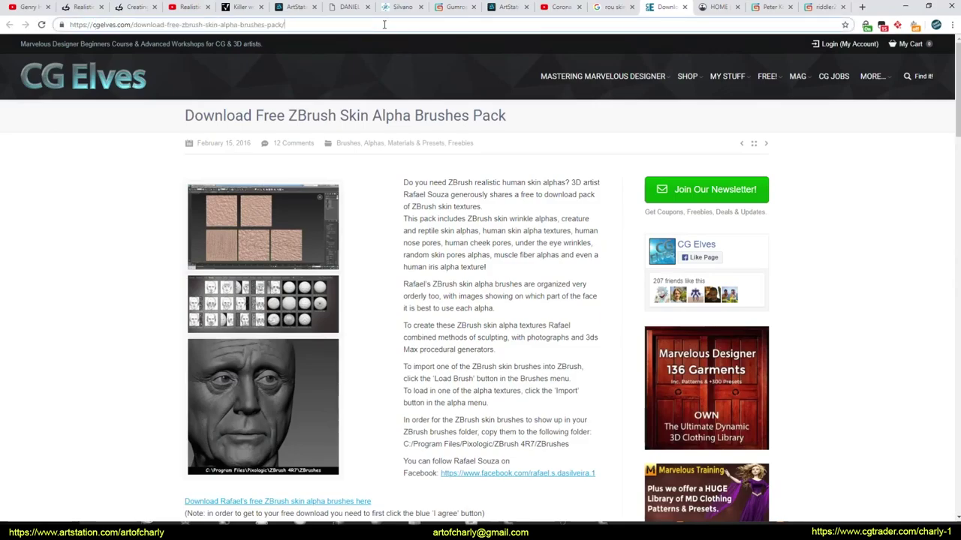
scroll(255, 259, "down", 3)
scroll(278, 226, "down", 3)
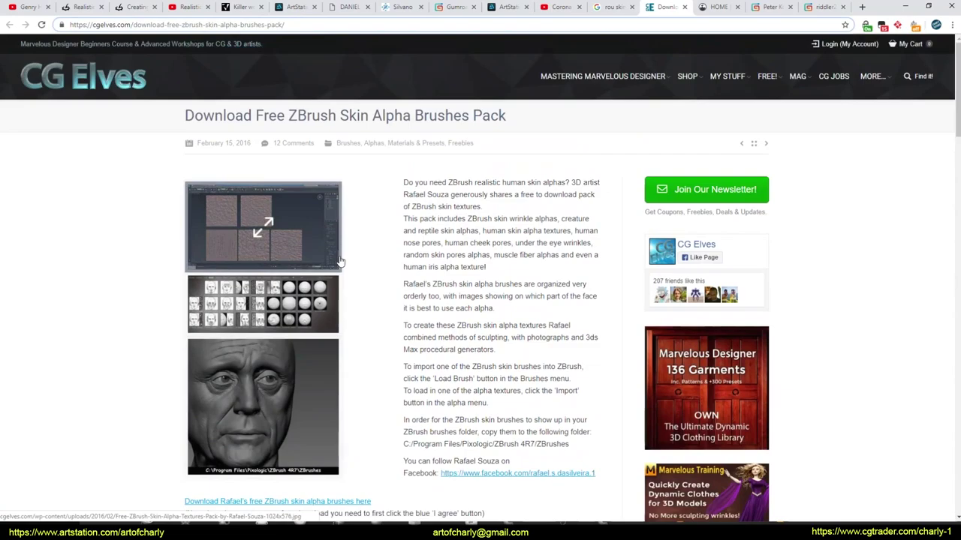
scroll(434, 283, "down", 1)
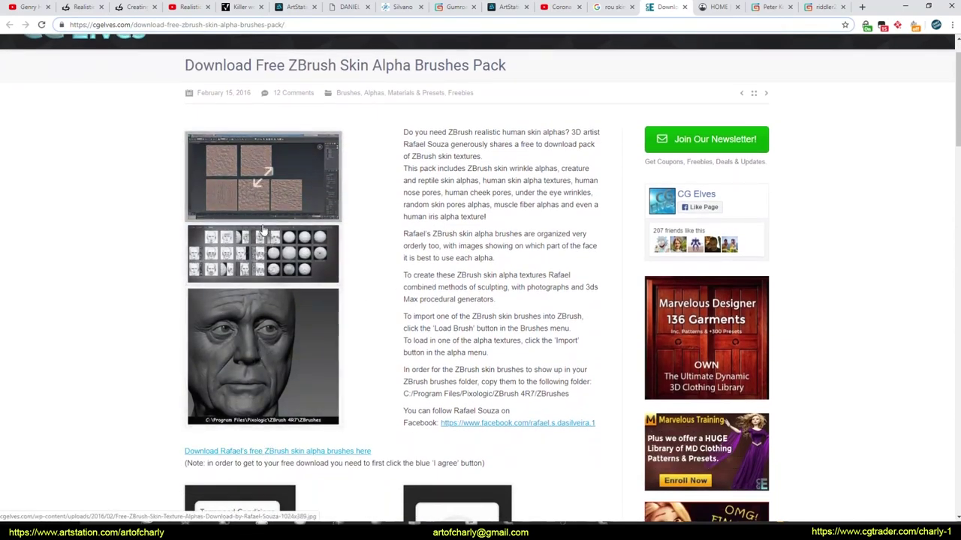
key("alt+Tab")
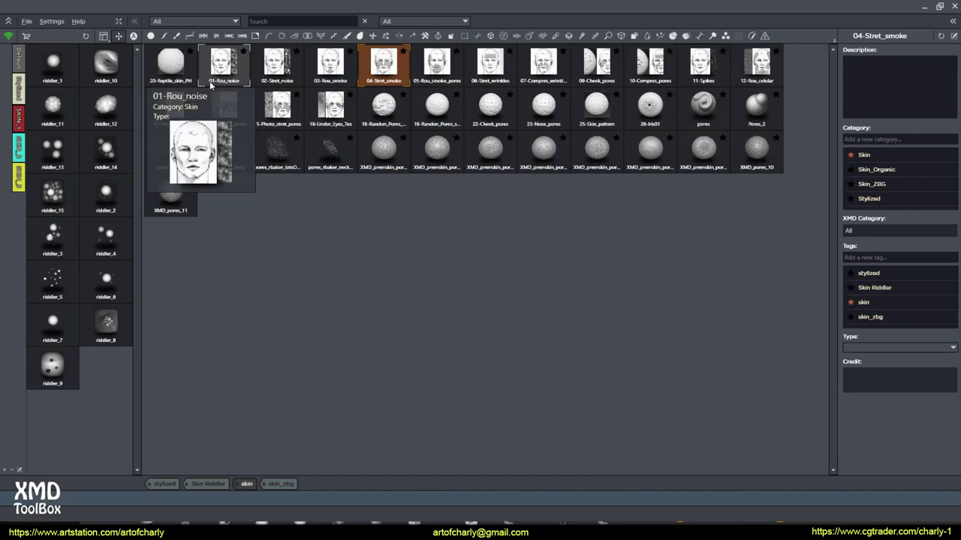
Step: Filter the XMD library to skin_zbg brushes, then bring up the ZBrush Guides home page in Chrome
left_click(272, 485)
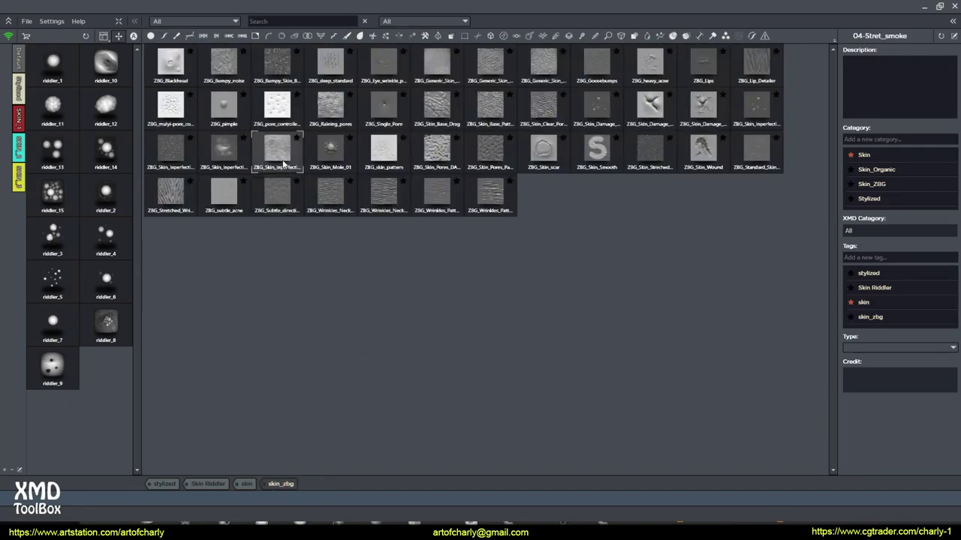
key("alt+Tab")
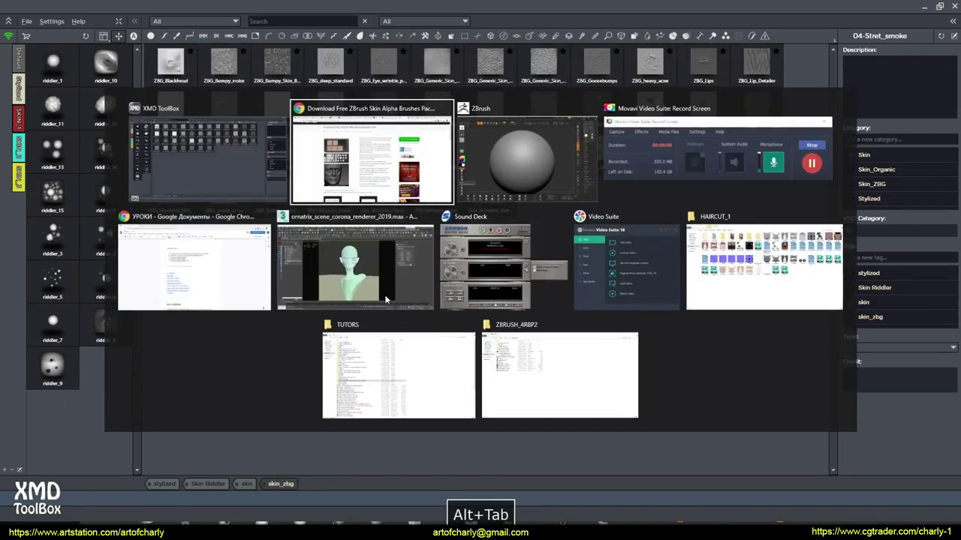
left_click(718, 7)
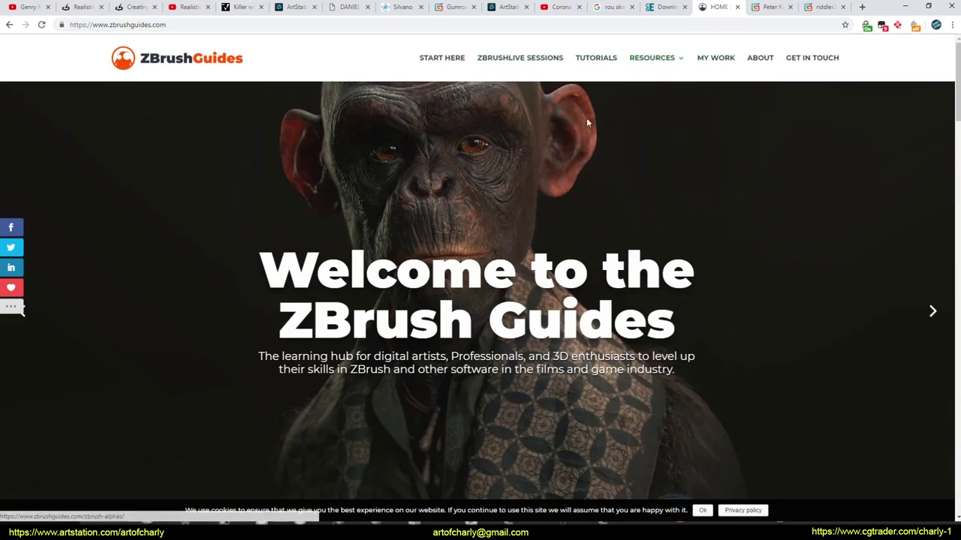
Step: Open the ZBrush Brushes page and scroll to its Skin Brushes section
mouse_move(651, 57)
left_click(688, 106)
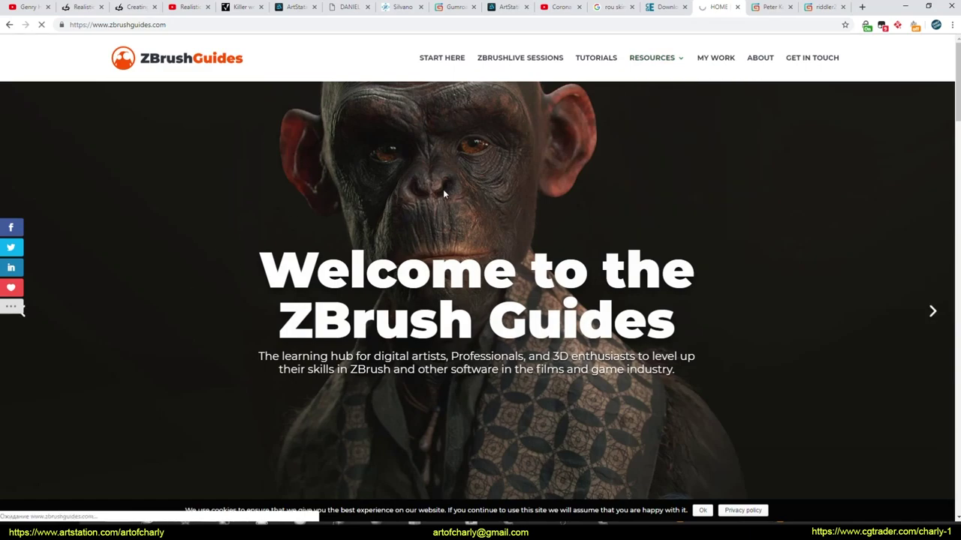
scroll(443, 194, "down", 3)
scroll(388, 205, "down", 2)
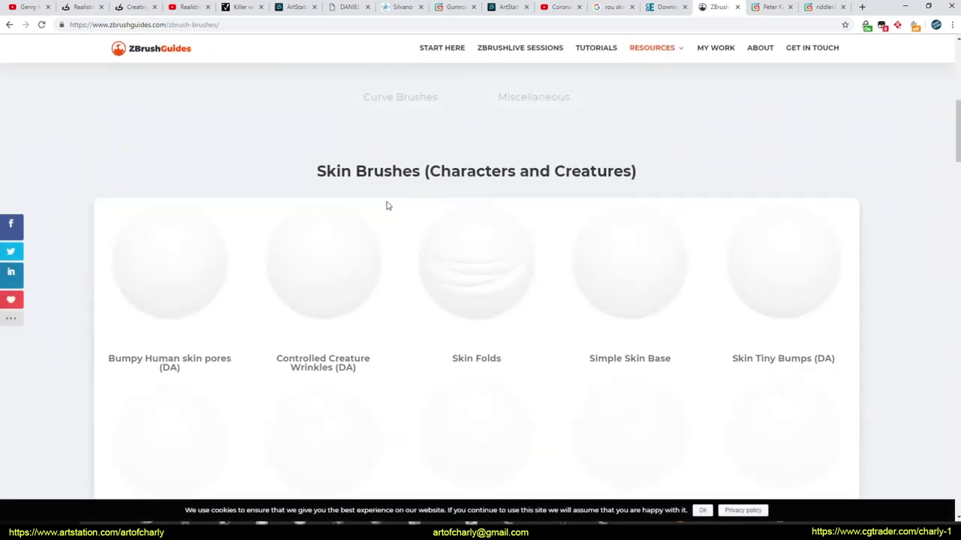
scroll(301, 212, "down", 3)
scroll(397, 221, "down", 5)
scroll(275, 245, "up", 1)
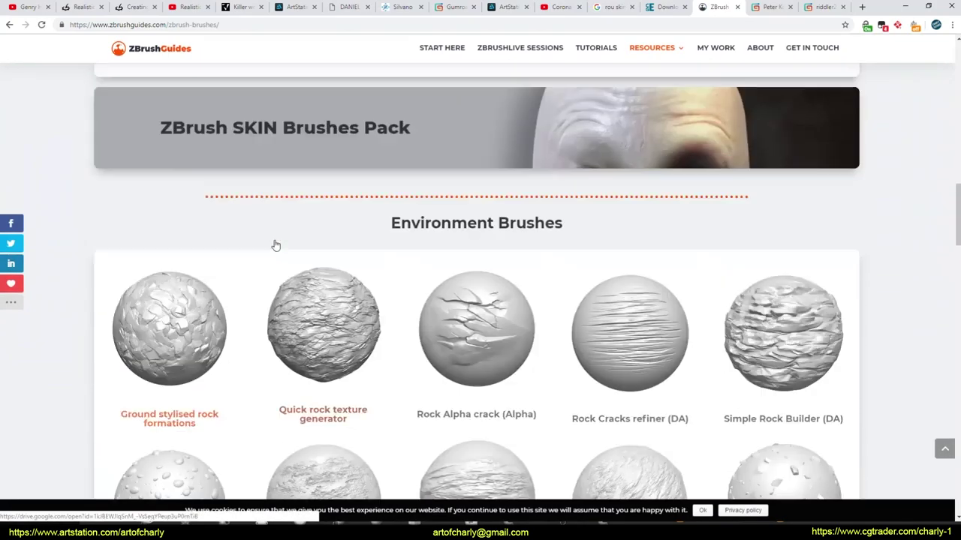
scroll(276, 246, "up", 2)
Step: Open the ZBrush SKIN Brushes Pack page and read through its 43 brushes and expert testimonials
left_click(378, 256)
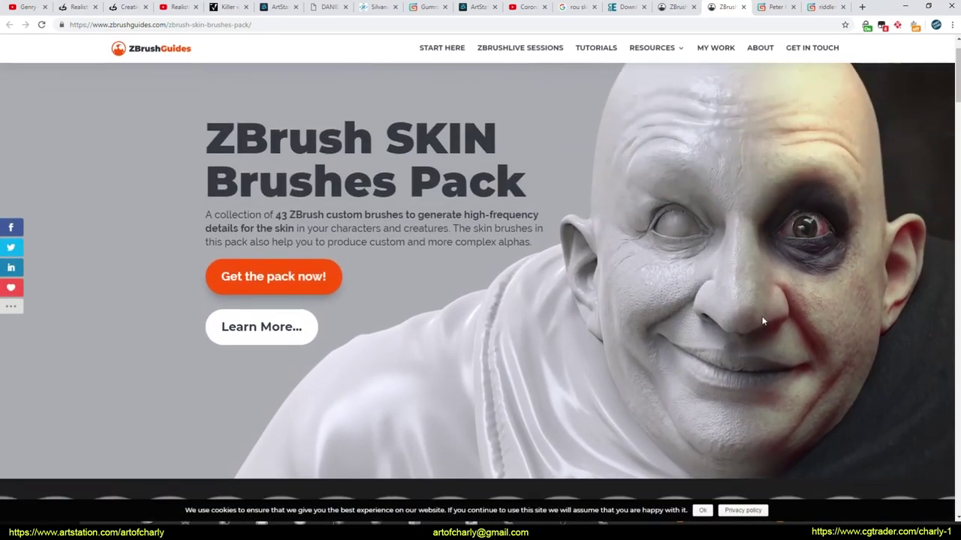
scroll(865, 337, "down", 3)
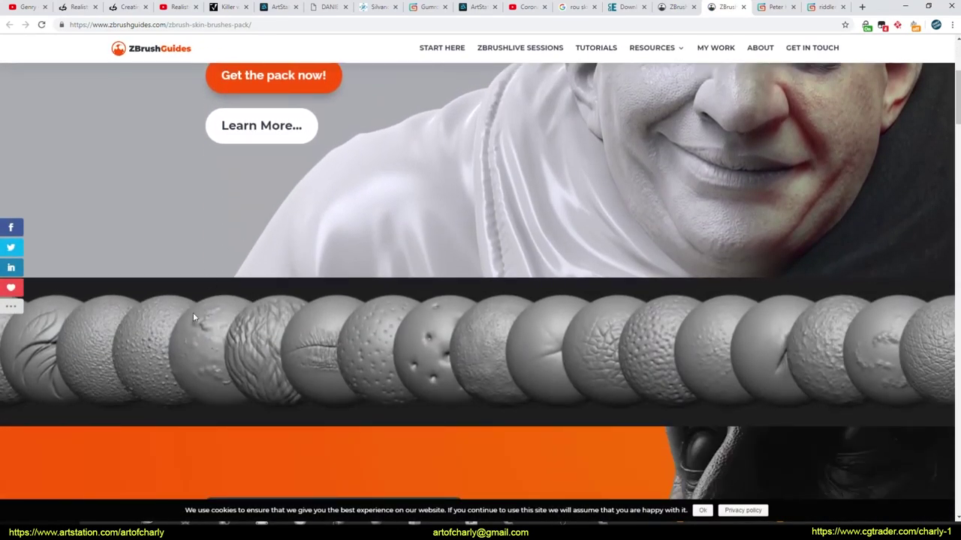
scroll(226, 305, "down", 2)
scroll(719, 279, "down", 2)
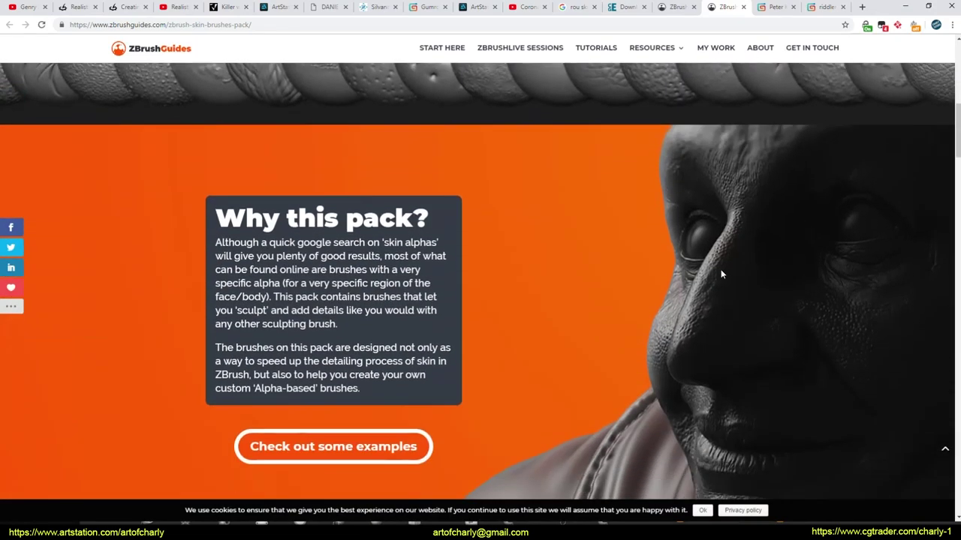
scroll(705, 376, "down", 1)
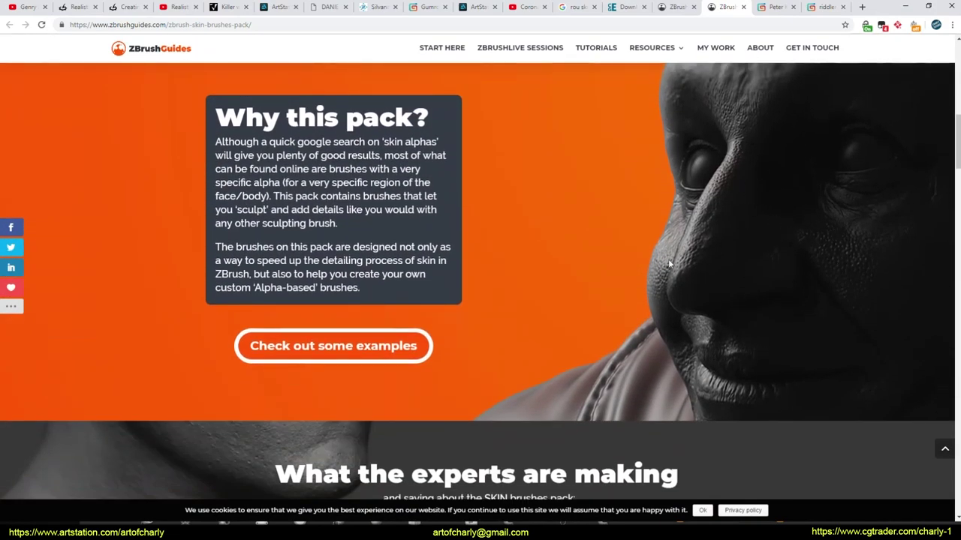
scroll(456, 343, "down", 4)
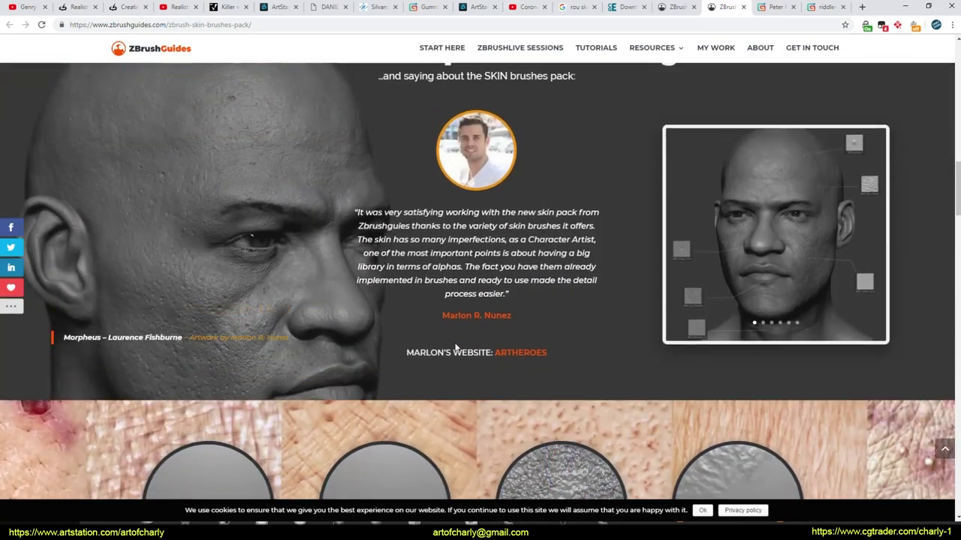
scroll(456, 347, "up", 1)
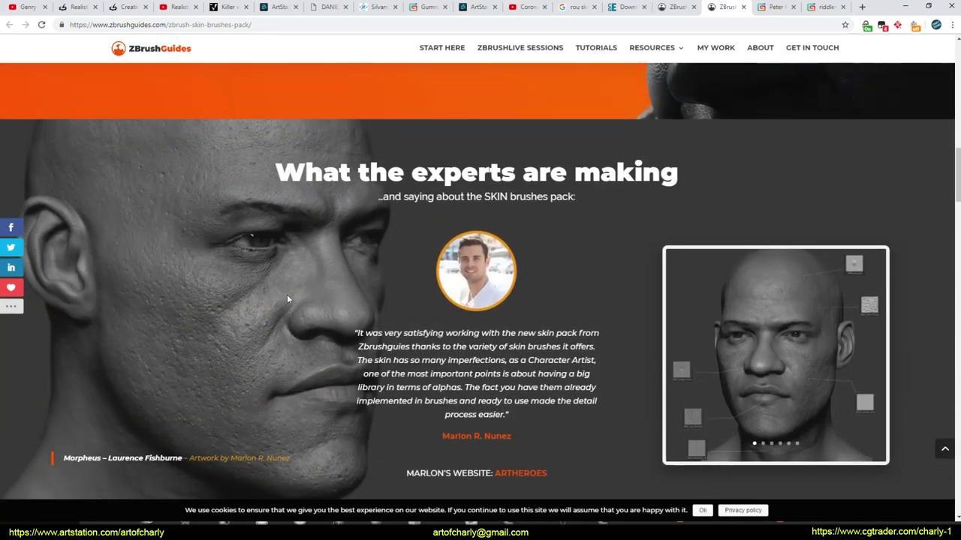
left_click(777, 7)
Step: Look over the first artist's Gumroad store and its skin alpha product grid
scroll(551, 219, "up", 3)
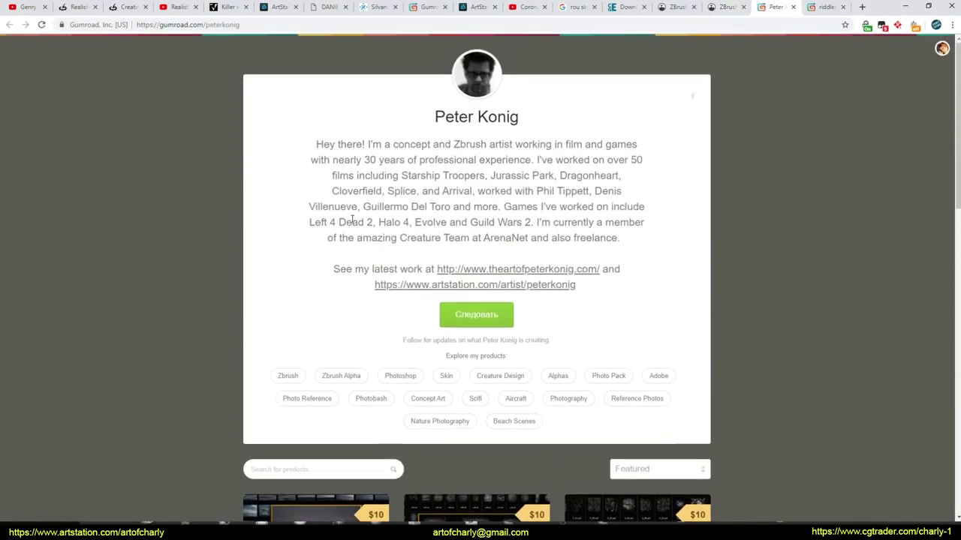
triple_click(499, 120)
scroll(500, 127, "down", 3)
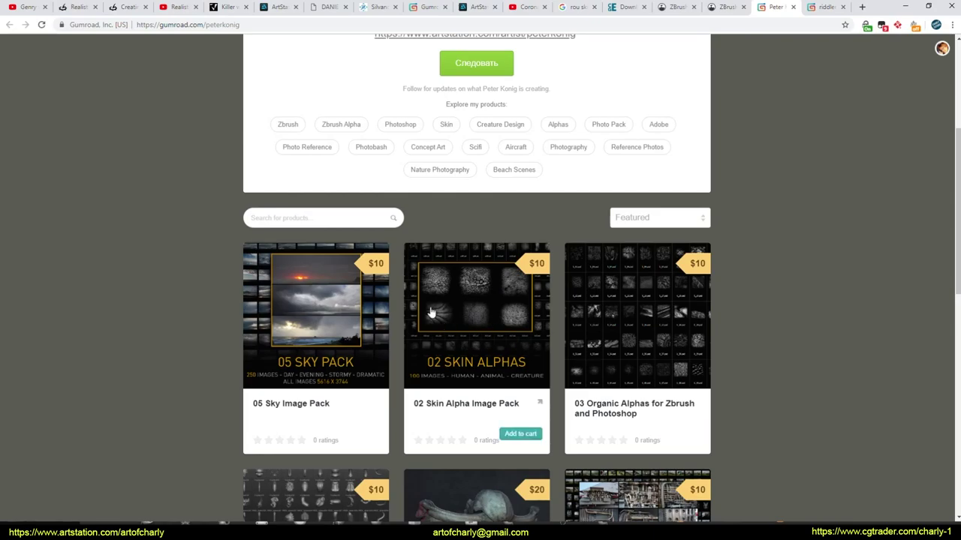
scroll(568, 175, "up", 3)
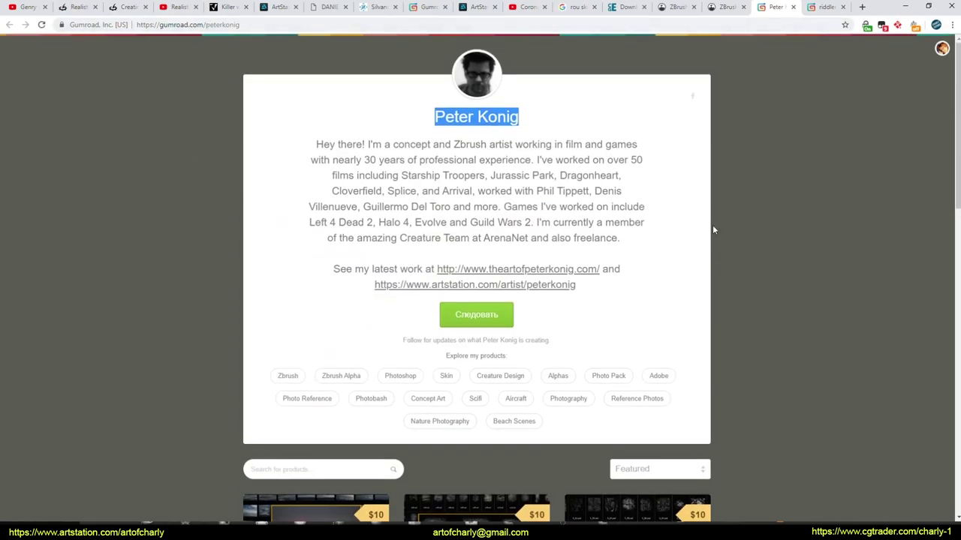
Step: Browse the riddler store's Riddler_Necro and Riddler_Season1_Organic sets, then minimize the browser
left_click(822, 8)
scroll(317, 289, "down", 2)
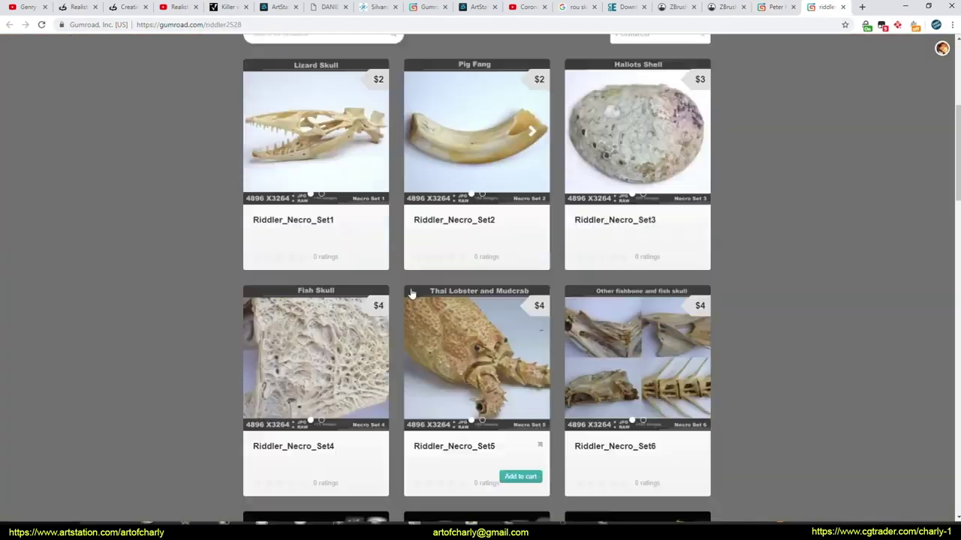
scroll(316, 288, "down", 4)
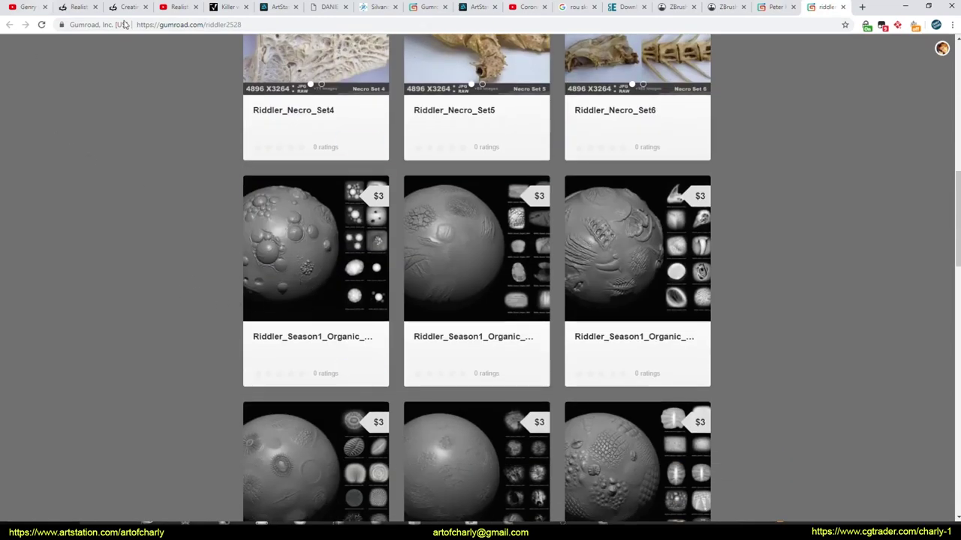
left_click(264, 24)
left_click(867, 323)
left_click(246, 26)
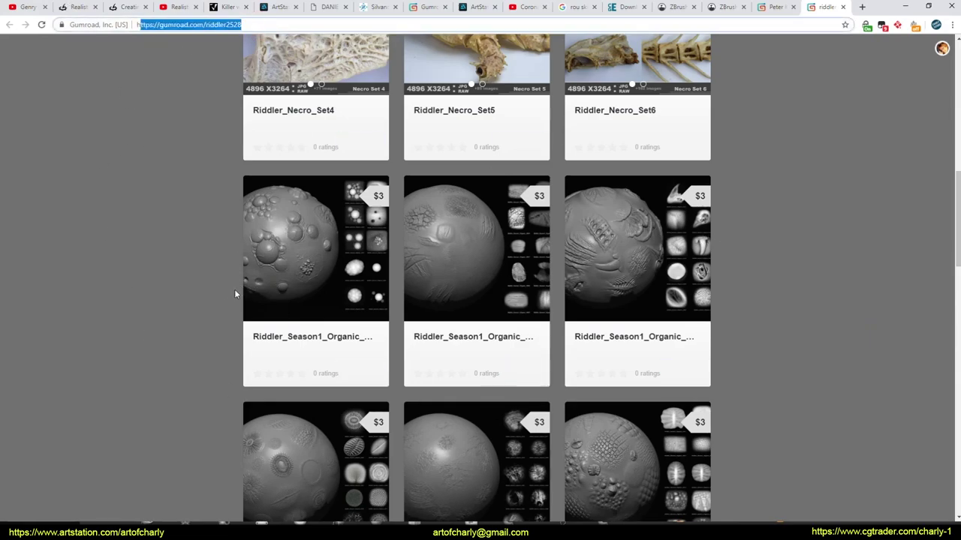
left_click(741, 299)
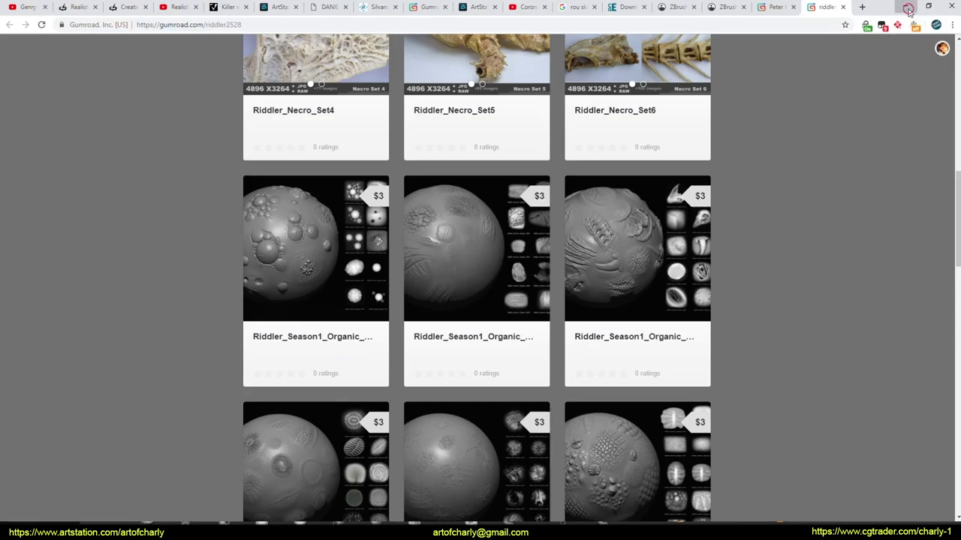
left_click(906, 8)
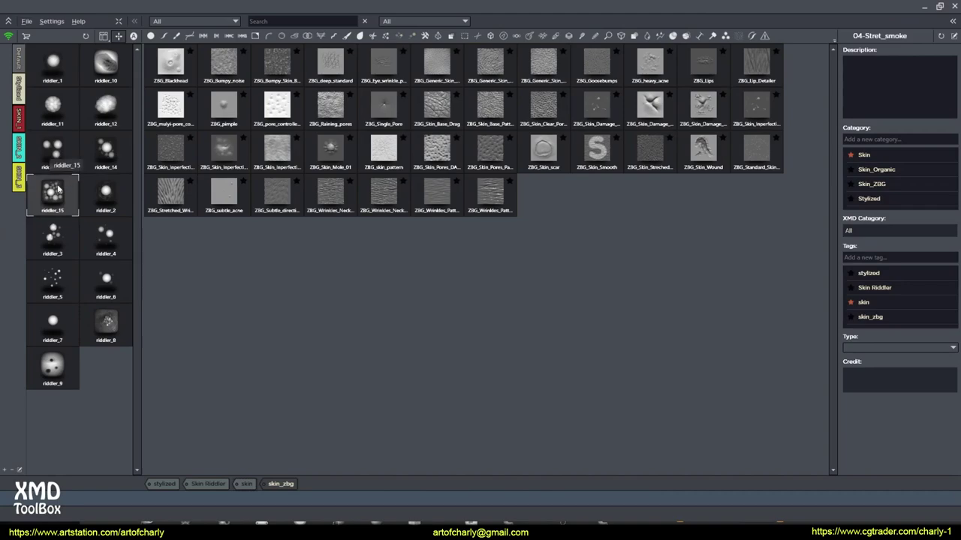
Step: Close the XMD window, enlarge the docked alpha list, and pick ZBG_Skin_Base_Drag from the ZBG collection
left_click(118, 21)
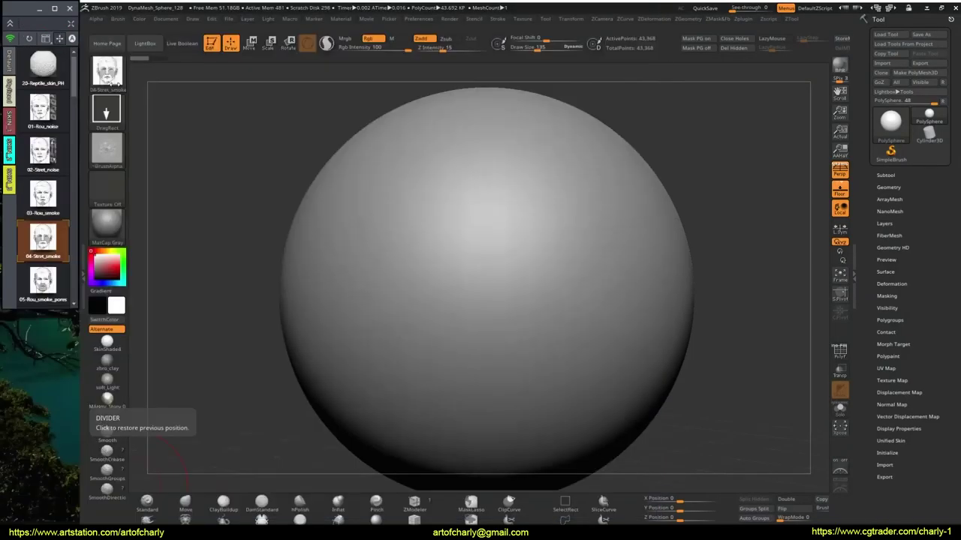
left_click_drag(24, 302, 23, 521)
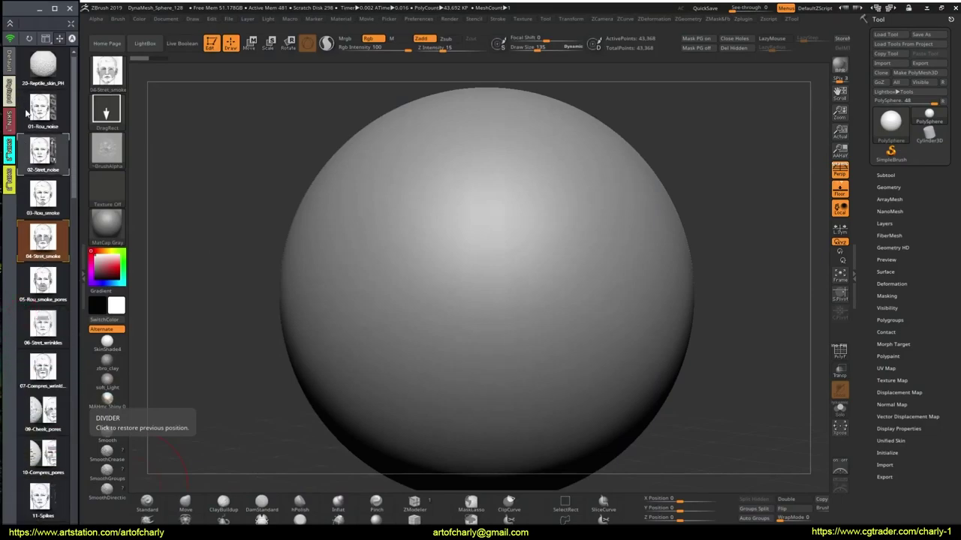
left_click(12, 189)
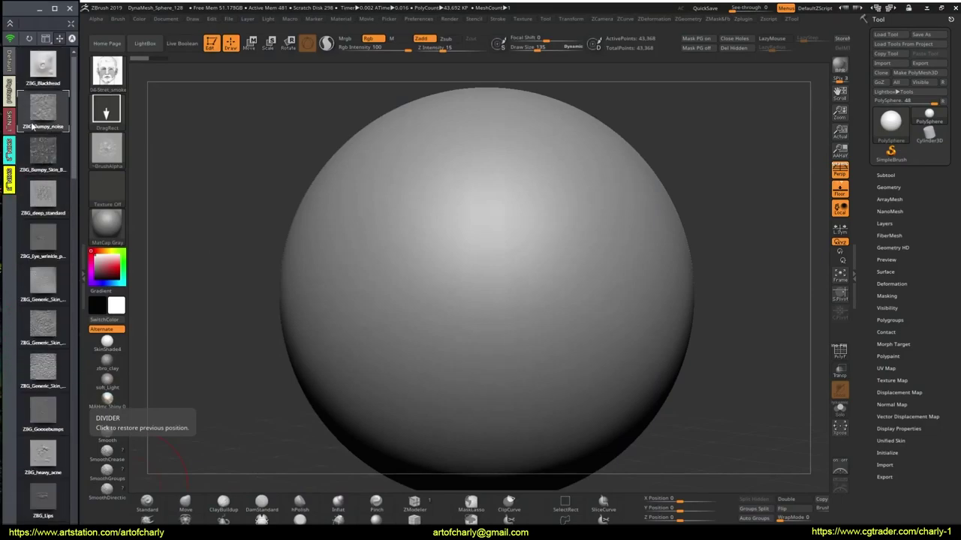
scroll(39, 316, "down", 3)
scroll(36, 371, "down", 2)
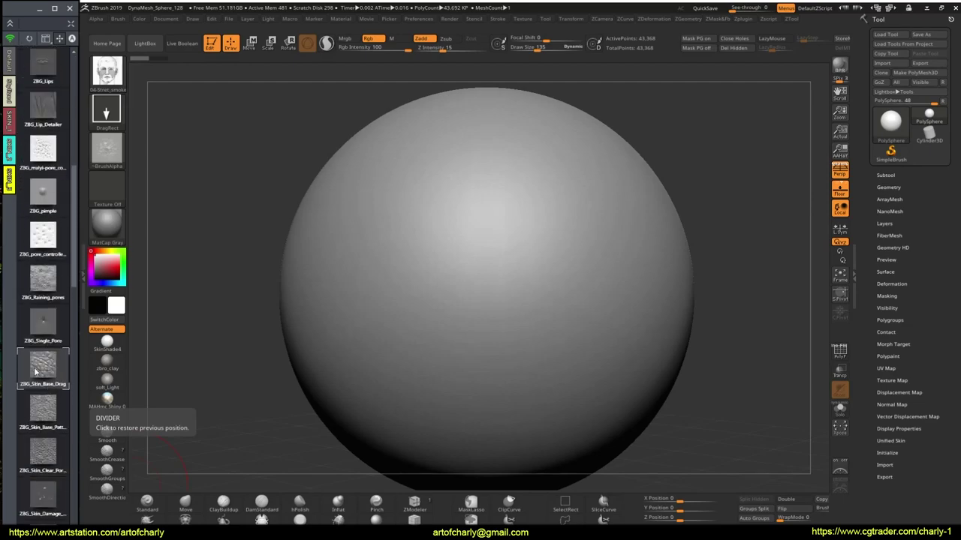
left_click(47, 367)
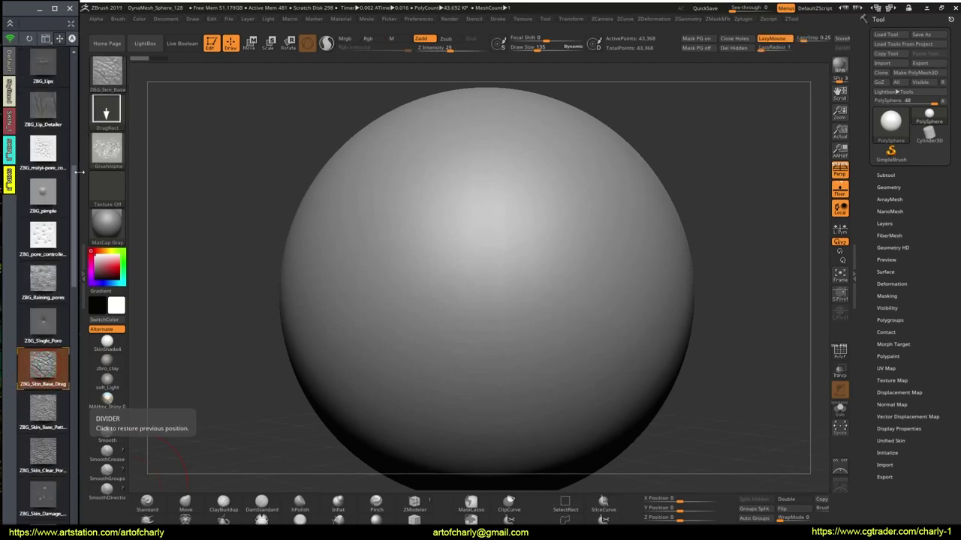
Step: Test-stamp two skin patches on the sphere and undo both
mouse_move(468, 230)
left_mouse_down()
mouse_move(527, 388)
mouse_move(486, 319)
left_mouse_up()
key("ctrl+z")
left_click_drag(386, 217, 453, 354)
key("ctrl+z")
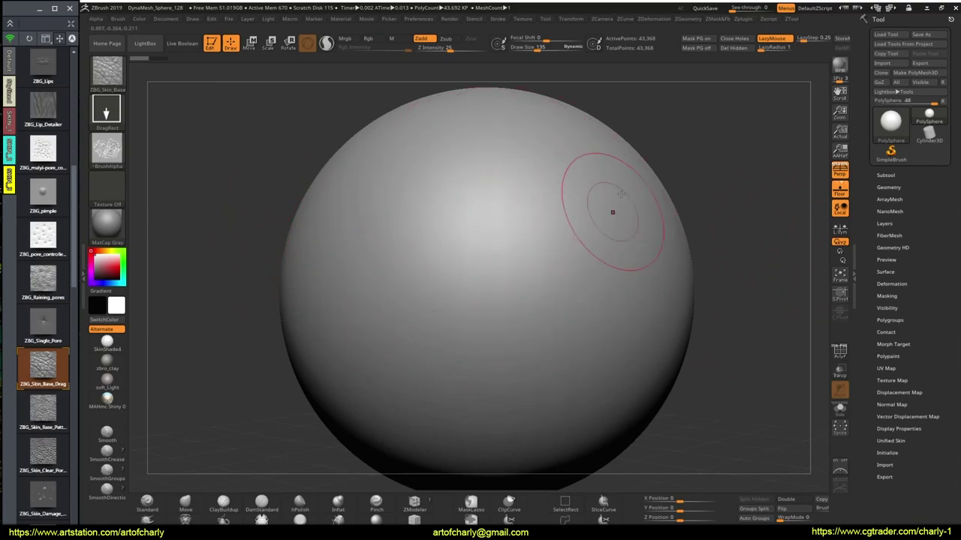
Step: Undo a test patch, move the sphere right and subdivide it once with Ctrl+D
left_click_drag(262, 157, 338, 240)
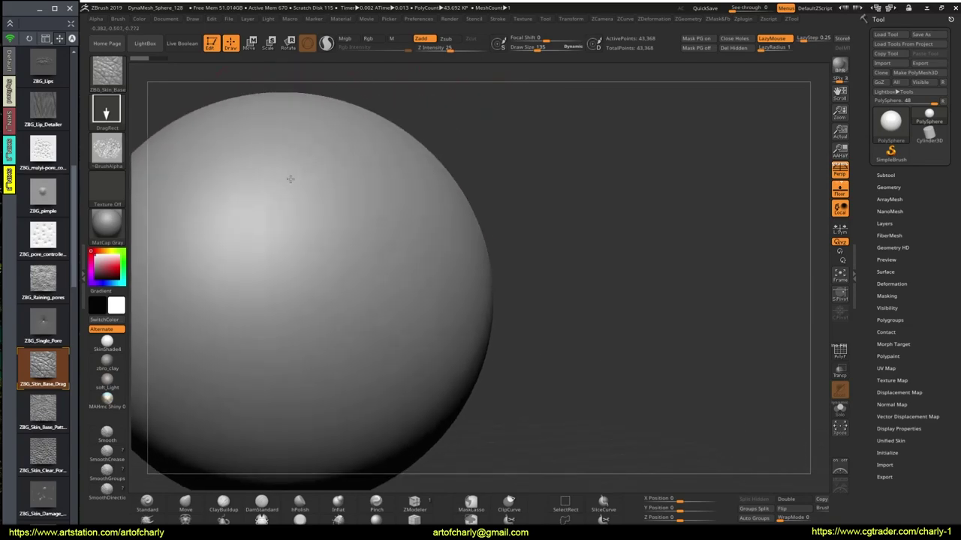
key("ctrl+z")
left_click_drag(525, 197, 660, 91, "alt")
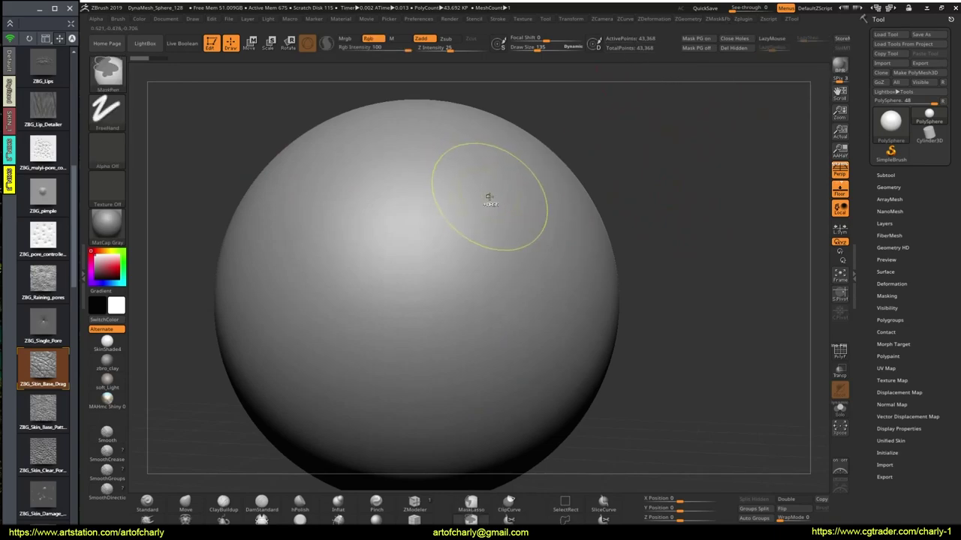
key("ctrl+d")
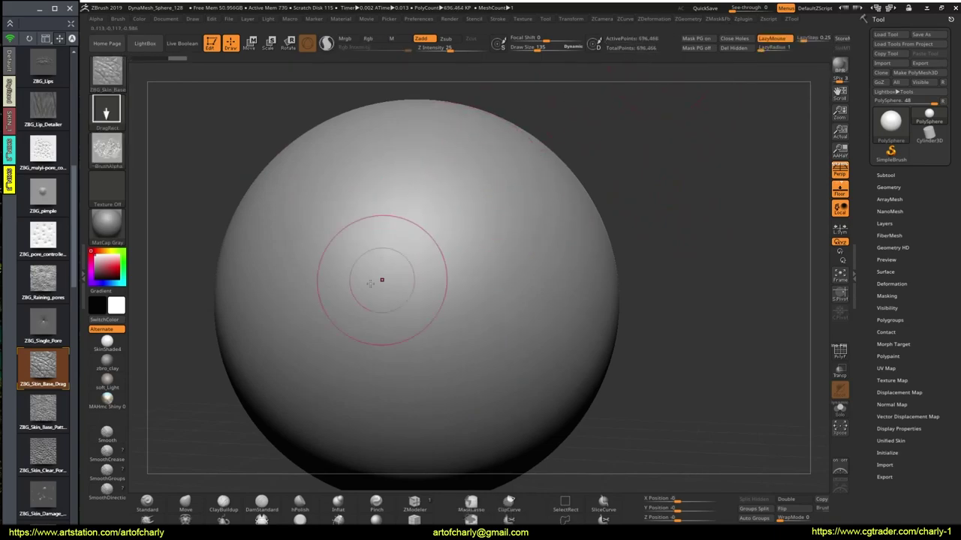
left_click_drag(717, 257, 773, 265, "alt")
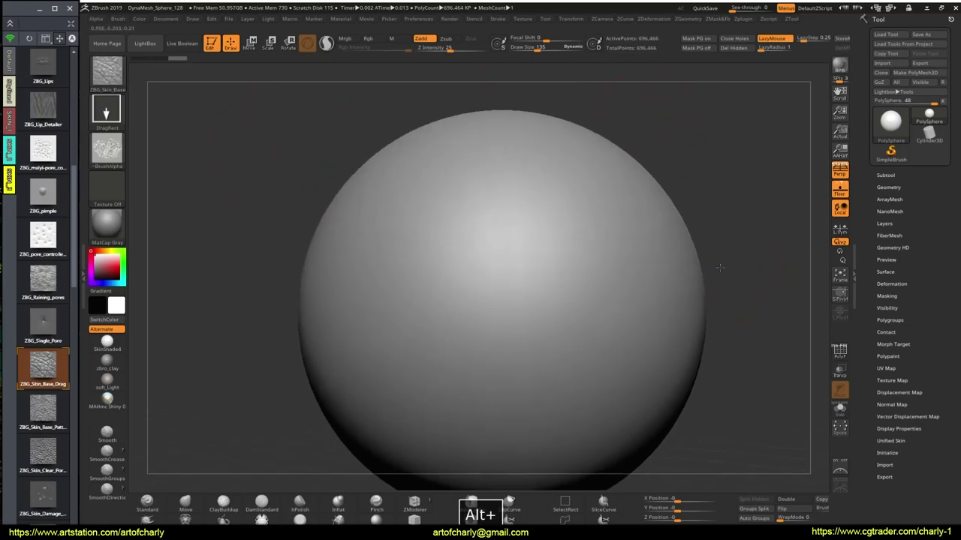
Step: Carve cracked skin detail into the upper sphere at Draw Size 12 and frame the result
mouse_move(440, 242)
left_mouse_down()
mouse_move(450, 285)
mouse_move(462, 275)
mouse_move(452, 253)
mouse_move(441, 254)
left_mouse_up()
key("s")
mouse_move(420, 195)
left_mouse_down()
mouse_move(466, 240)
mouse_move(475, 180)
left_mouse_up()
key("ctrl+z")
mouse_move(517, 234)
left_mouse_down("alt")
mouse_move(496, 254)
mouse_move(525, 307)
mouse_move(478, 257)
mouse_move(262, 88)
left_mouse_up("alt")
mouse_move(456, 151)
left_mouse_down("alt")
mouse_move(451, 231)
mouse_move(481, 320)
mouse_move(475, 279)
mouse_move(553, 318)
mouse_move(461, 274)
mouse_move(479, 331)
mouse_move(472, 302)
mouse_move(442, 298)
mouse_move(436, 272)
mouse_move(487, 332)
mouse_move(818, 270)
left_mouse_up("alt")
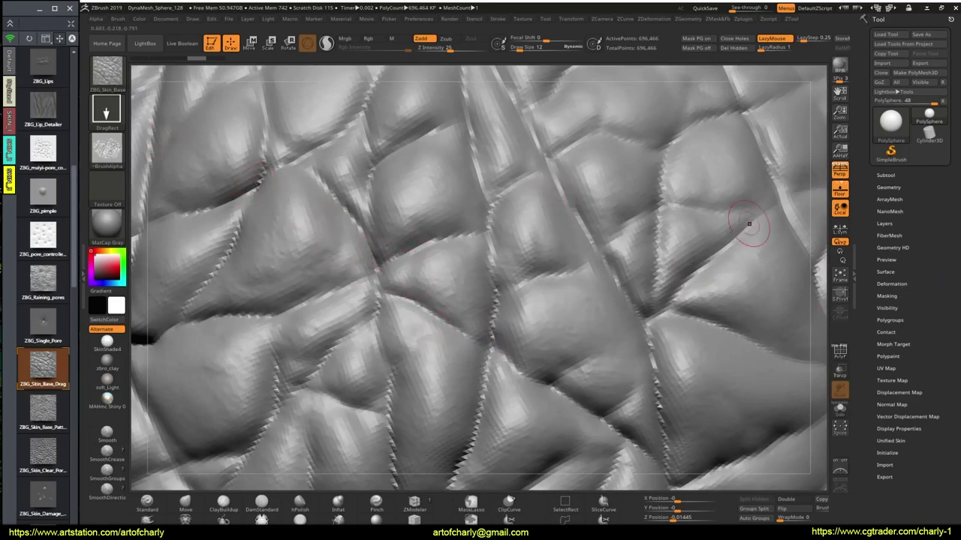
Step: Divide the sphere into HD geometry at 11.14 million polygons and enter Sculpt HD mode
left_click(878, 247)
left_click(885, 256)
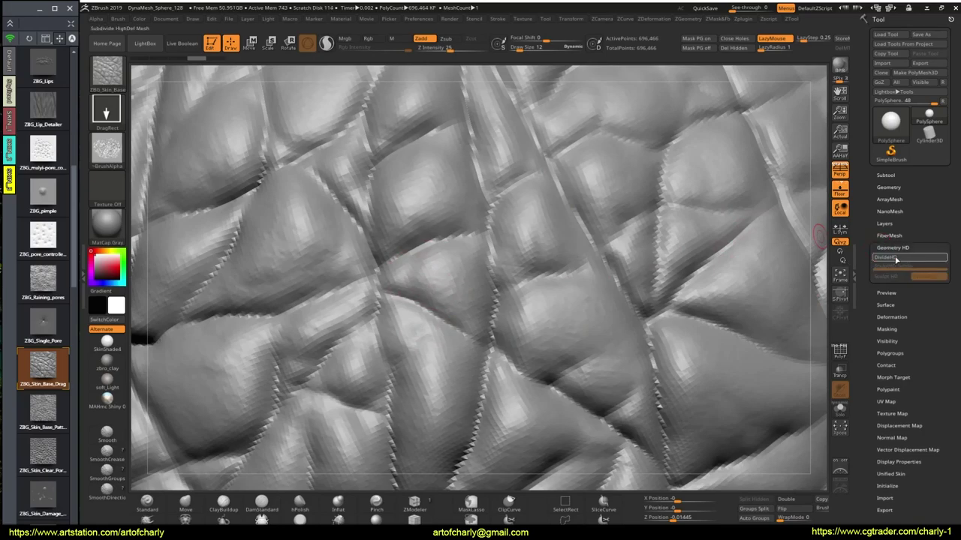
left_click(910, 261)
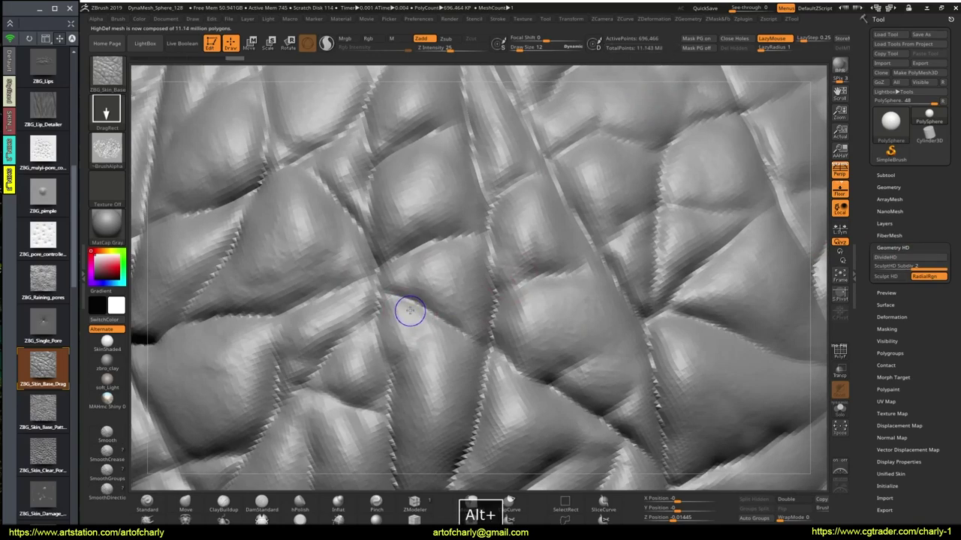
left_click_drag(408, 311, 442, 308, "alt")
key("a")
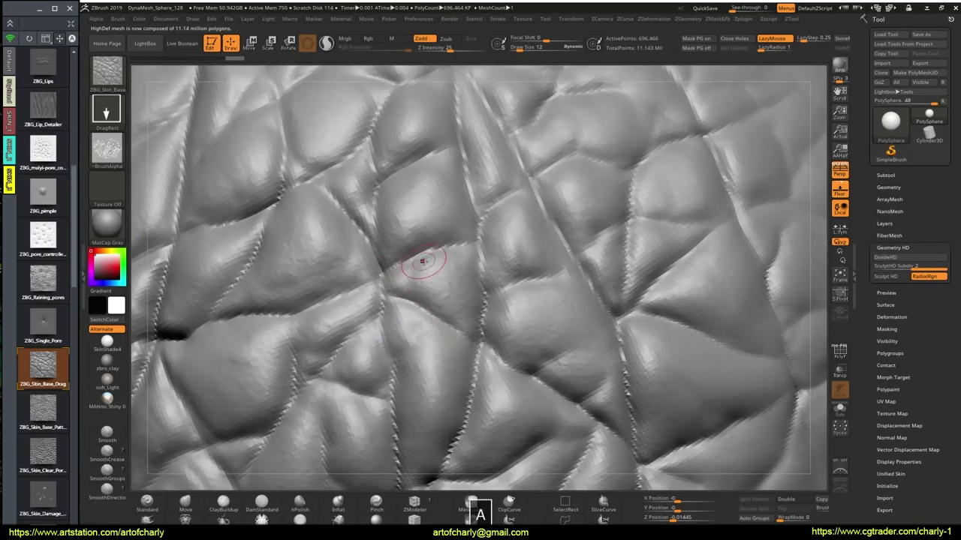
Step: Zoom onto the sphere surface, sculpt trial wrinkle strokes, then undo them
mouse_move(532, 382)
left_mouse_down("alt")
mouse_move(537, 353)
mouse_move(488, 309)
mouse_move(451, 338)
left_mouse_up("alt")
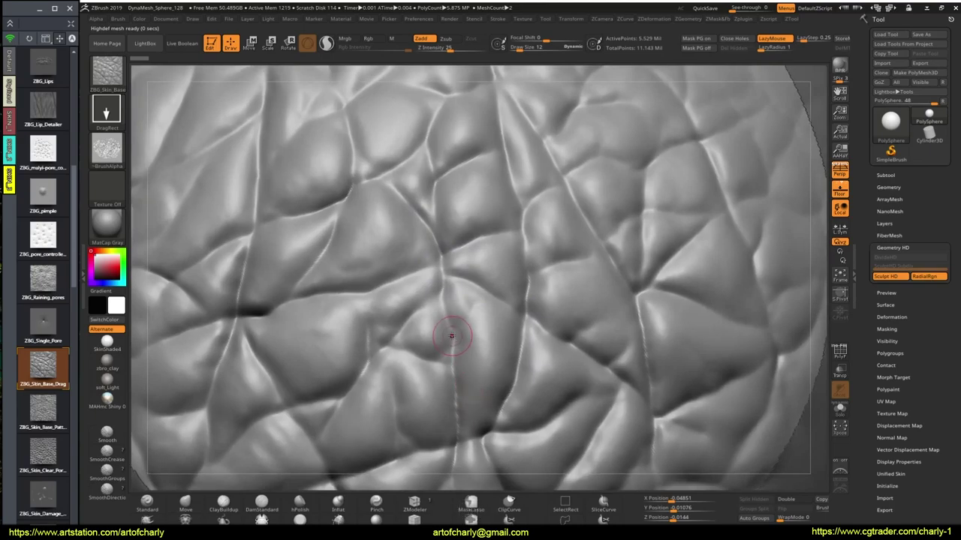
mouse_move(422, 239)
left_mouse_down("alt")
mouse_move(487, 258)
mouse_move(515, 379)
left_mouse_up("alt")
mouse_move(443, 255)
left_mouse_down()
mouse_move(350, 258)
mouse_move(377, 238)
mouse_move(809, 377)
left_mouse_up()
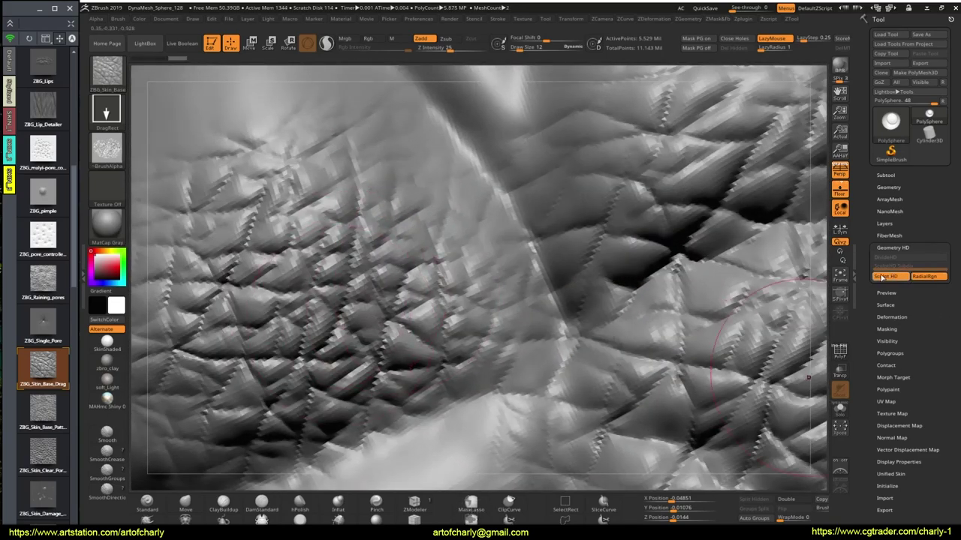
mouse_move(808, 376)
left_mouse_down()
mouse_move(515, 300)
mouse_move(536, 343)
mouse_move(488, 342)
mouse_move(503, 344)
mouse_move(457, 287)
mouse_move(509, 391)
left_mouse_up()
left_click_drag(468, 231, 487, 287)
mouse_move(434, 269)
left_mouse_down()
mouse_move(397, 263)
mouse_move(375, 225)
mouse_move(380, 172)
mouse_move(425, 244)
left_mouse_up()
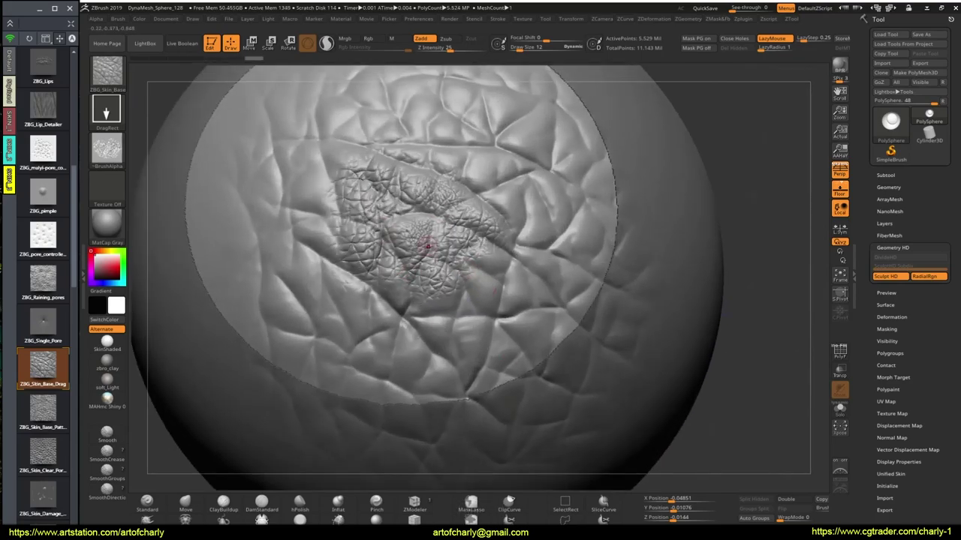
key("ctrl+z")
key("ctrl+z")
key("ctrl+z")
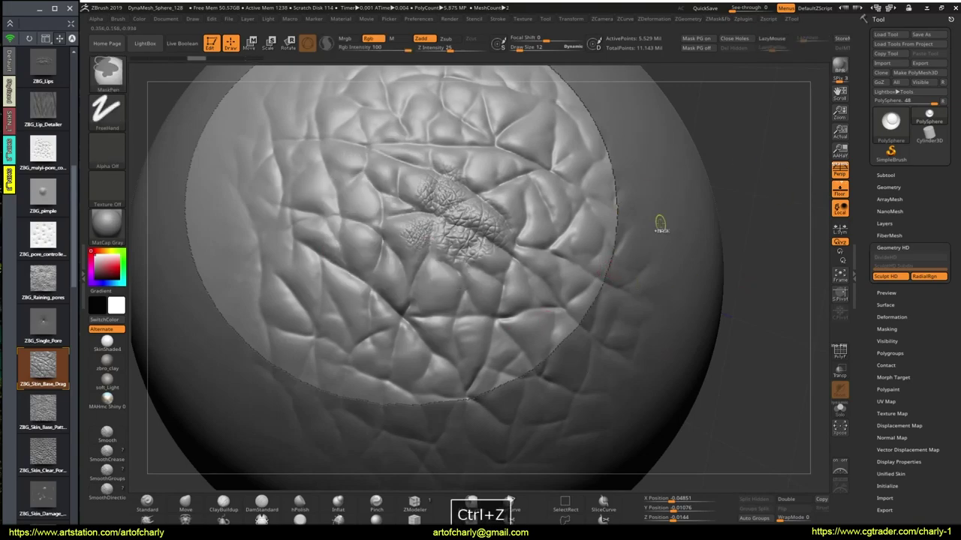
key("ctrl+z")
key("ctrl+z")
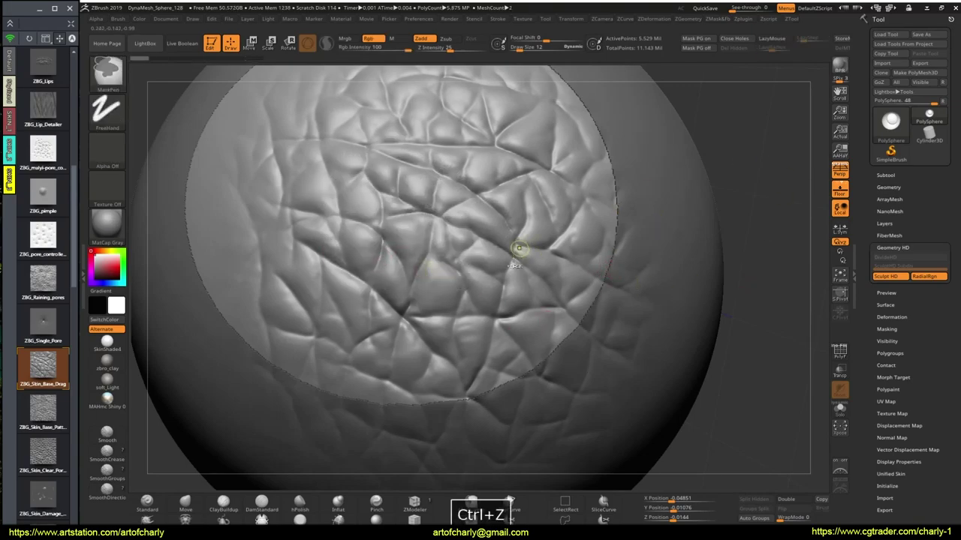
key("ctrl+z")
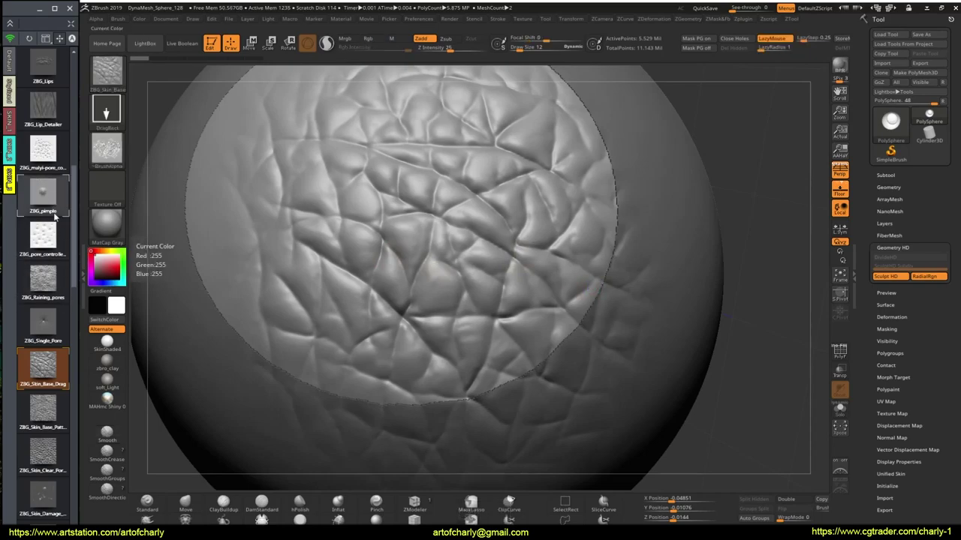
Step: Pick the 13-Stret_celular alpha and sculpt stretched cellular wrinkles onto the sphere
left_click(13, 159)
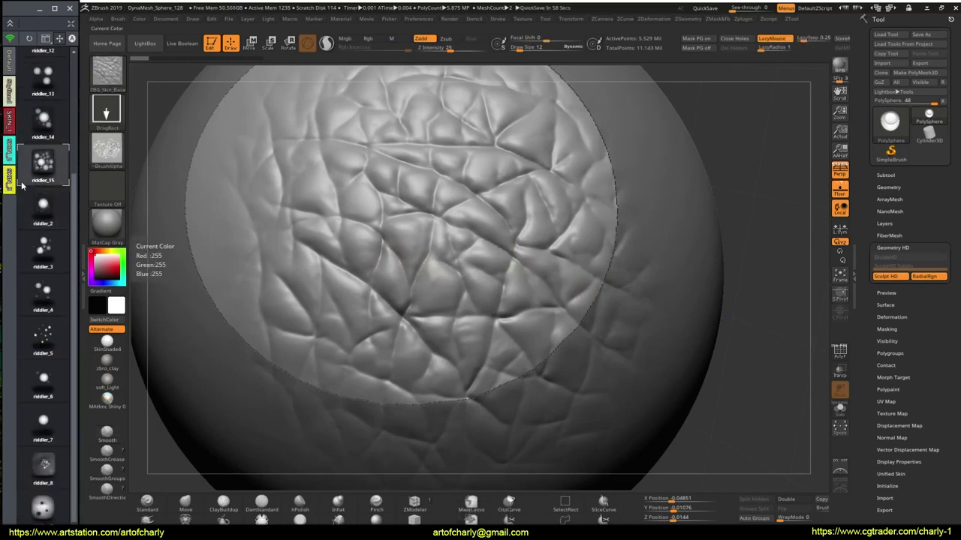
left_click(16, 160)
left_click_drag(383, 207, 397, 337)
key("ctrl+z")
left_click(42, 150)
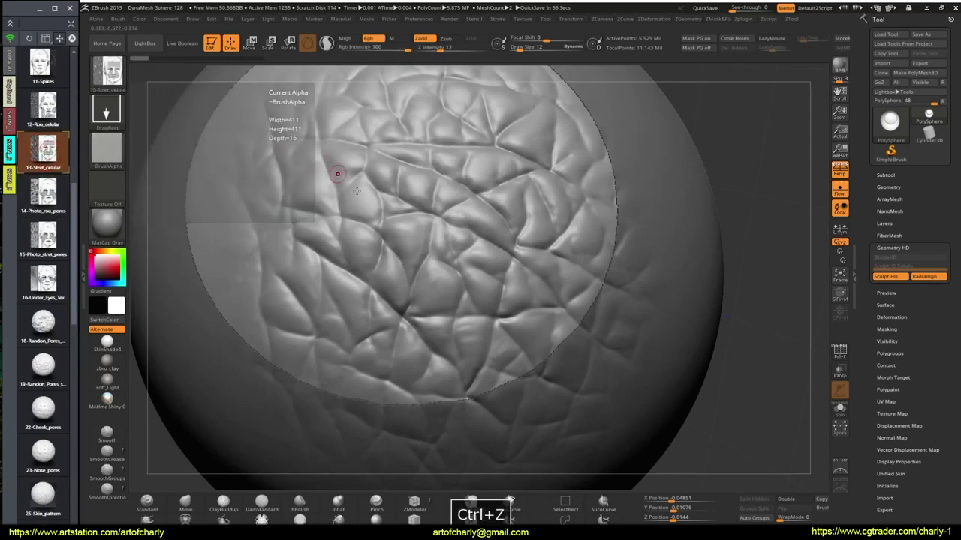
mouse_move(361, 197)
left_mouse_down()
mouse_move(379, 218)
mouse_move(333, 212)
left_mouse_up()
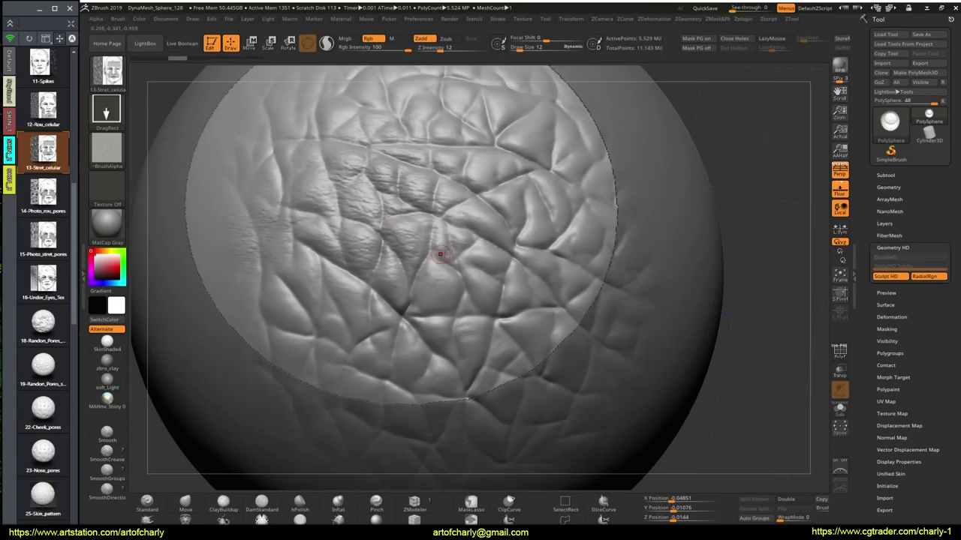
mouse_move(484, 229)
left_mouse_down("alt")
mouse_move(490, 208)
mouse_move(292, 188)
left_mouse_up("alt")
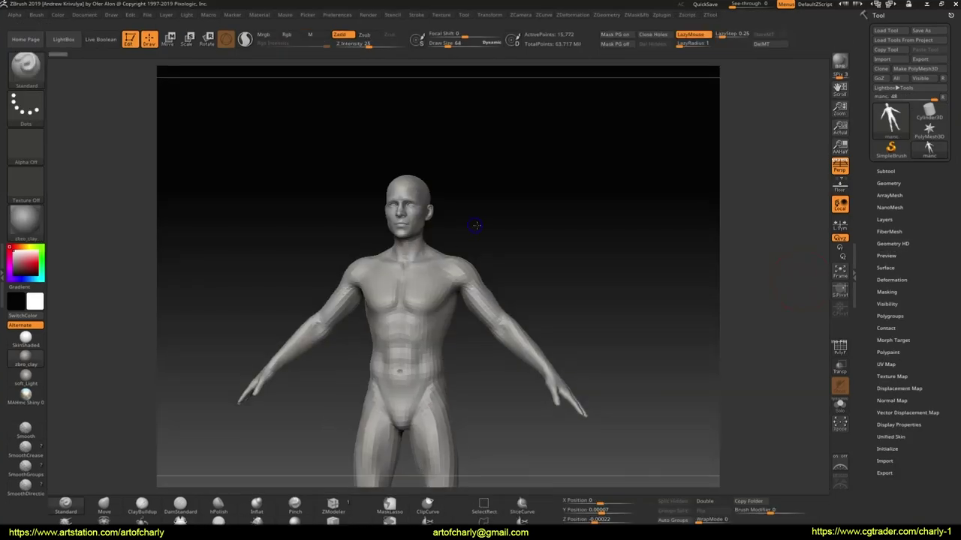
Step: Orbit to the male head's left side and step up to the top subdivision level (~997,046 points)
mouse_move(488, 223)
left_mouse_down()
mouse_move(478, 229)
mouse_move(553, 240)
mouse_move(578, 294)
mouse_move(570, 367)
mouse_move(502, 337)
mouse_move(528, 340)
mouse_move(528, 327)
left_mouse_up()
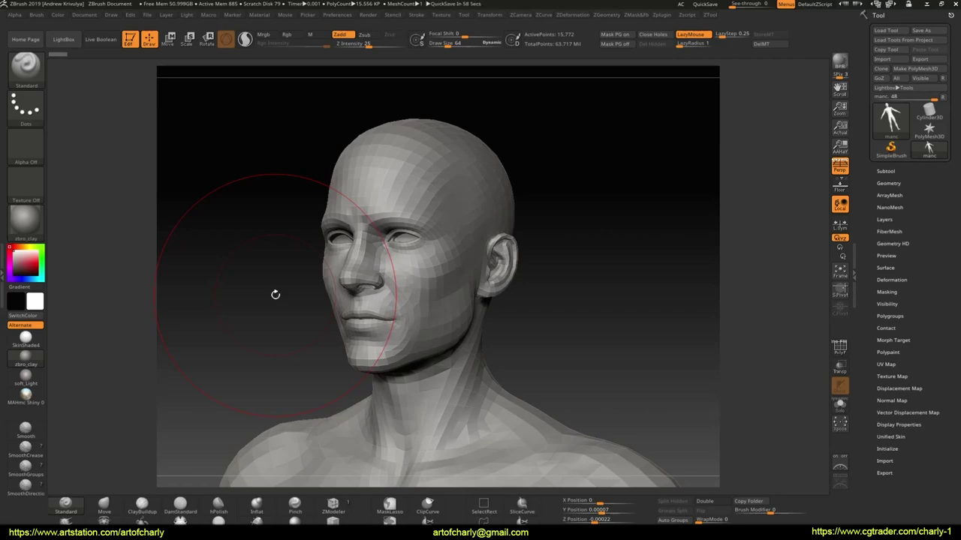
left_click_drag(280, 292, 516, 248)
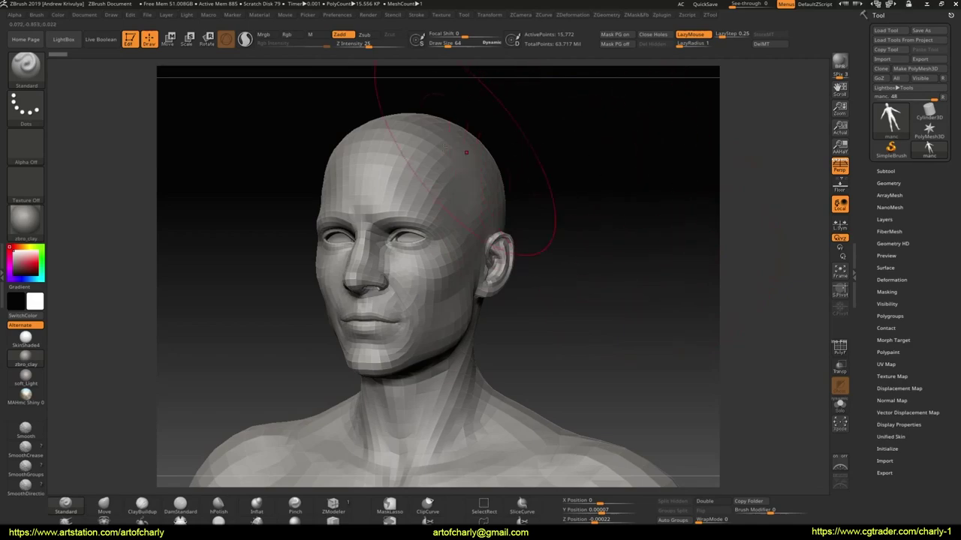
left_click_drag(643, 175, 636, 181)
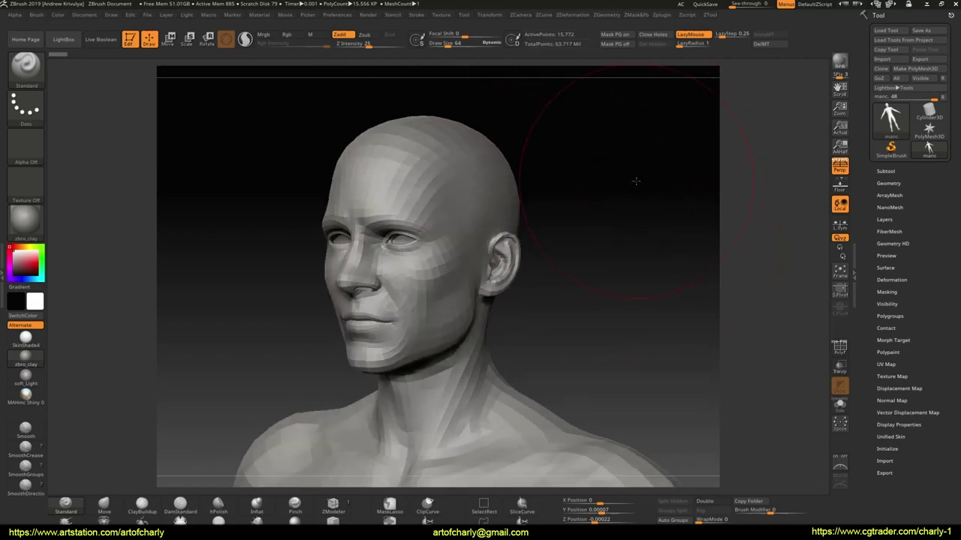
key("d")
key("d")
key("d")
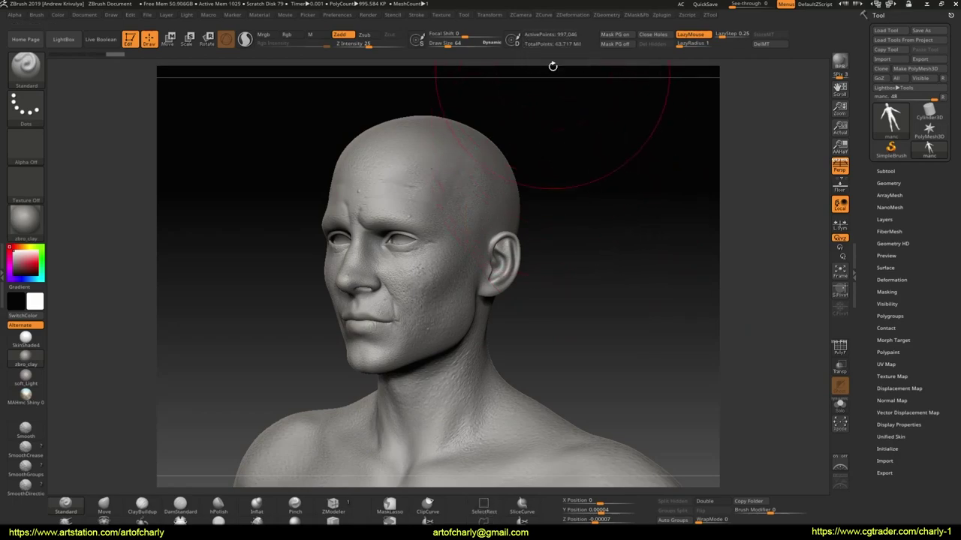
Step: Expand Geometry HD and enter Sculpt HD on the face, zooming onto the cheek beside the nose
left_click(892, 243)
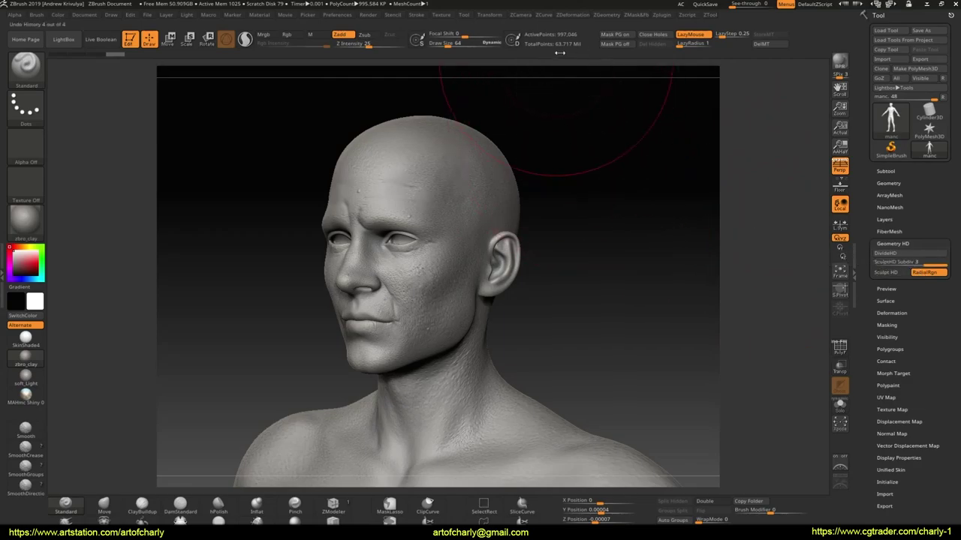
mouse_move(377, 208)
right_mouse_down("alt")
mouse_move(386, 301)
mouse_move(413, 247)
mouse_move(438, 268)
mouse_move(437, 283)
right_mouse_up("alt")
key("space")
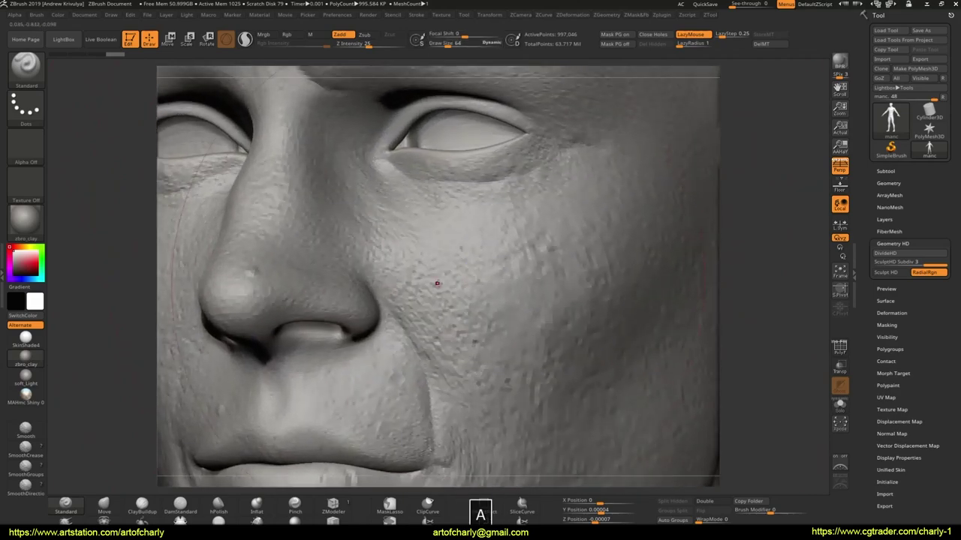
key("a")
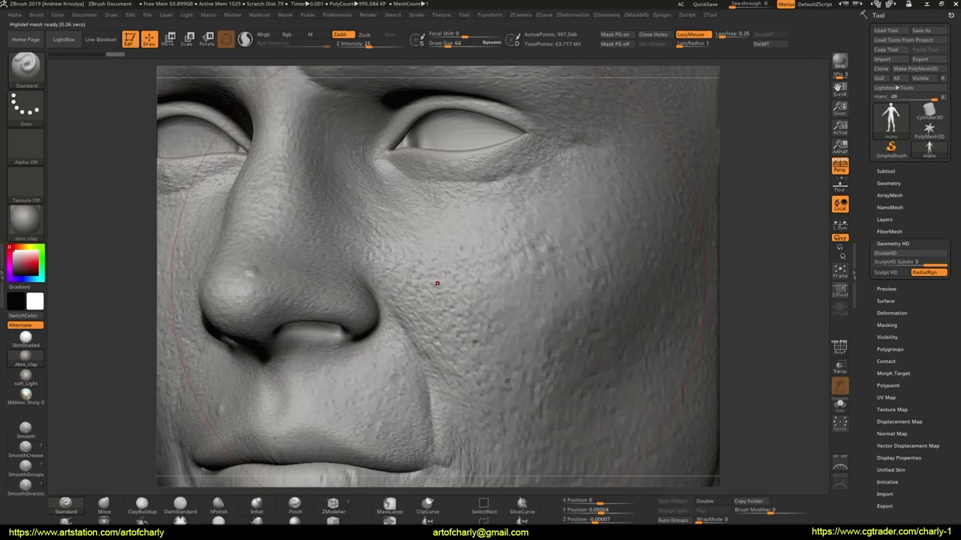
right_click_drag(466, 294, 418, 277, "alt")
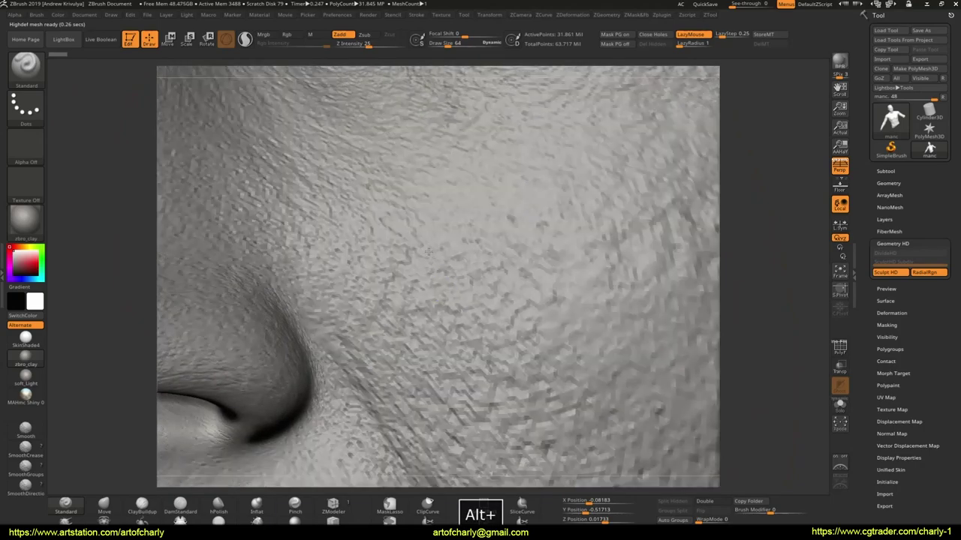
Step: Orbit and zoom around the head to inspect HD pore detail on eyes, nose, cheek and skull
right_click_drag(417, 277, 417, 194, "alt")
mouse_move(427, 259)
right_mouse_down()
mouse_move(463, 321)
mouse_move(538, 386)
right_mouse_up()
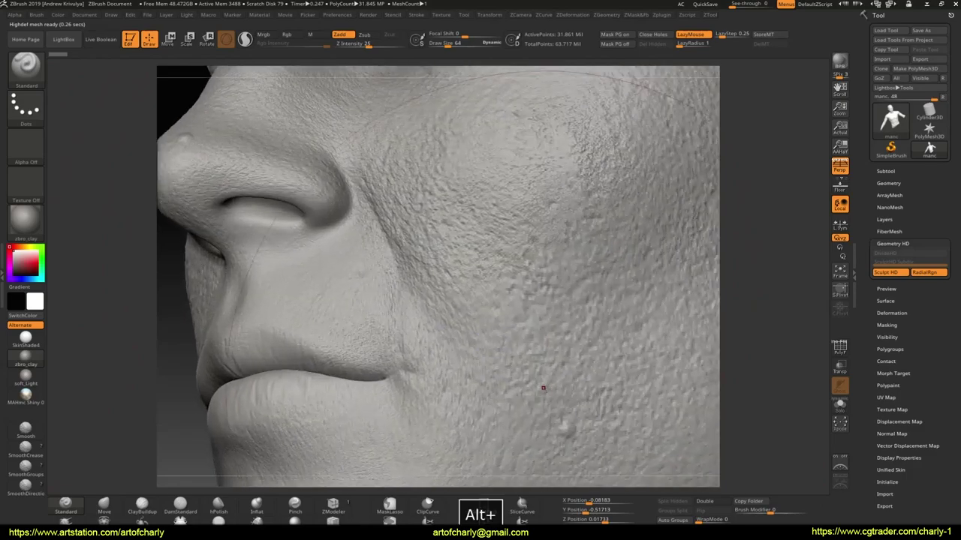
mouse_move(451, 333)
right_mouse_down()
mouse_move(450, 250)
mouse_move(465, 343)
mouse_move(443, 281)
mouse_move(423, 262)
right_mouse_up()
mouse_move(430, 230)
right_mouse_down()
mouse_move(473, 295)
mouse_move(456, 286)
mouse_move(477, 343)
right_mouse_up()
mouse_move(378, 328)
right_mouse_down("alt")
mouse_move(356, 318)
mouse_move(395, 348)
mouse_move(391, 283)
mouse_move(390, 352)
right_mouse_up("alt")
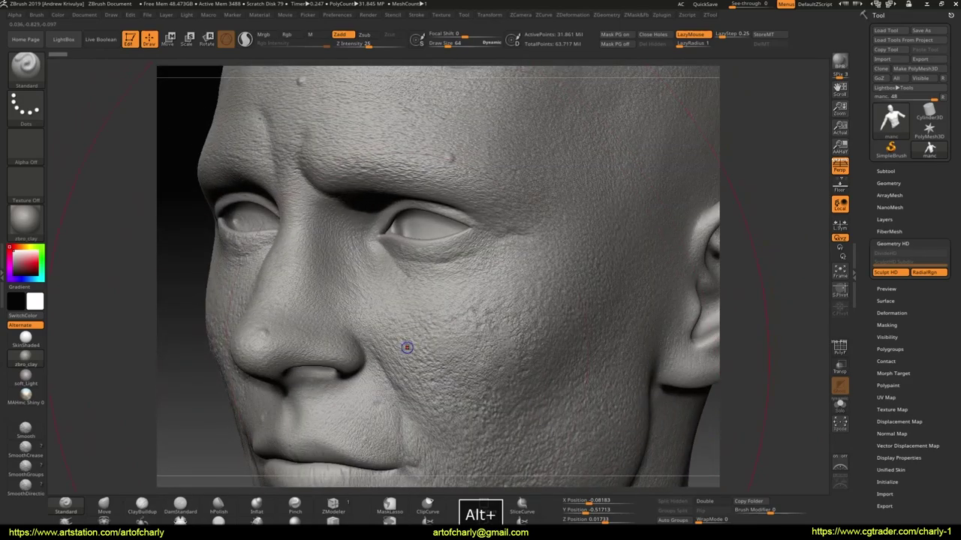
right_click_drag(377, 362, 461, 302)
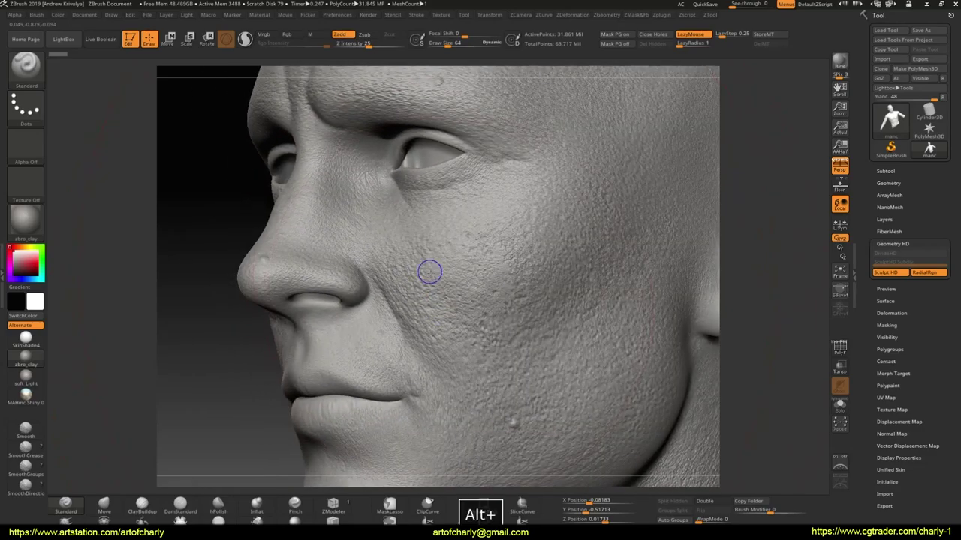
right_click_drag(429, 272, 442, 312, "alt")
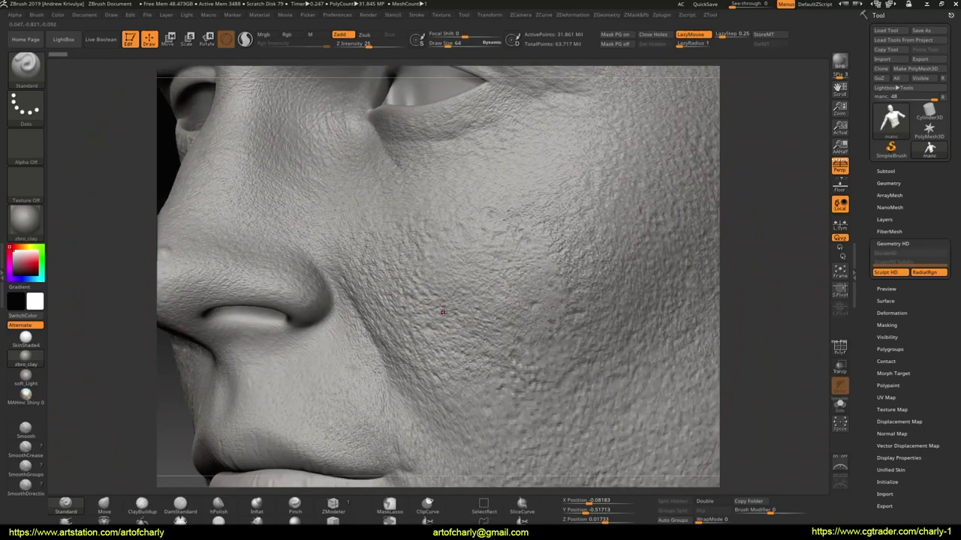
mouse_move(442, 279)
right_mouse_down("alt")
mouse_move(399, 276)
mouse_move(442, 287)
mouse_move(408, 279)
mouse_move(376, 287)
mouse_move(403, 274)
right_mouse_up("alt")
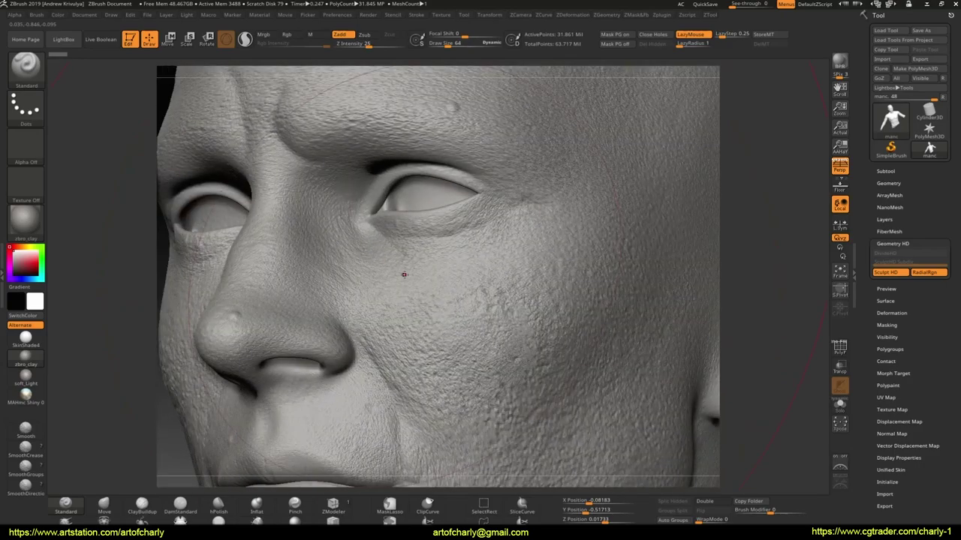
right_click_drag(428, 301, 406, 314, "alt")
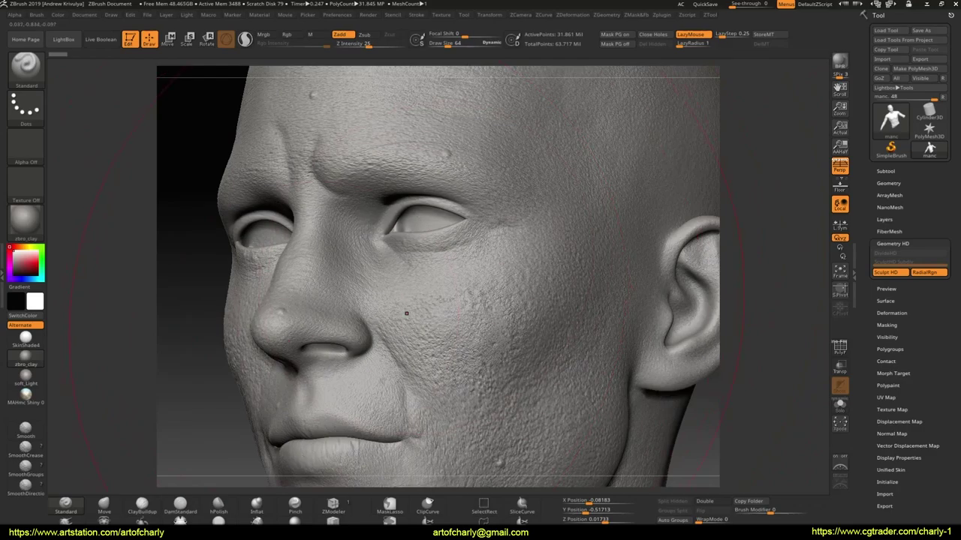
mouse_move(463, 259)
right_mouse_down("alt")
mouse_move(365, 318)
mouse_move(378, 280)
mouse_move(395, 288)
right_mouse_up("alt")
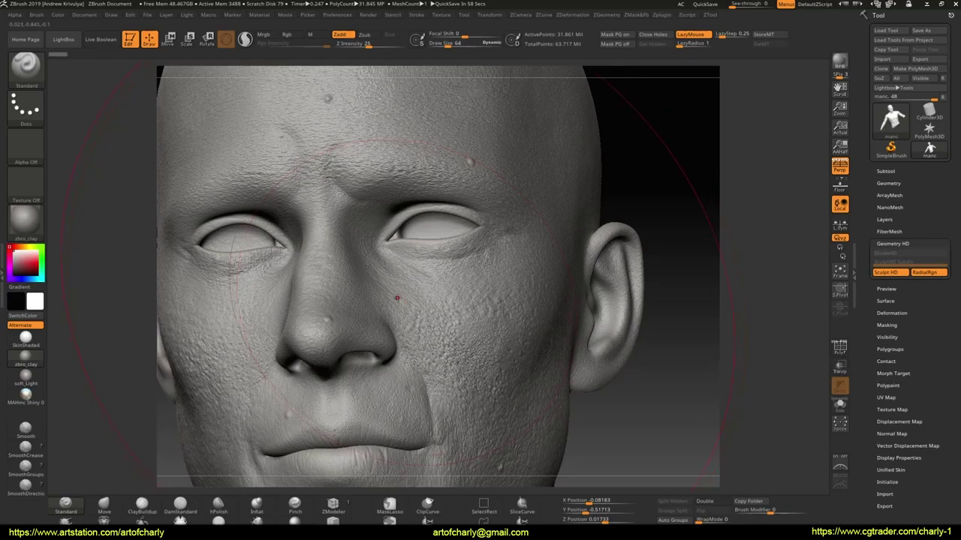
mouse_move(420, 288)
right_mouse_down("alt")
mouse_move(385, 255)
mouse_move(411, 294)
mouse_move(375, 279)
right_mouse_up("alt")
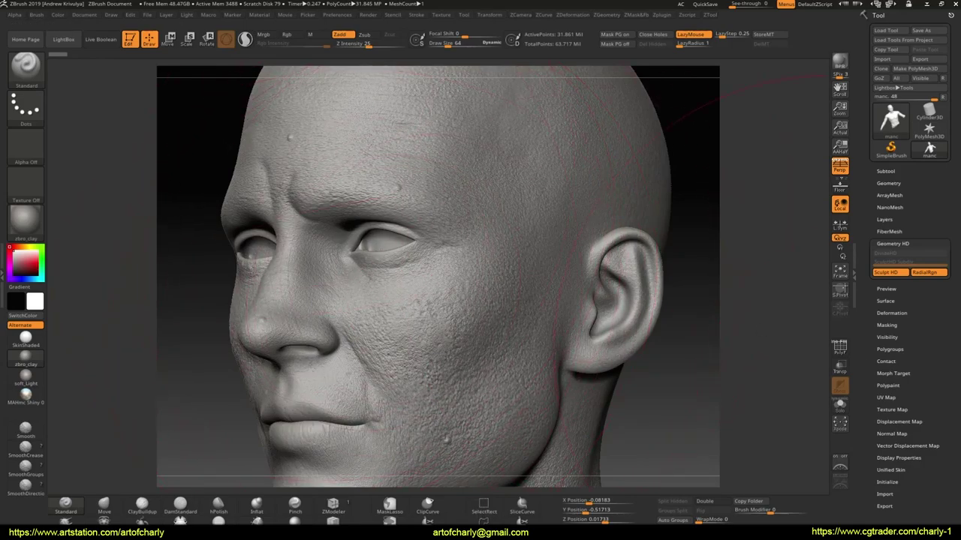
mouse_move(511, 278)
left_mouse_down()
mouse_move(438, 272)
mouse_move(453, 300)
left_mouse_up()
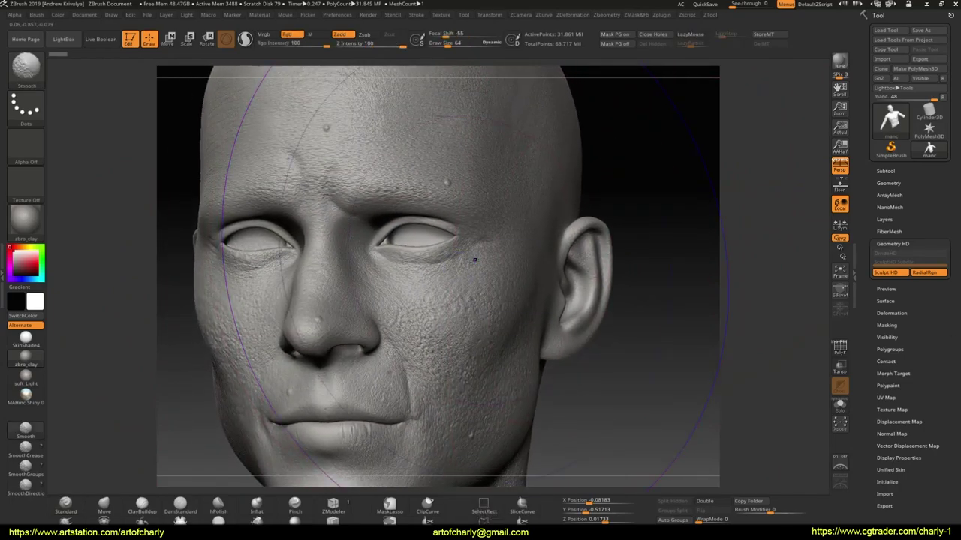
Step: Step down two subdivision levels and smooth the forehead and lower face
key("shift+d")
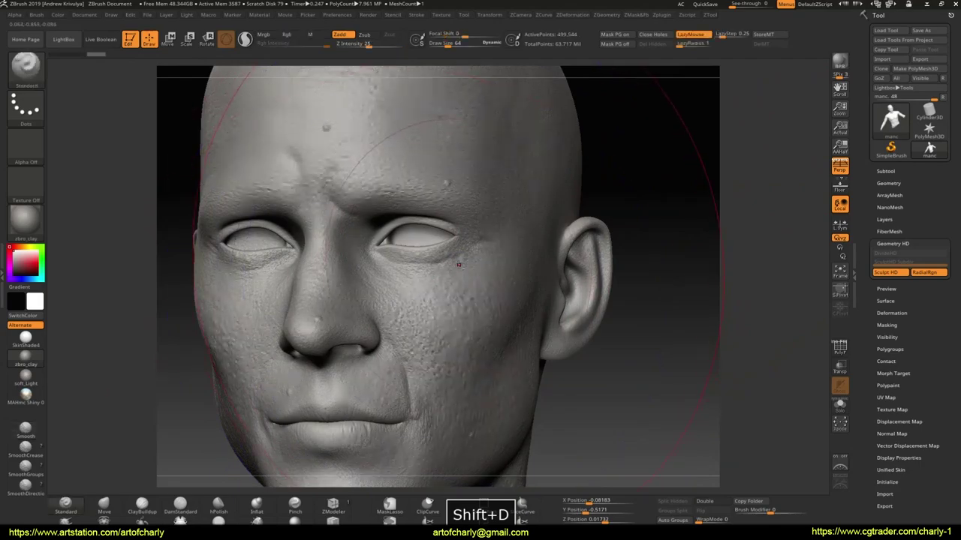
left_click_drag(453, 300, 493, 358)
key("shift+d")
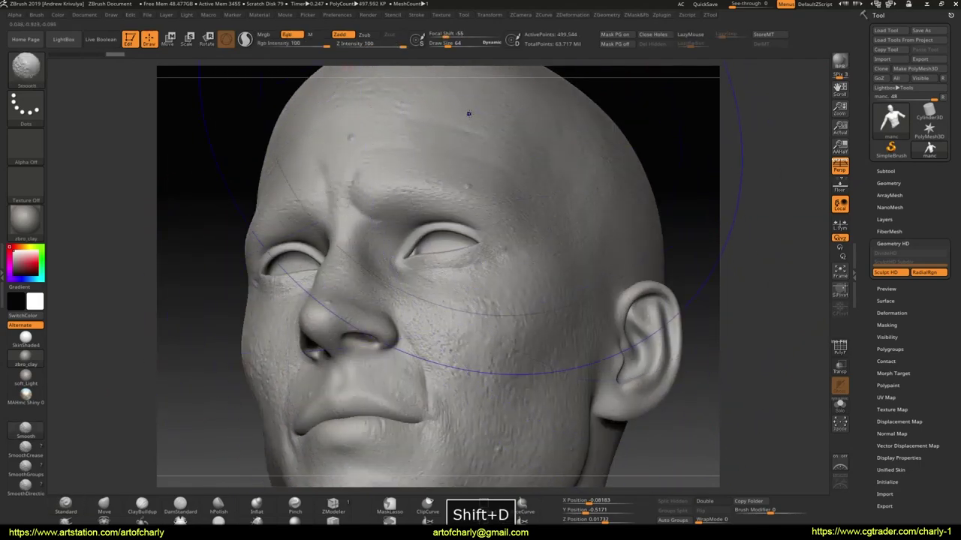
left_click_drag(542, 158, 300, 169)
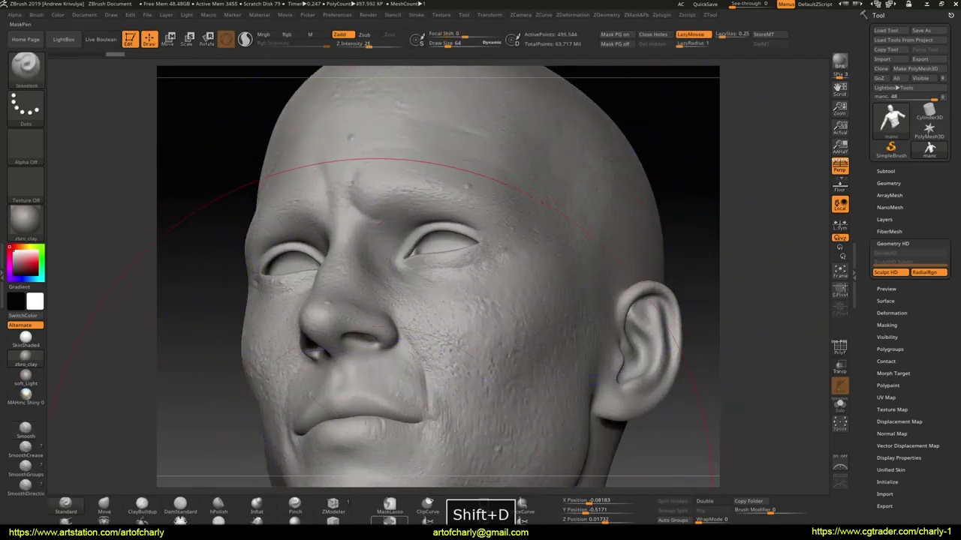
left_click_drag(604, 297, 420, 376, "shift")
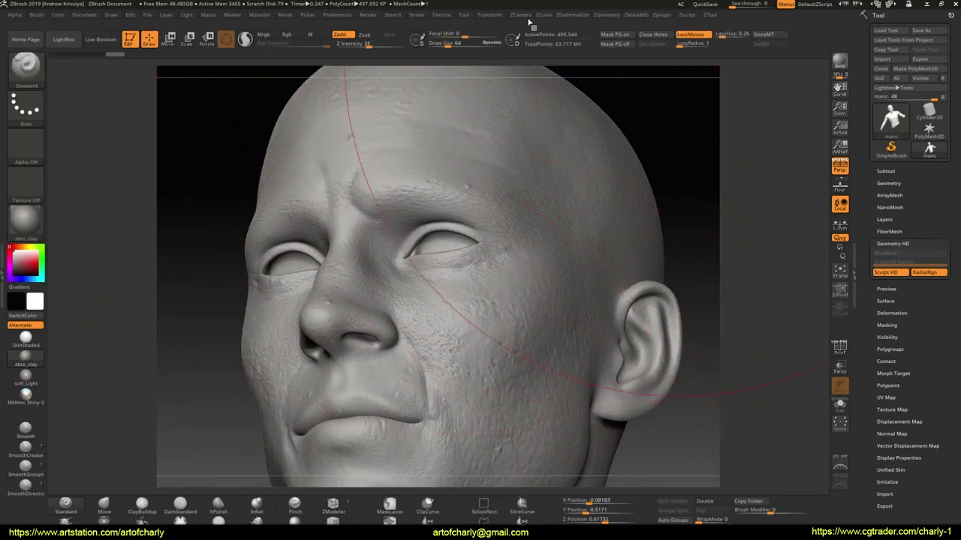
Step: Dock the Zplugin palette and switch Multi Map Exporter from Normal to Displacement map
left_click(655, 17)
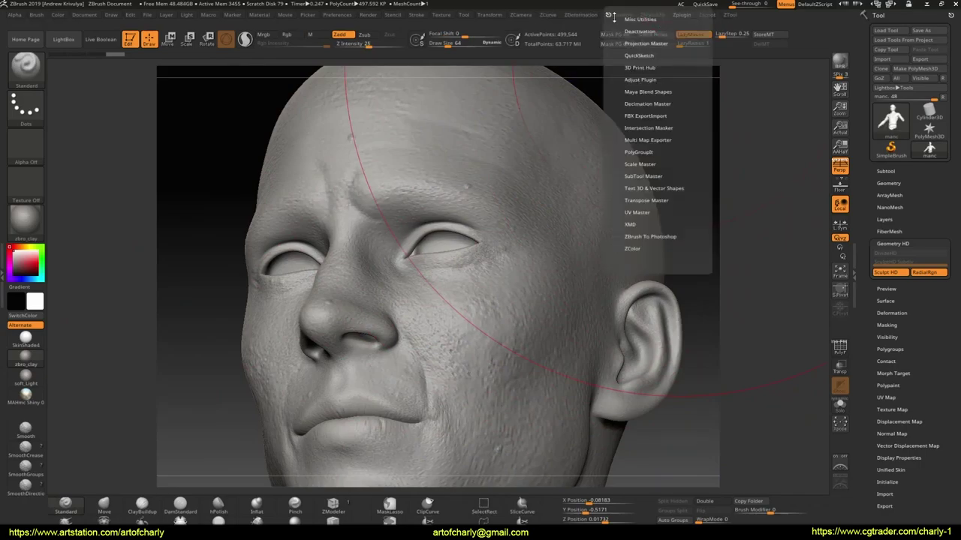
left_click_drag(609, 15, 15, 30)
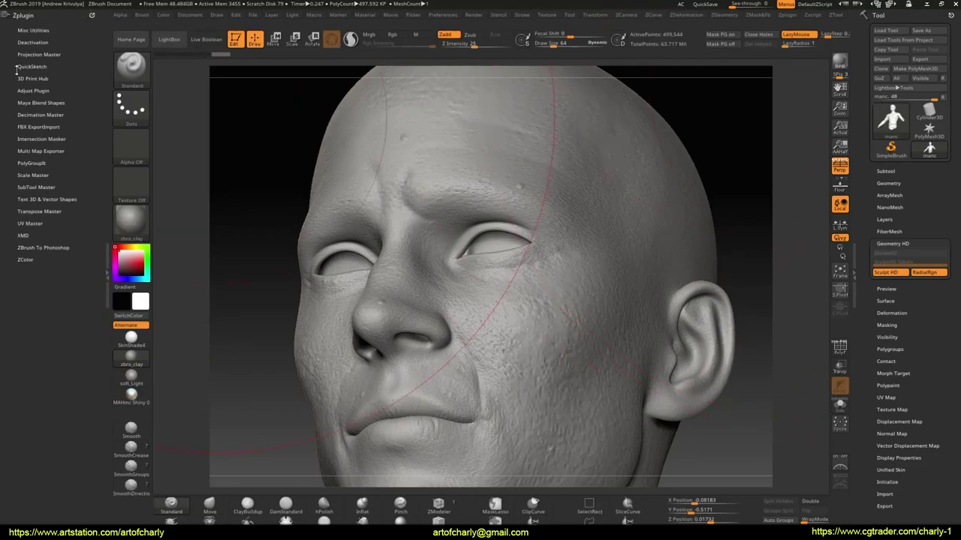
left_click(36, 152)
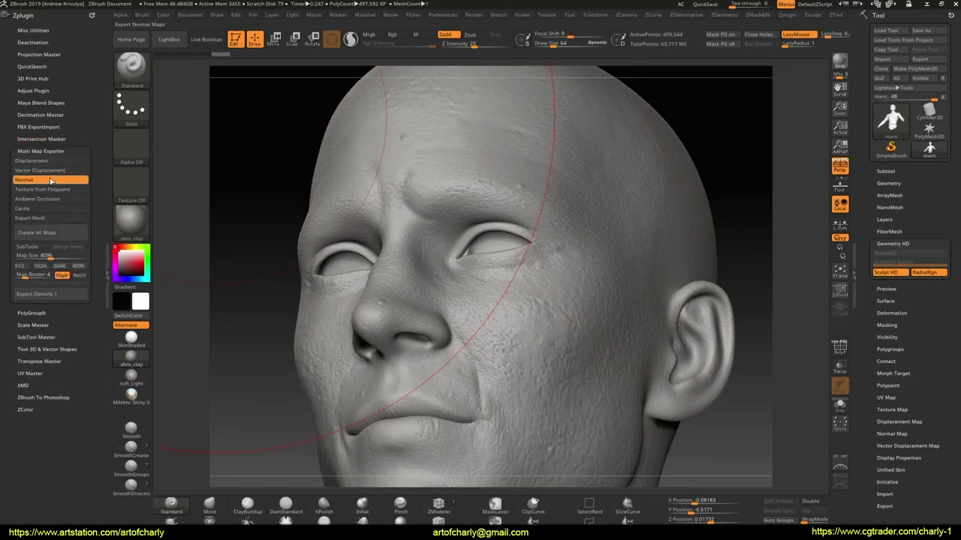
left_click(42, 181)
left_click(37, 160)
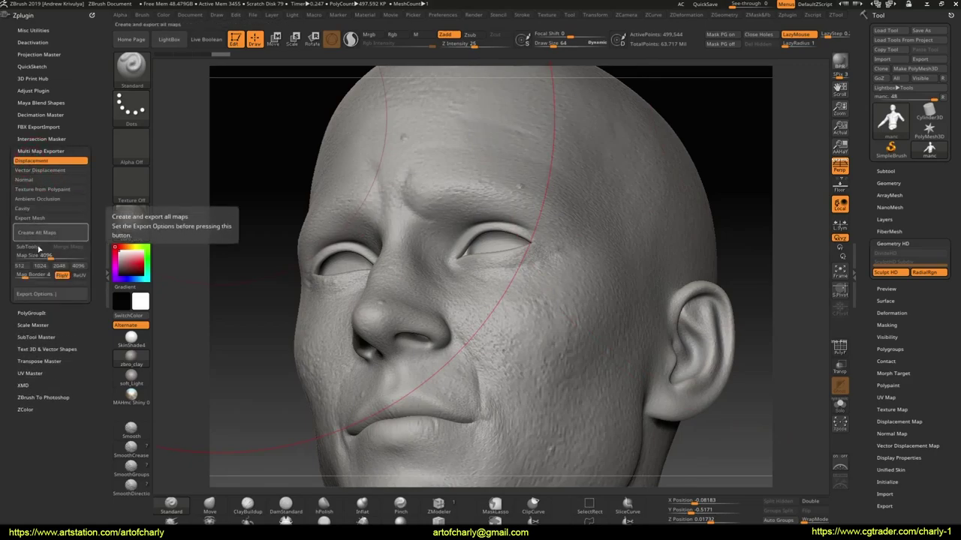
Step: Set the displacement export options to 32-bit EXR from subdivision level 1
left_click(38, 293)
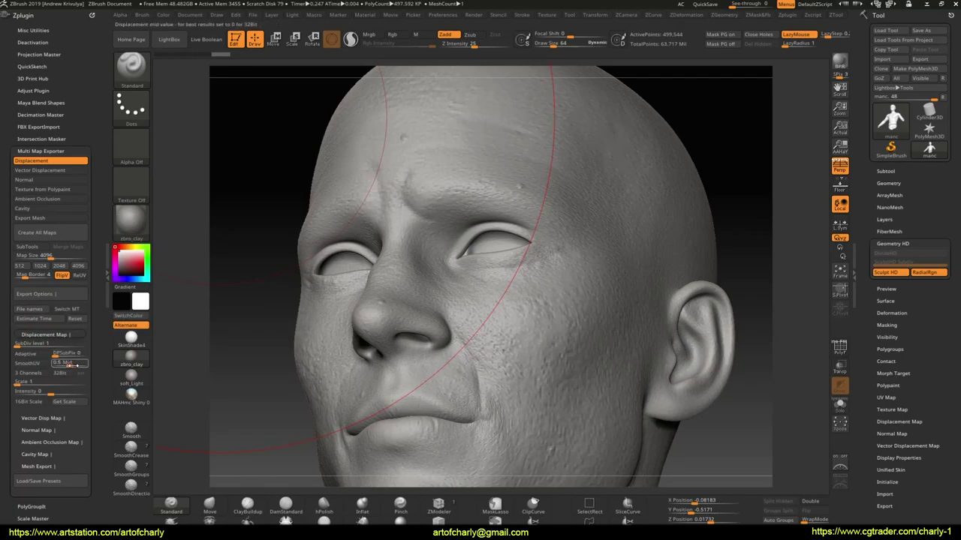
left_click(59, 372)
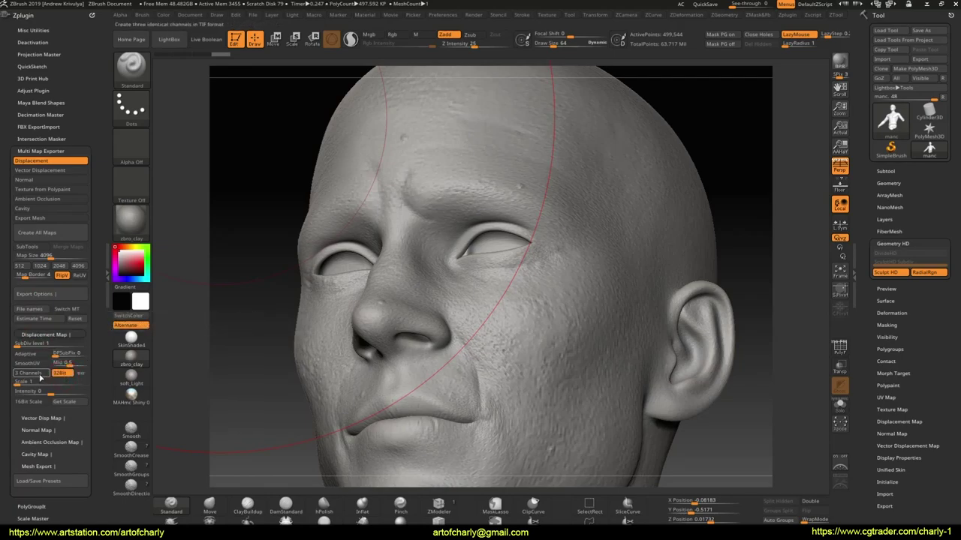
left_click(81, 373)
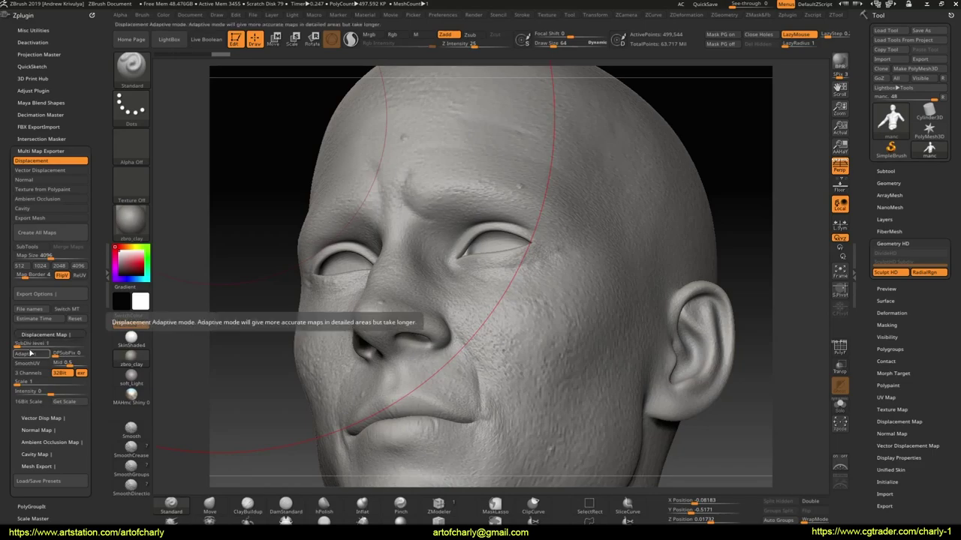
left_click_drag(24, 344, 31, 347)
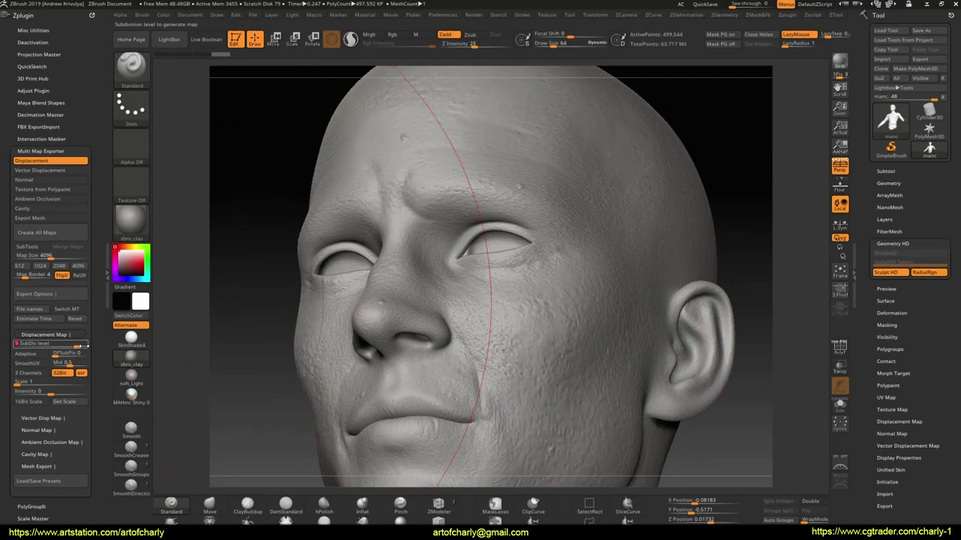
left_click_drag(75, 344, 65, 343)
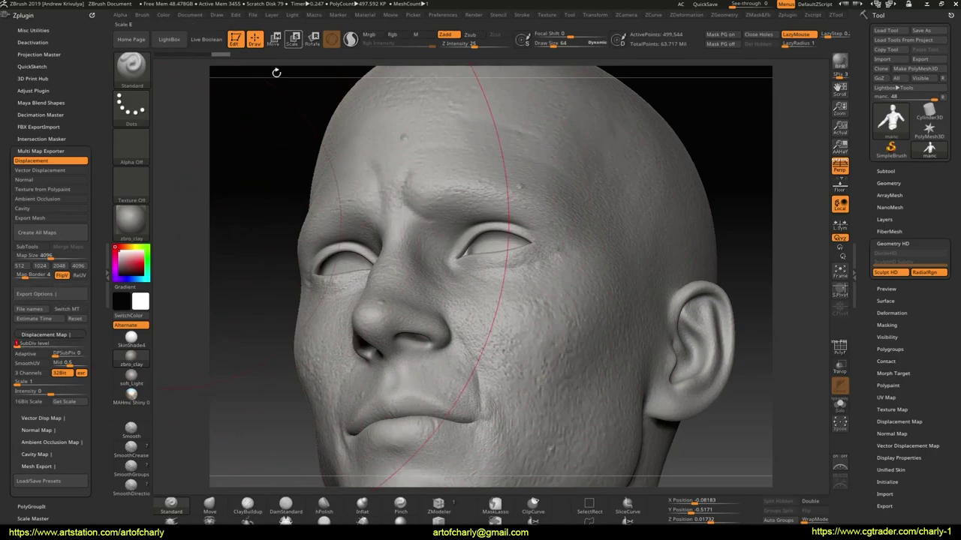
mouse_move(285, 150)
left_mouse_down()
mouse_move(266, 150)
mouse_move(176, 205)
left_mouse_up()
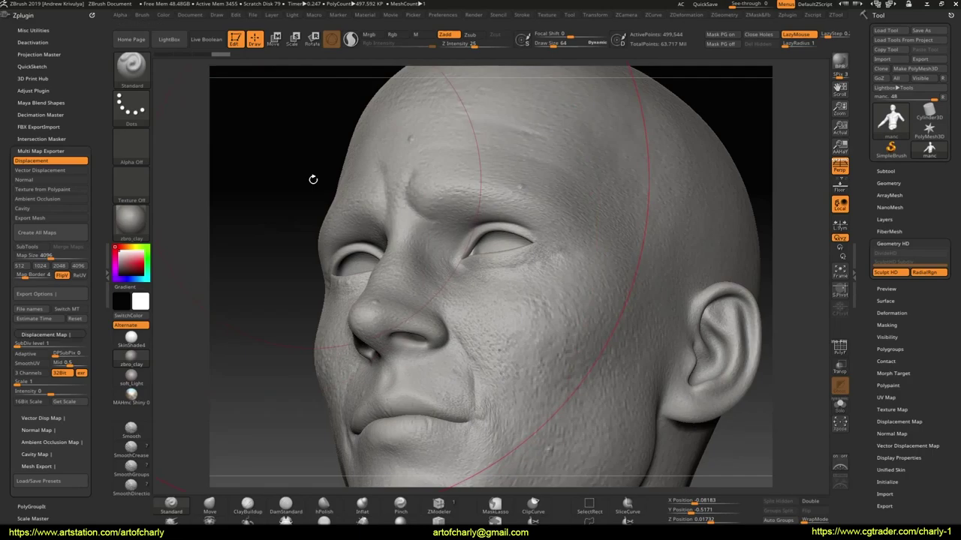
left_click_drag(285, 276, 356, 293)
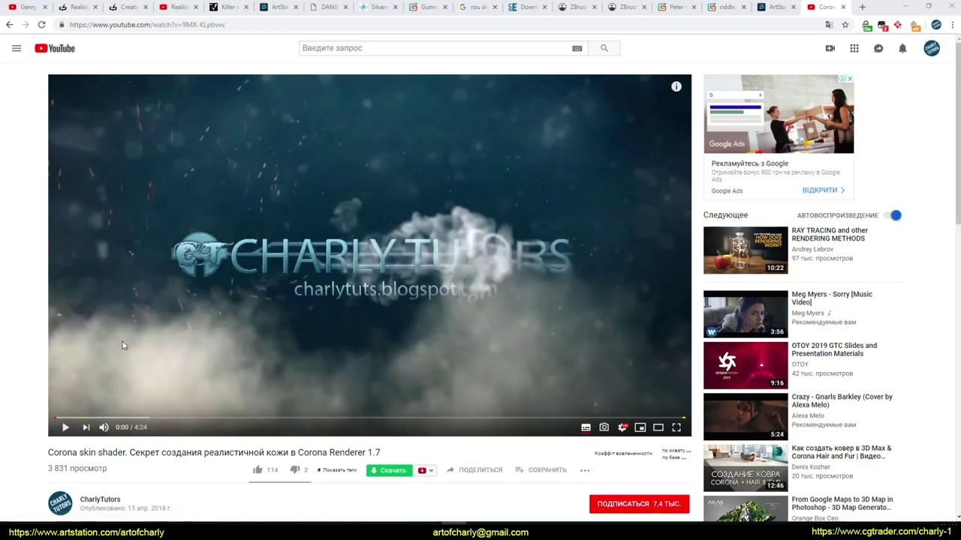
Step: Select the Corona skin shader video's full URL in the address bar
left_click_drag(225, 24, 88, 24)
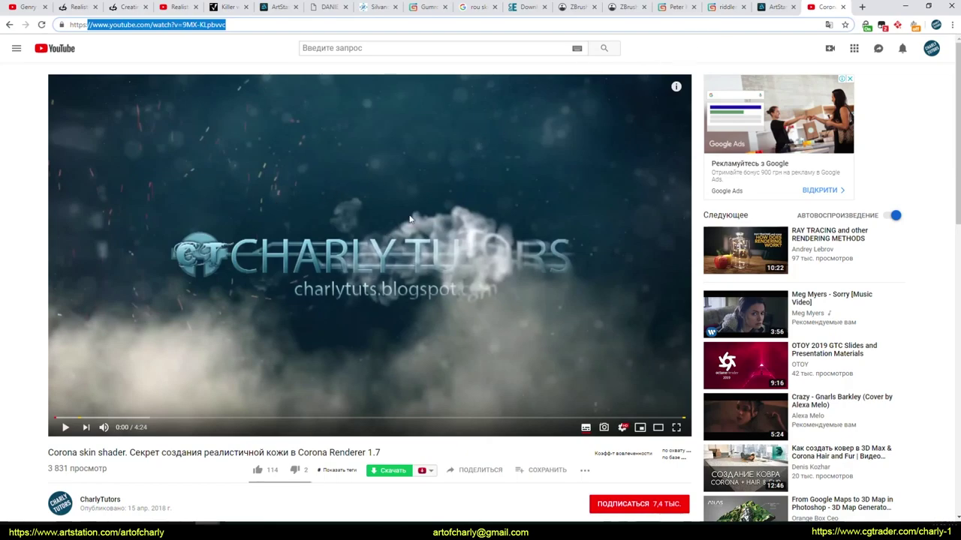
Step: Switch to the ArtStation page and scroll through the Ornatrix Camilla Hairstyle 2 renders
left_click(775, 7)
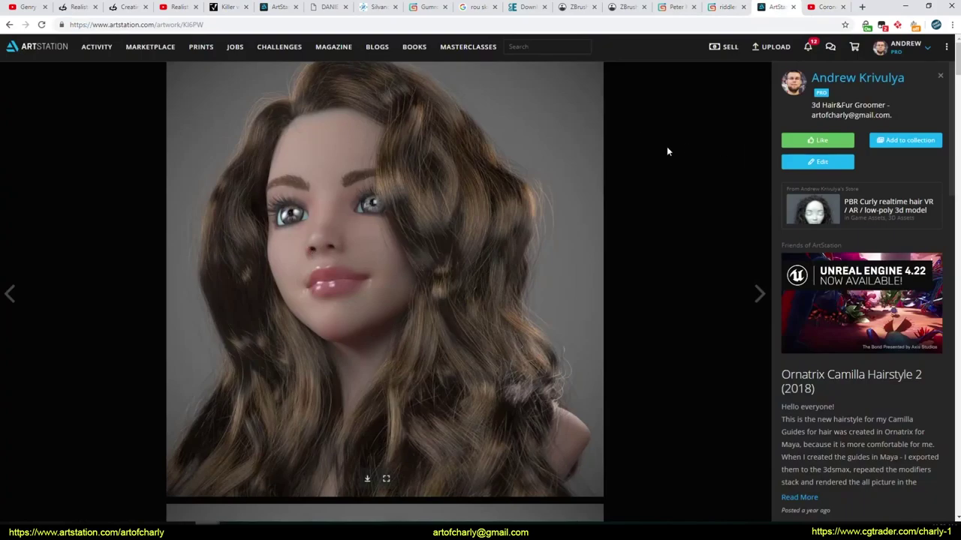
scroll(292, 295, "down", 5)
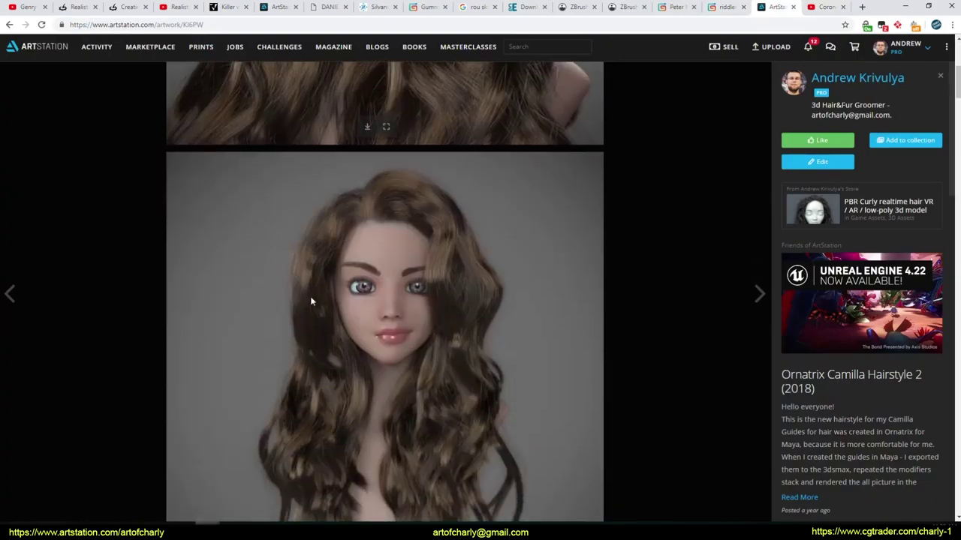
scroll(429, 295, "down", 1)
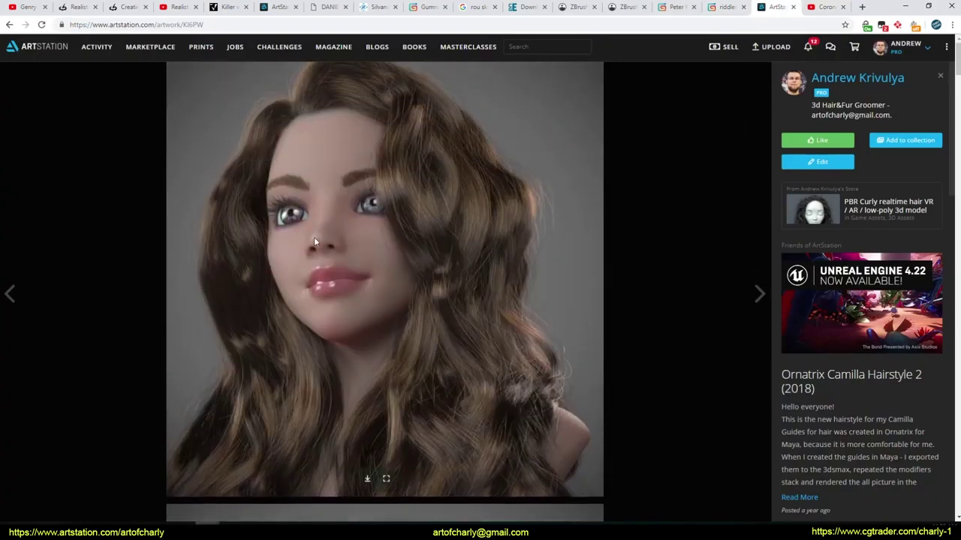
scroll(323, 257, "down", 4)
scroll(321, 331, "down", 4)
scroll(322, 331, "down", 4)
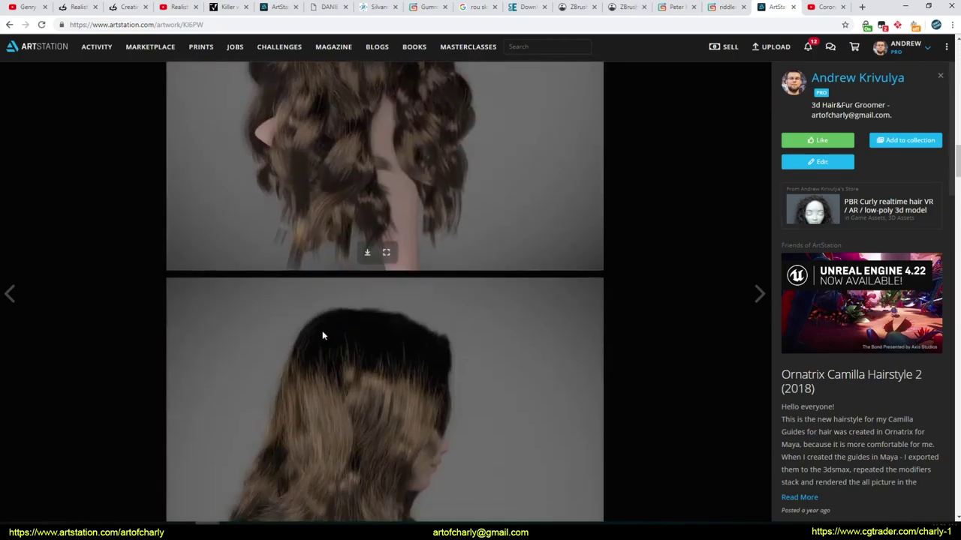
scroll(321, 337, "down", 3)
scroll(321, 339, "down", 3)
scroll(317, 337, "down", 5)
scroll(388, 304, "down", 5)
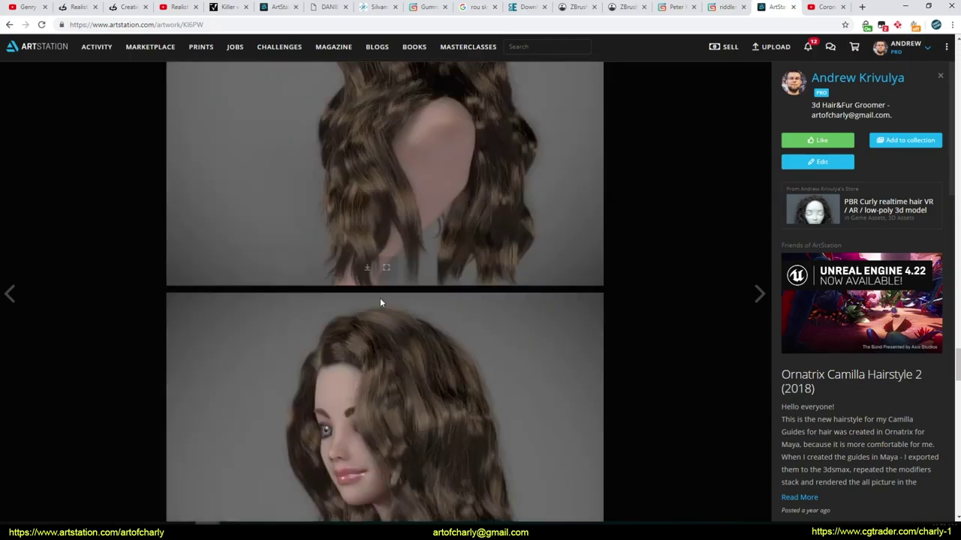
scroll(380, 298, "down", 3)
scroll(375, 296, "down", 6)
scroll(376, 241, "up", 3)
scroll(372, 222, "up", 2)
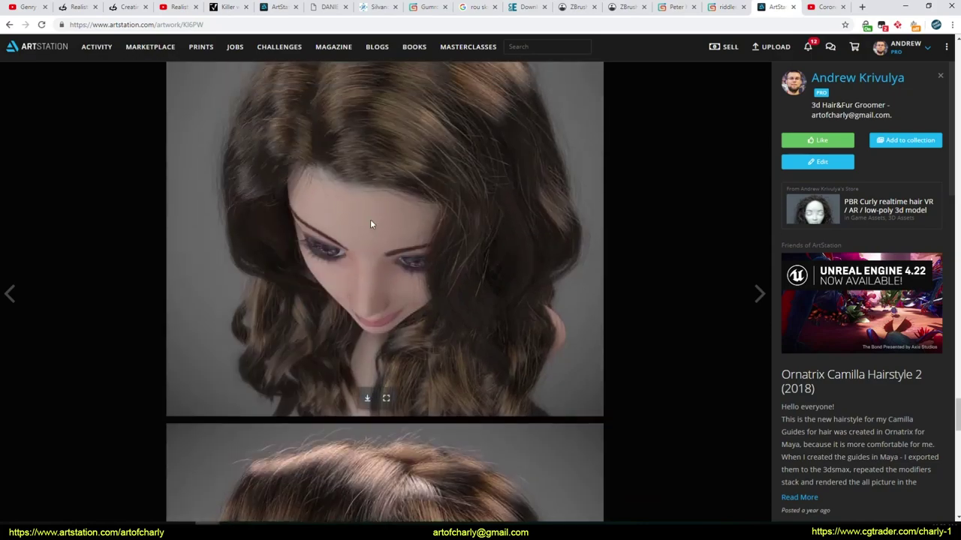
scroll(368, 285, "down", 4)
scroll(356, 316, "up", 4)
scroll(355, 316, "down", 1)
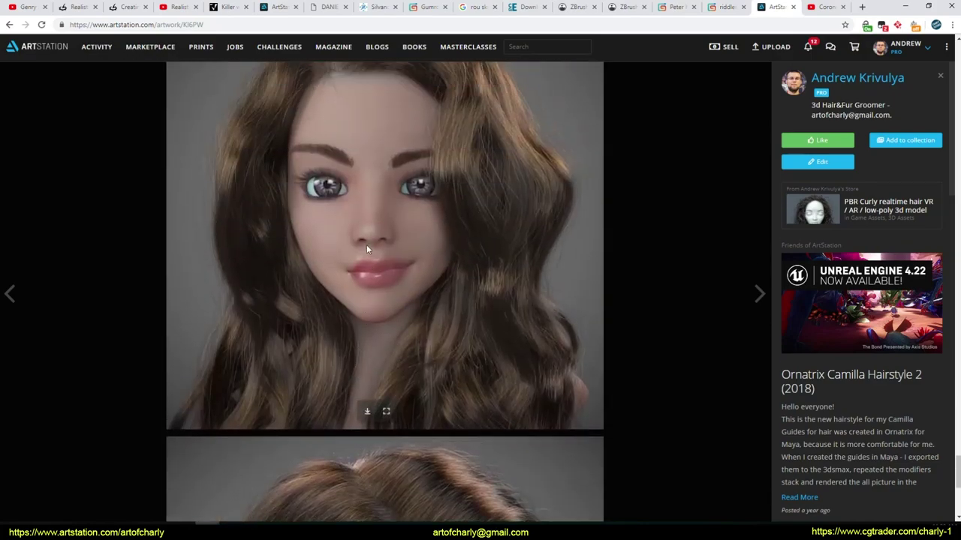
scroll(354, 255, "down", 5)
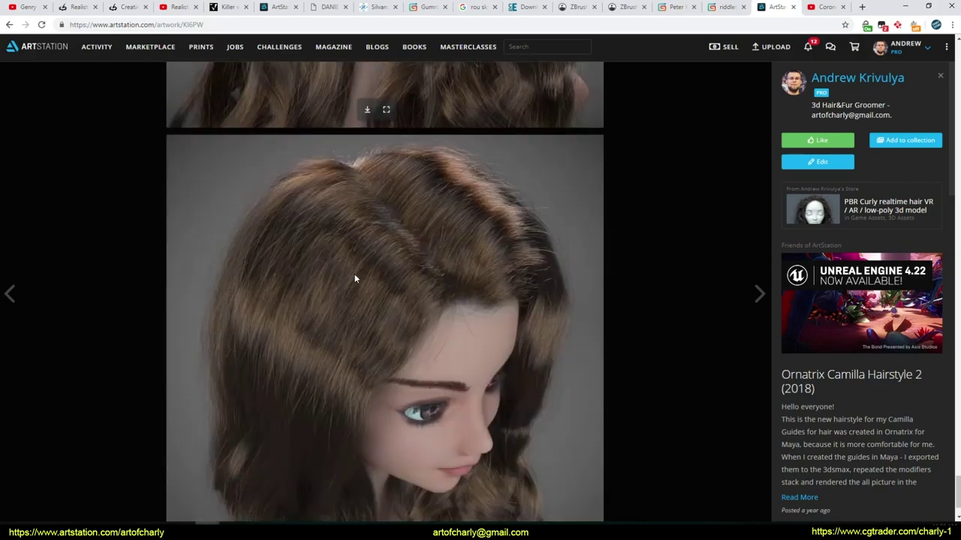
scroll(660, 150, "down", 5)
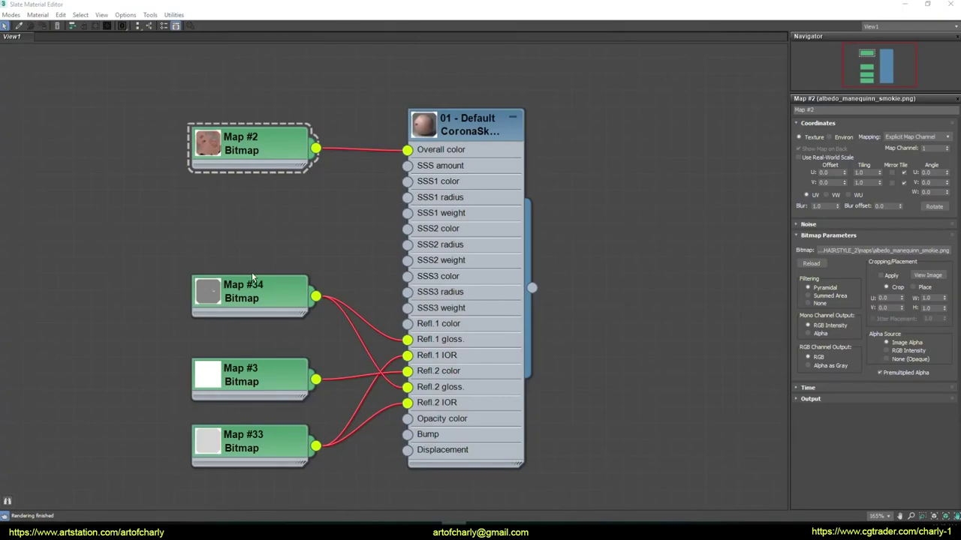
Step: Select the CoronaSkin material and position Map #2 beside its Overall color input
left_click(477, 138)
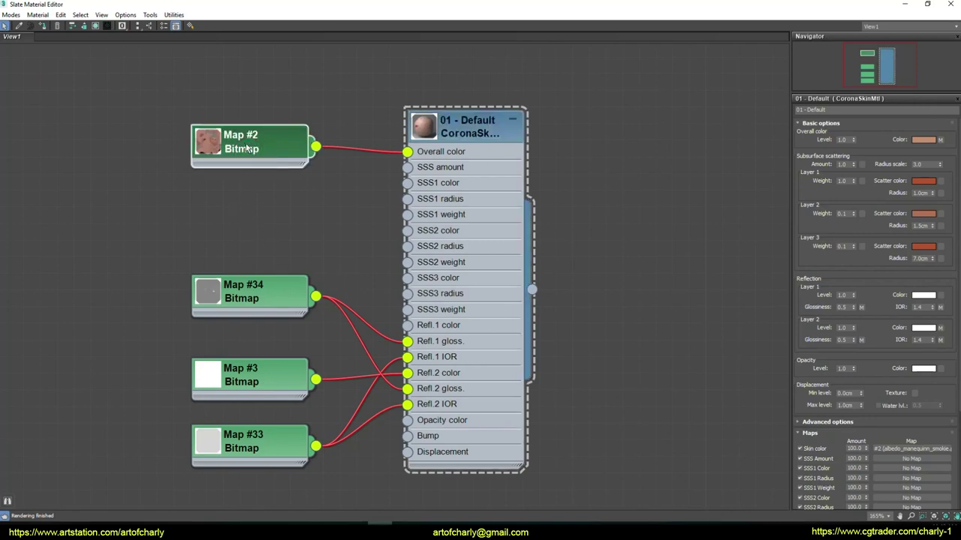
left_click_drag(194, 150, 160, 166)
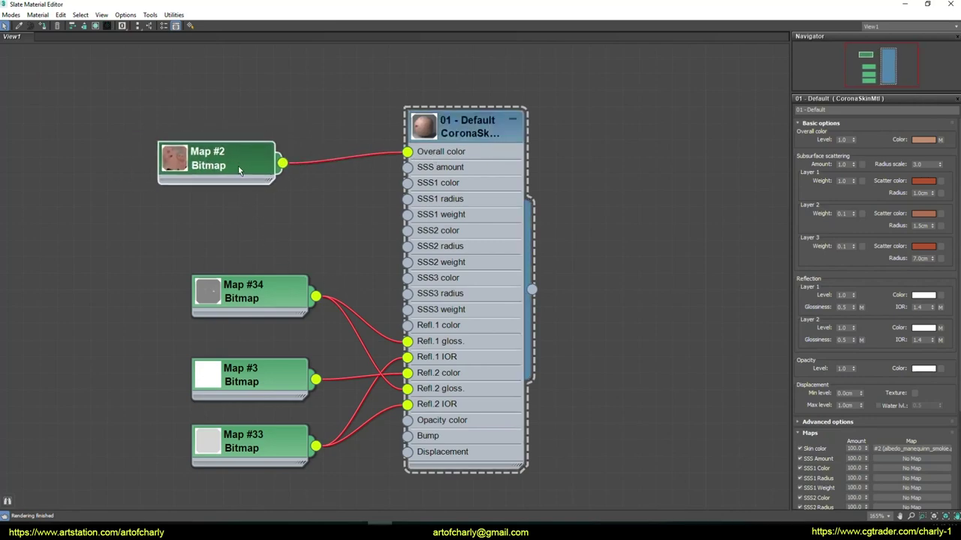
left_click_drag(238, 166, 271, 150)
Step: Preview the Map #34 texture and reposition its node
left_click_drag(254, 306, 254, 321)
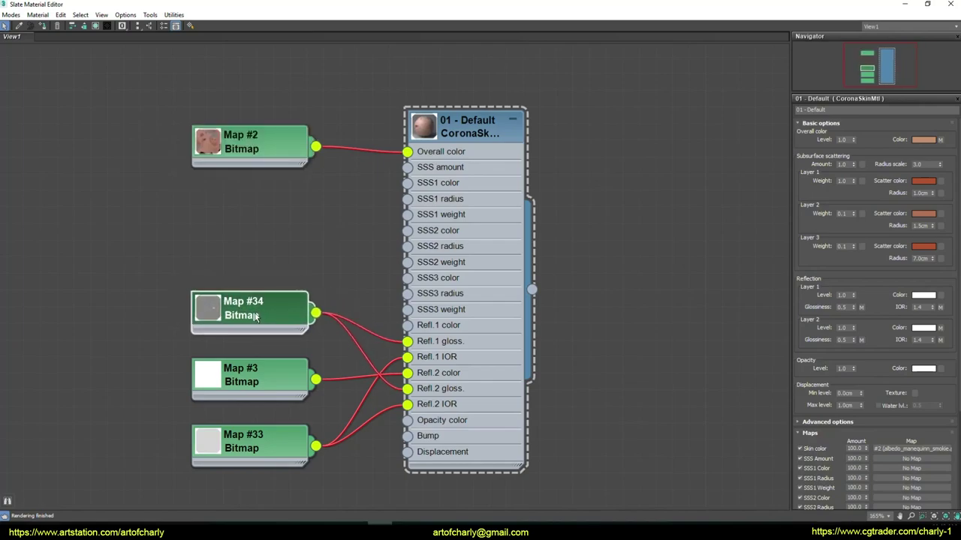
double_click(208, 313)
scroll(244, 388, "up", 2)
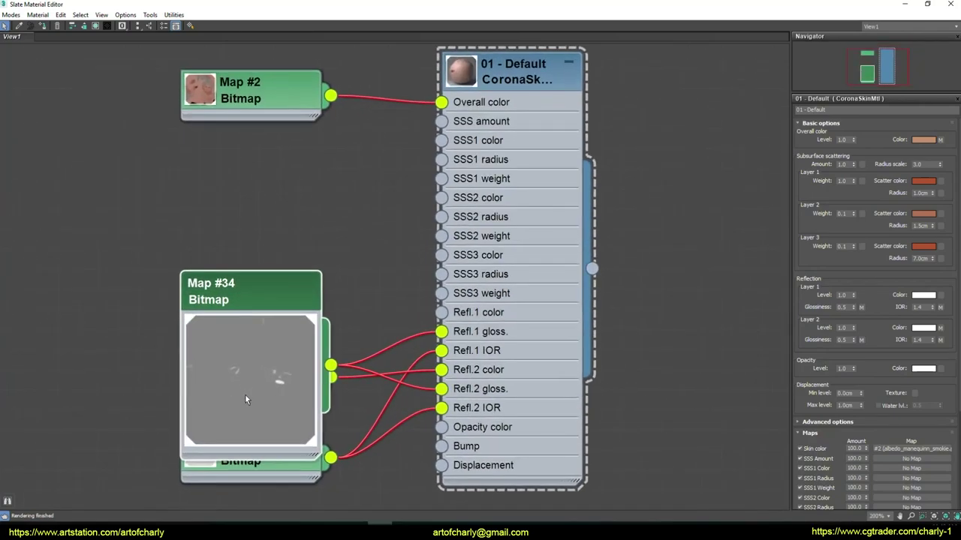
left_click_drag(255, 302, 253, 204)
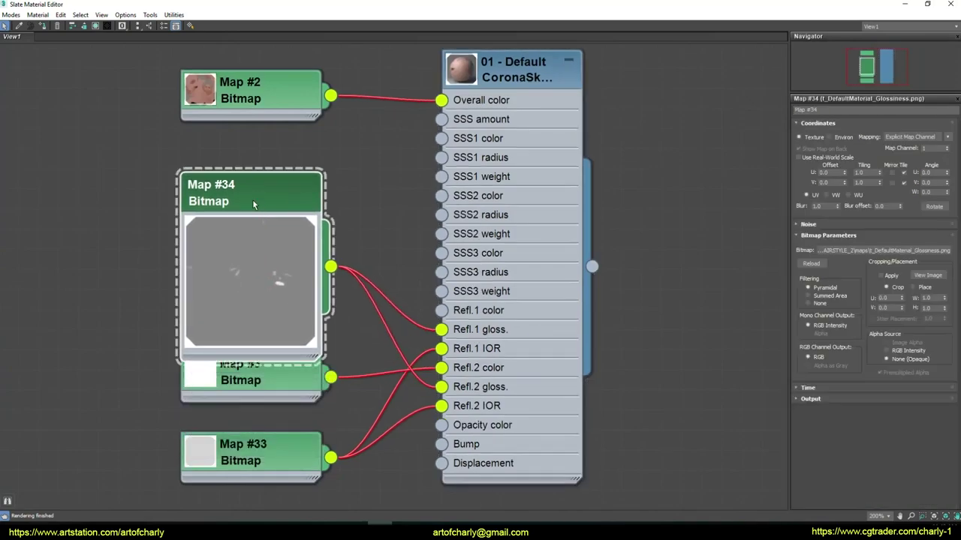
double_click(235, 222)
left_click_drag(267, 201, 268, 238)
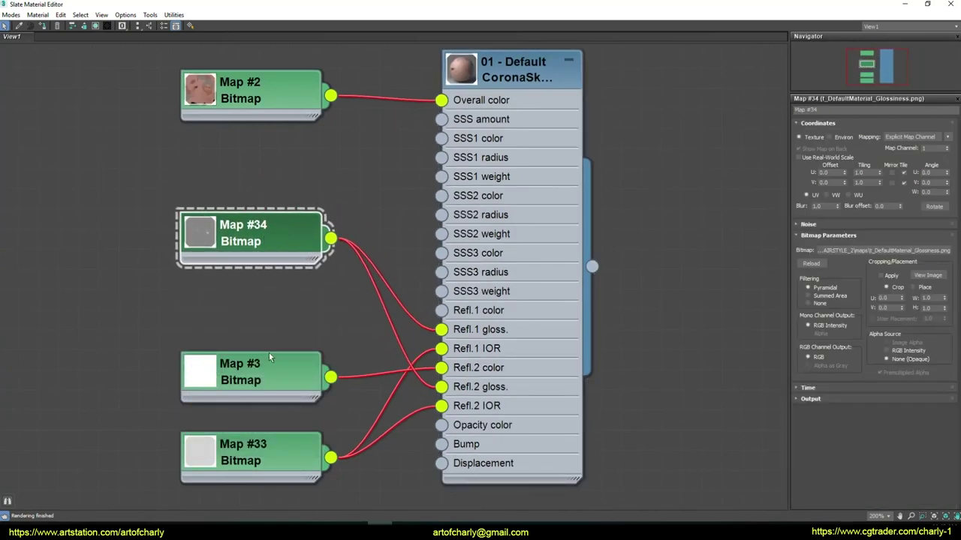
Step: Preview Map #3's texture, place it below Map #34, and select Map #33
left_click(269, 379)
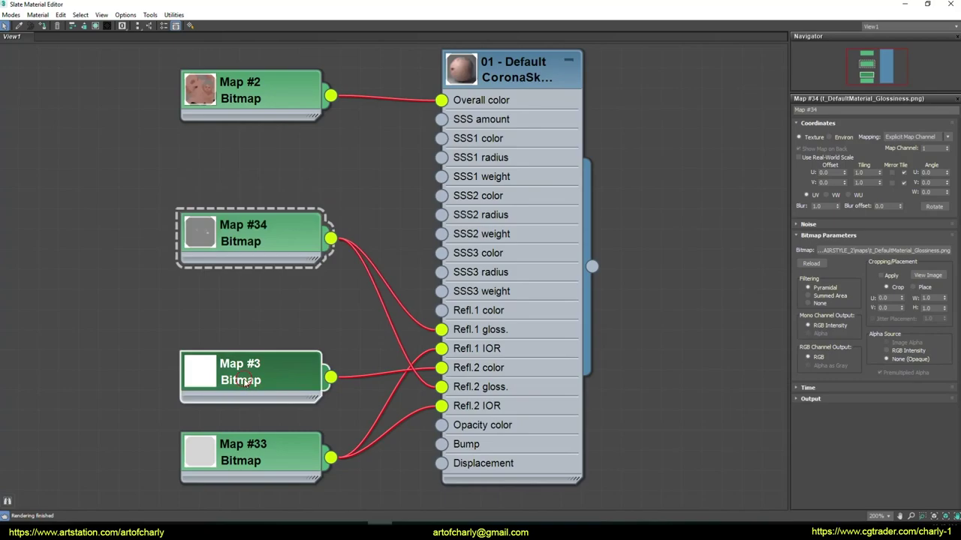
left_click(265, 380)
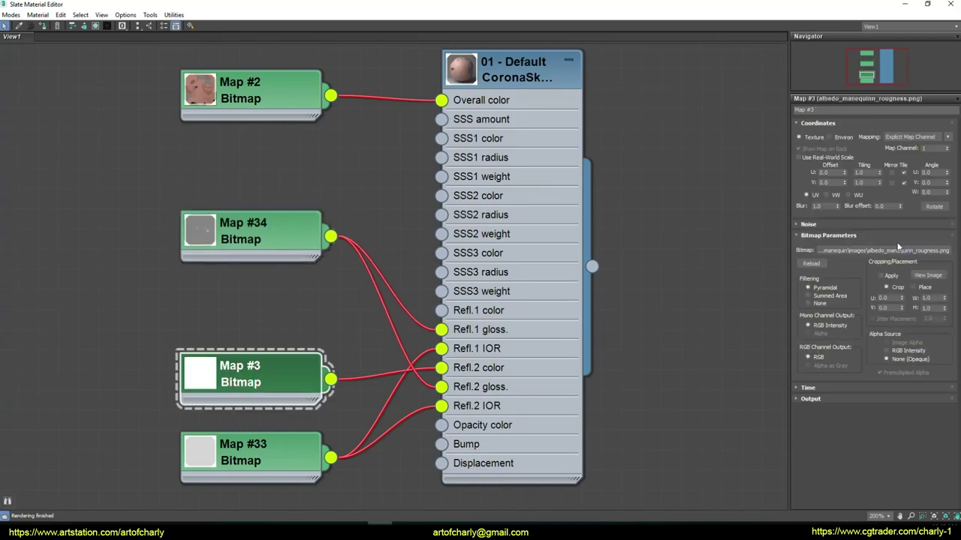
double_click(202, 381)
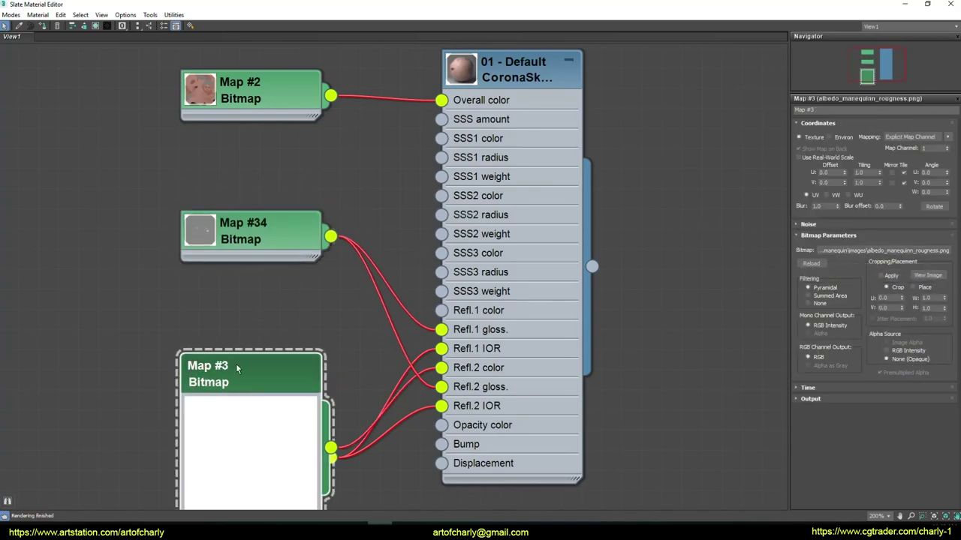
mouse_move(237, 368)
left_mouse_down()
mouse_move(240, 288)
mouse_move(236, 319)
left_mouse_up()
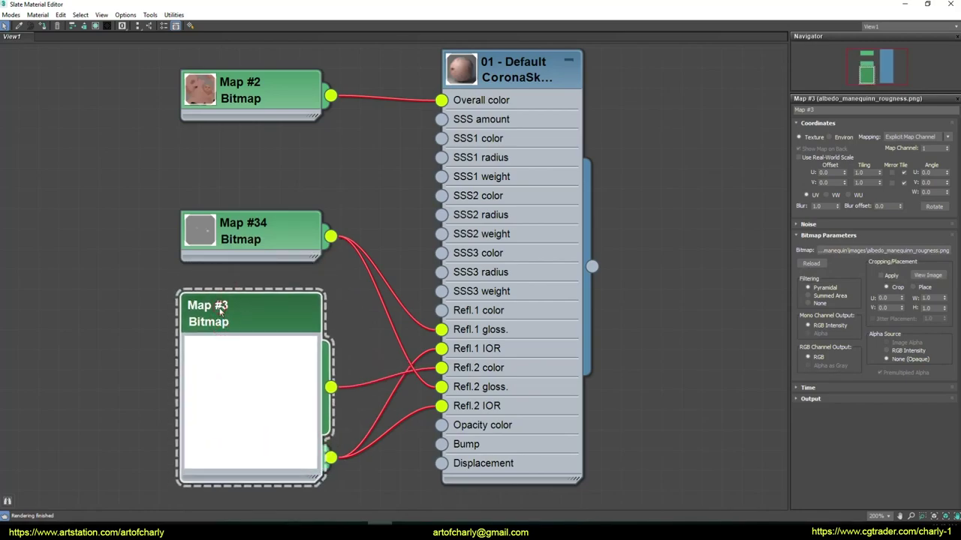
double_click(235, 383)
left_click_drag(238, 319, 240, 341)
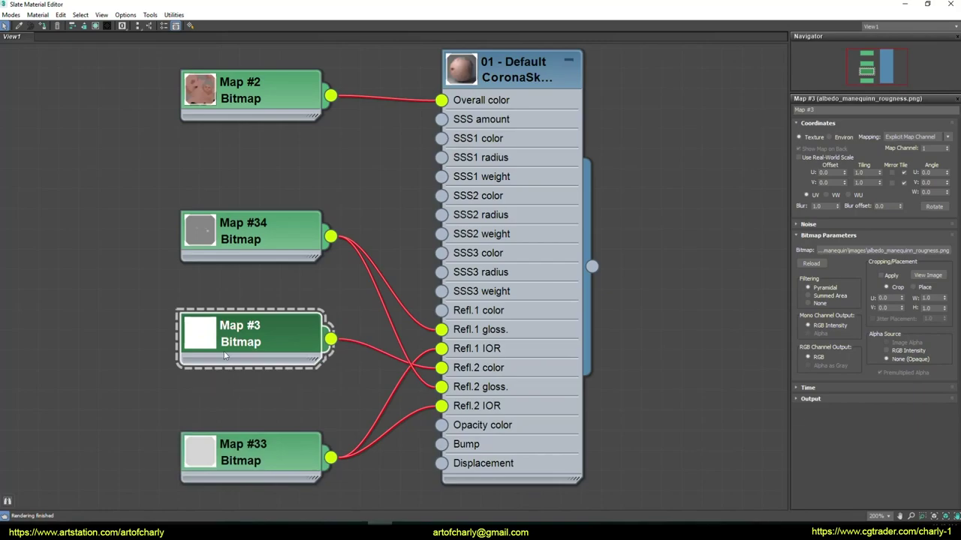
left_click(253, 451)
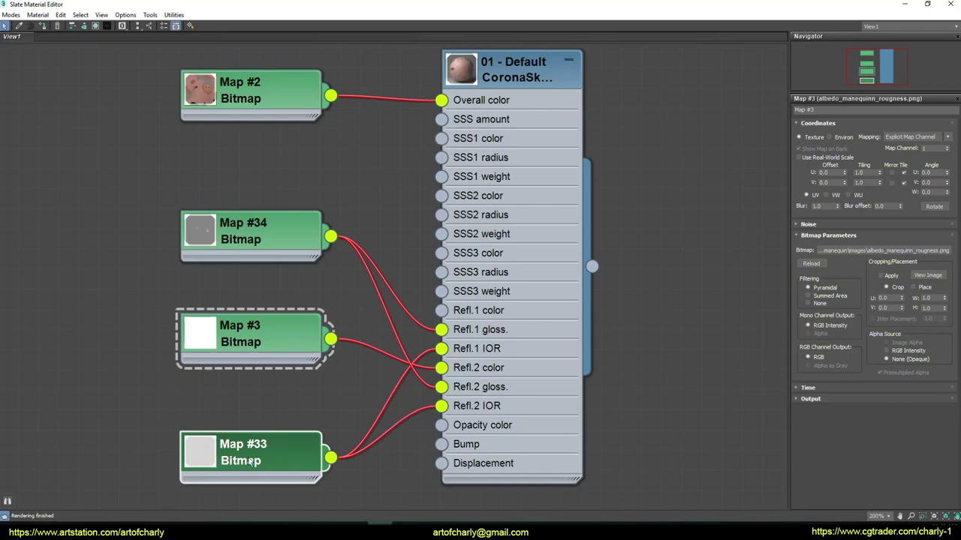
left_click(275, 441)
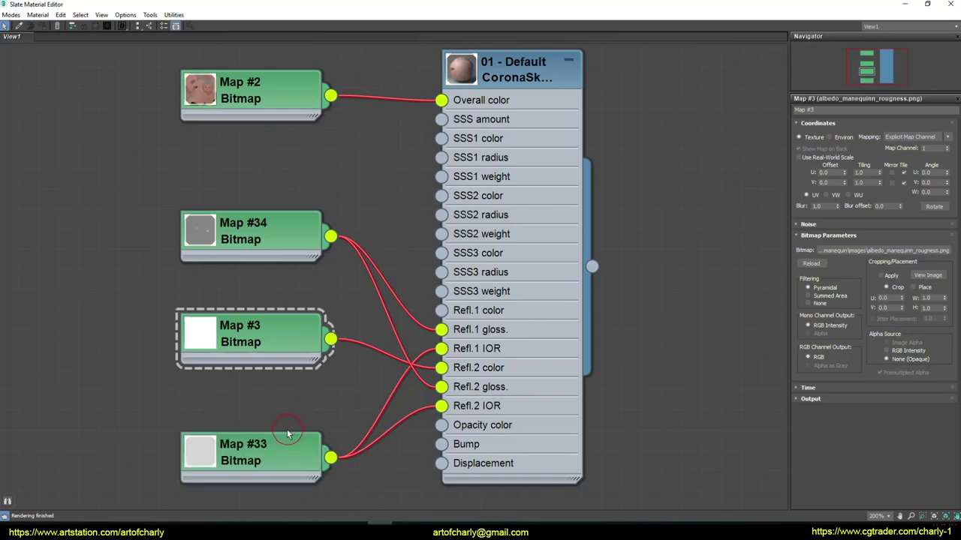
Step: View the Map #3 roughness and Map #33 IOR bitmap images
left_click(929, 276)
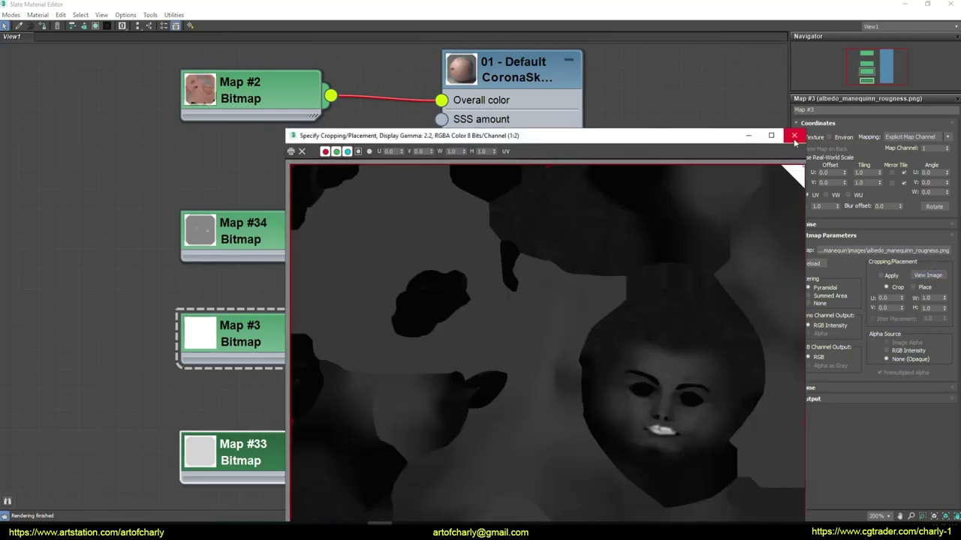
left_click(794, 136)
left_click(274, 451)
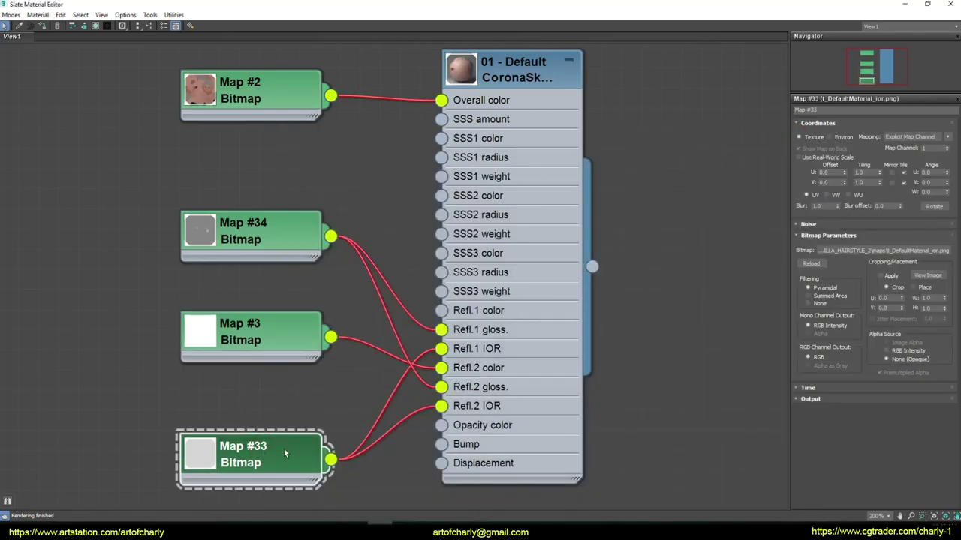
left_click(927, 276)
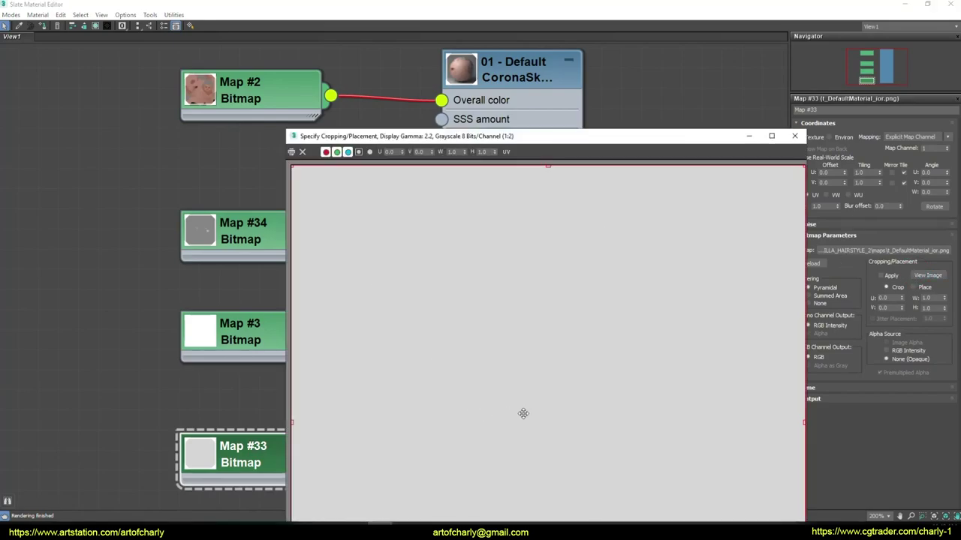
scroll(508, 415, "down", 2)
scroll(560, 397, "down", 1)
scroll(560, 397, "up", 1)
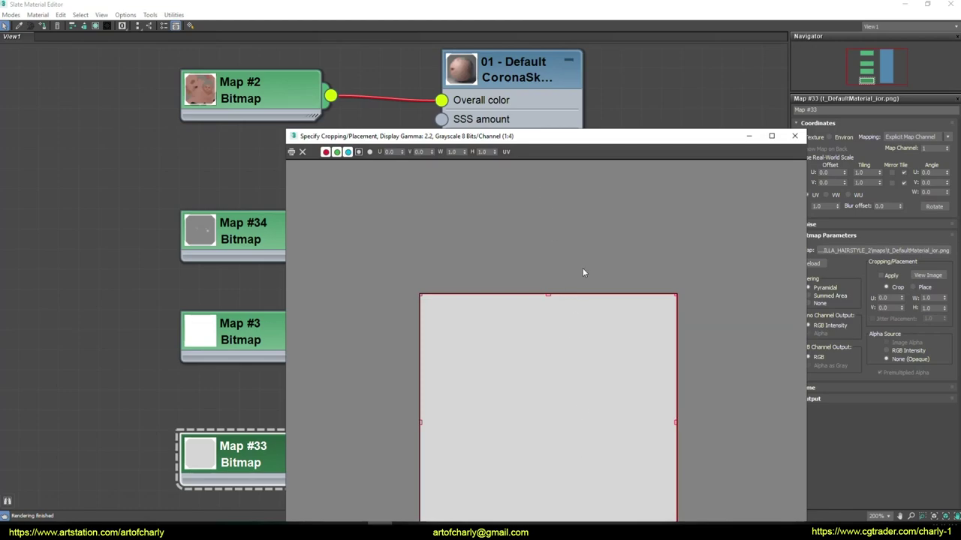
left_click_drag(552, 136, 509, 54)
scroll(540, 405, "up", 1)
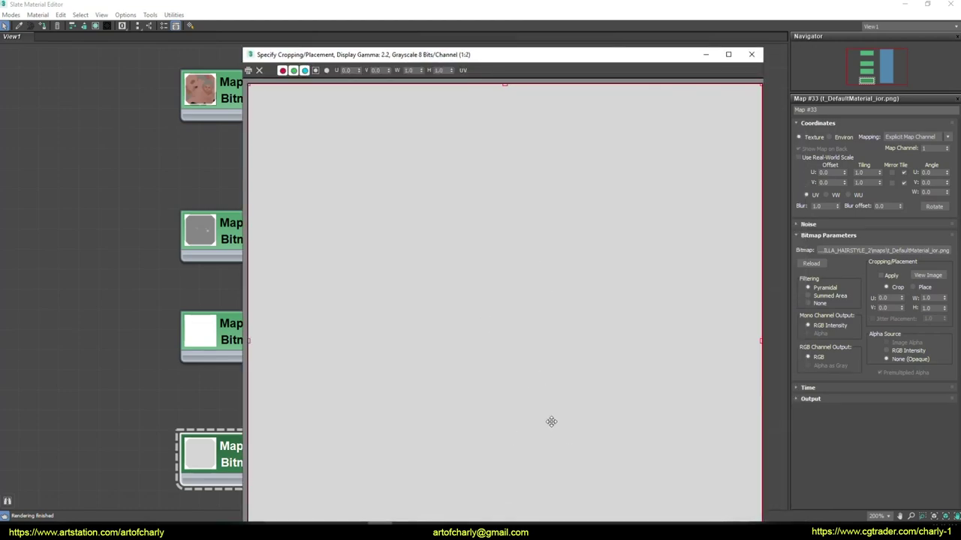
scroll(515, 395, "down", 2)
scroll(500, 383, "up", 1)
scroll(525, 315, "up", 1)
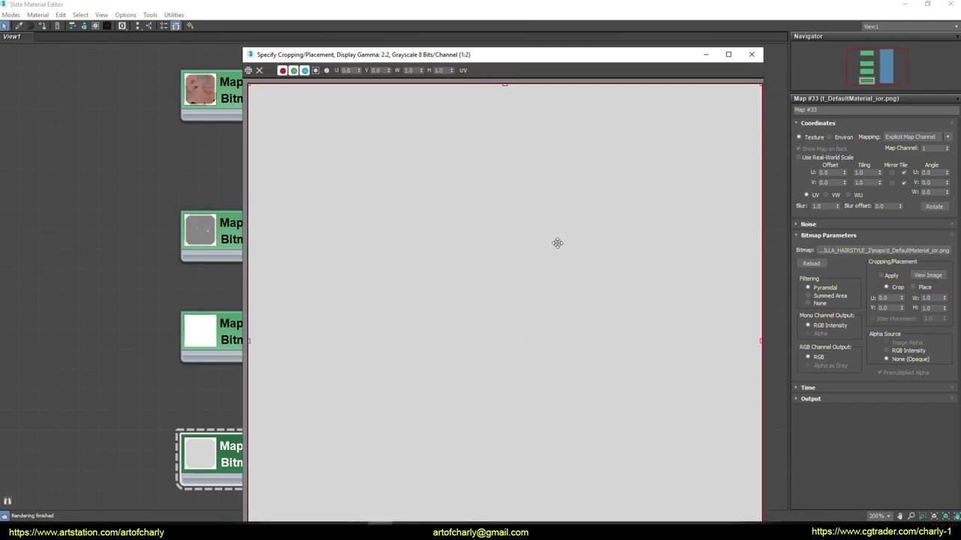
left_click(759, 56)
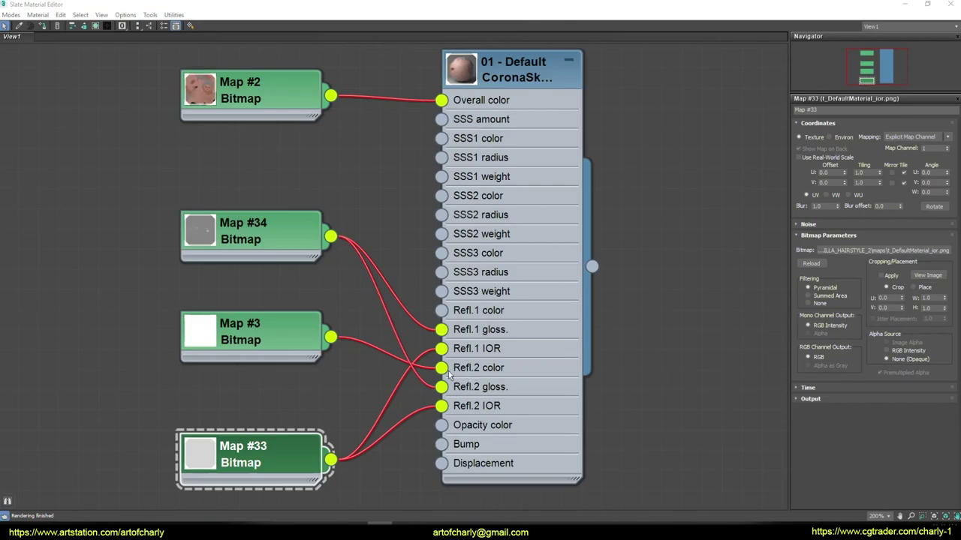
Step: Recheck the Map #3 roughness and Map #34 glossiness images, then select the CoronaSkin material
left_click(218, 340)
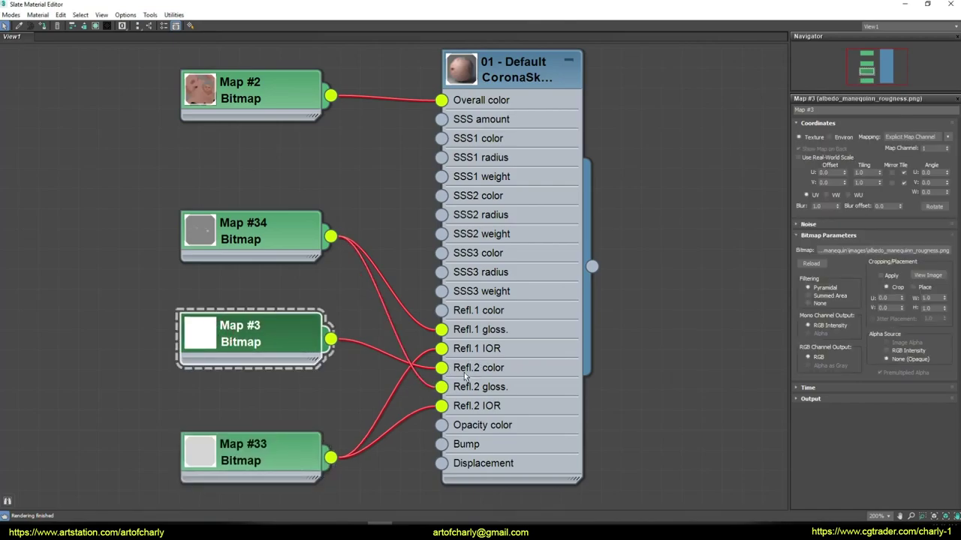
left_click(927, 275)
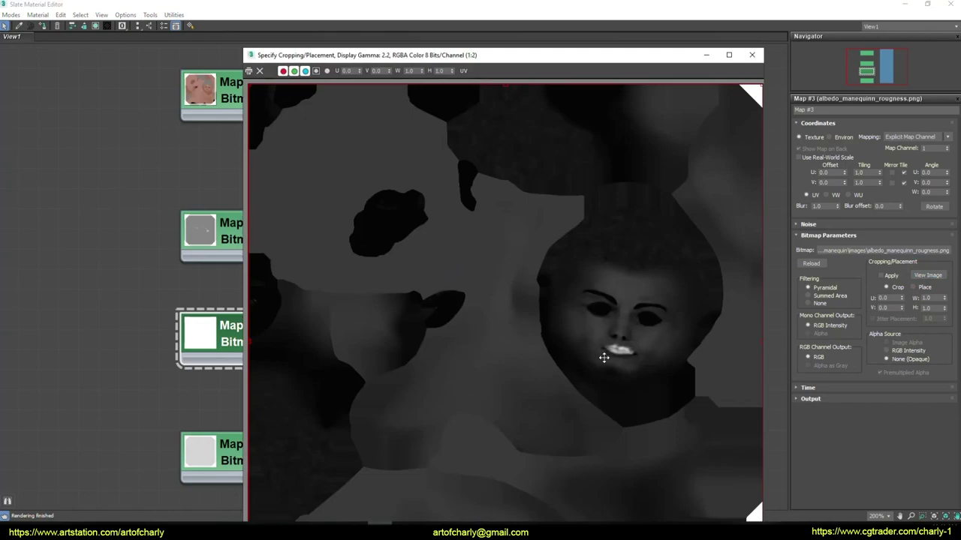
left_click(751, 55)
double_click(235, 250)
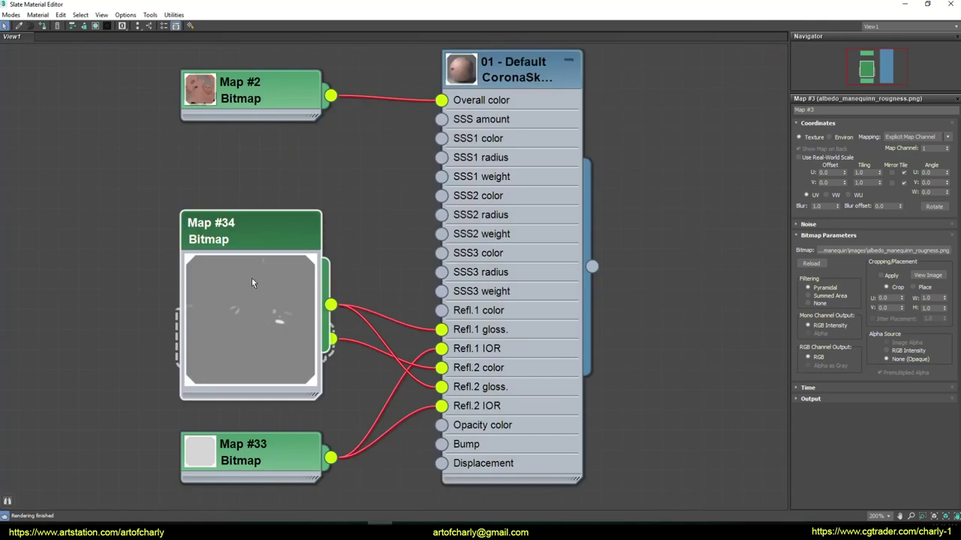
double_click(225, 293)
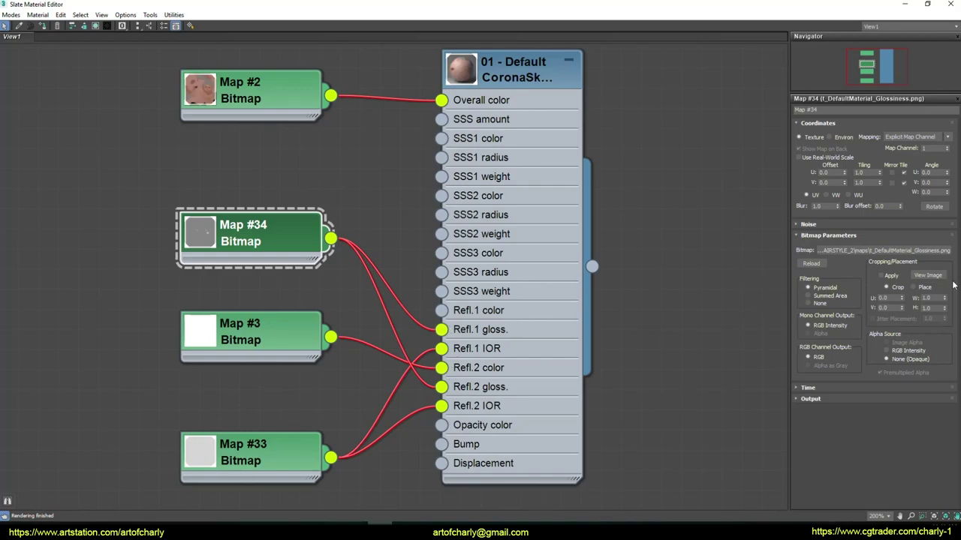
left_click(927, 276)
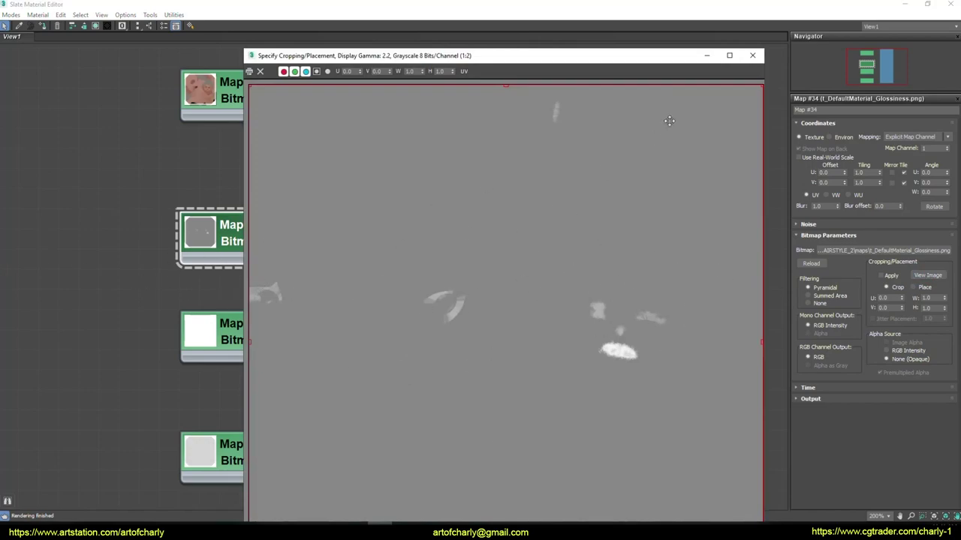
left_click(752, 55)
scroll(436, 121, "up", 2)
left_click(436, 117)
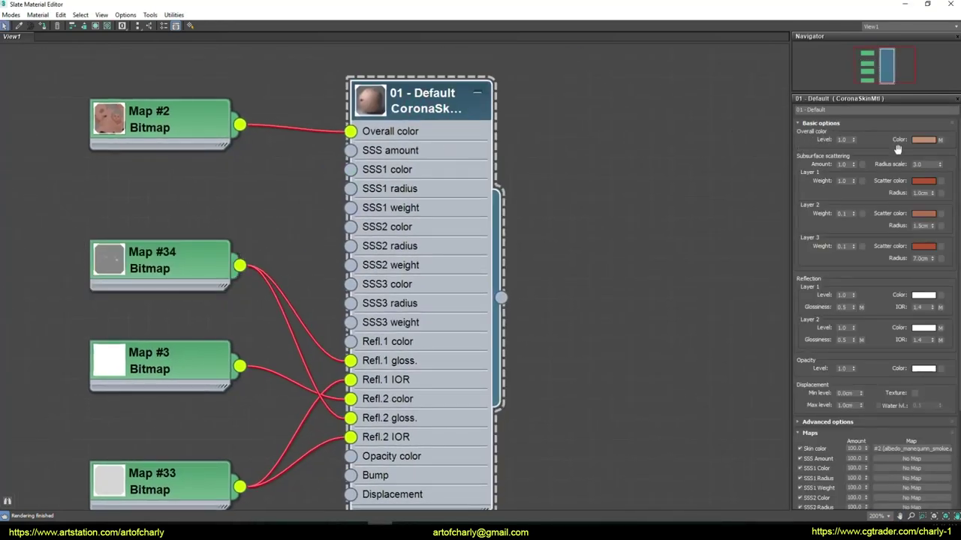
Step: Set the CoronaSkin material's Radius scale to 3.0
double_click(923, 163)
type("3")
key("Return")
Step: Align the Map #3 and Map #33 nodes neatly with the other map nodes
scroll(850, 307, "down", 3)
left_click_drag(864, 327, 794, 383)
left_click(182, 274)
mouse_move(150, 360)
left_mouse_down()
mouse_move(69, 340)
mouse_move(148, 353)
left_mouse_up()
left_click_drag(180, 487, 180, 448)
left_click(164, 352)
left_click(186, 445)
left_click(19, 105)
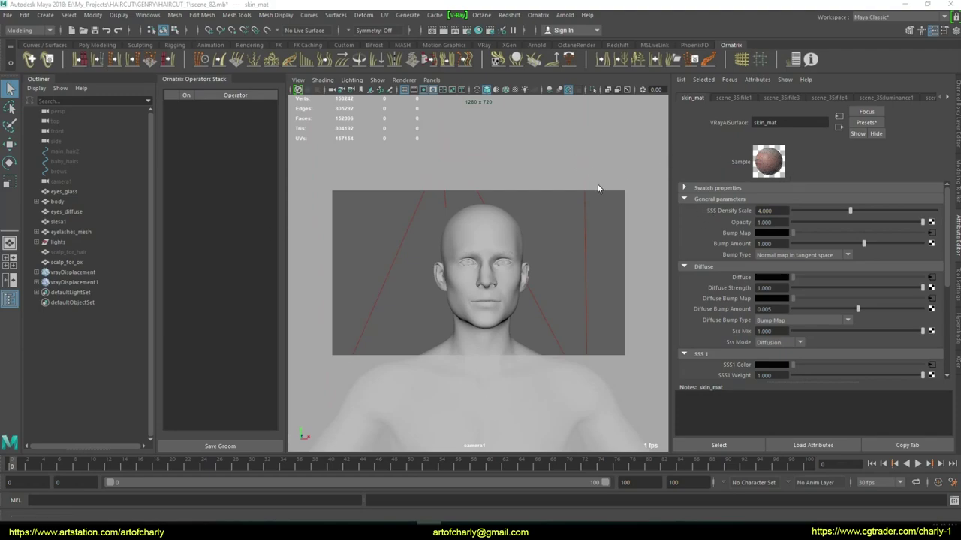
double_click(770, 210)
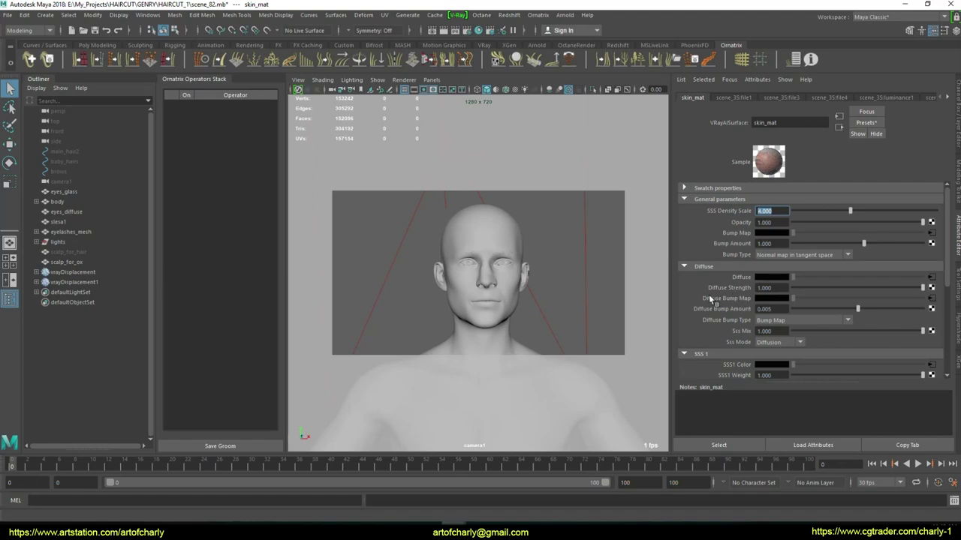
scroll(729, 300, "down", 2)
scroll(730, 306, "down", 2)
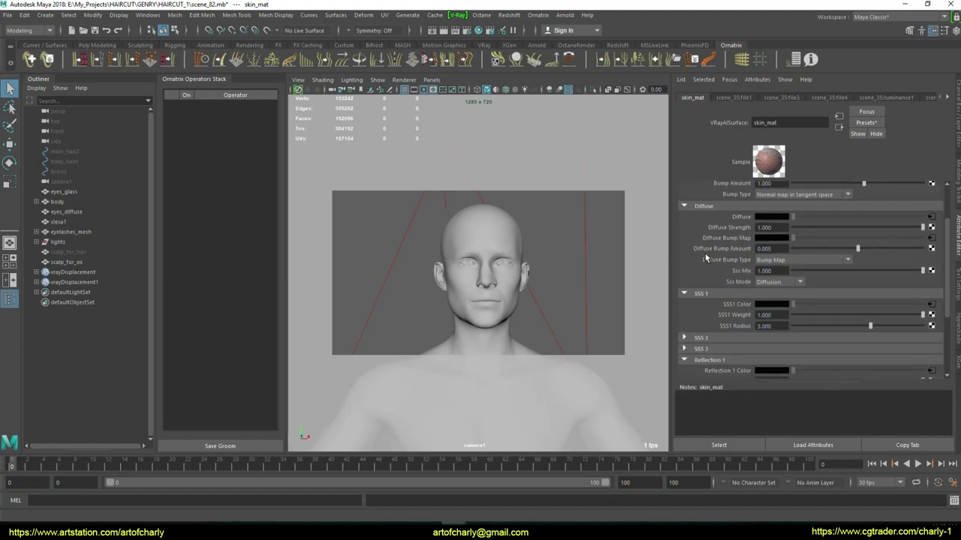
left_click(773, 328)
scroll(713, 325, "down", 2)
scroll(714, 325, "down", 2)
scroll(713, 321, "down", 2)
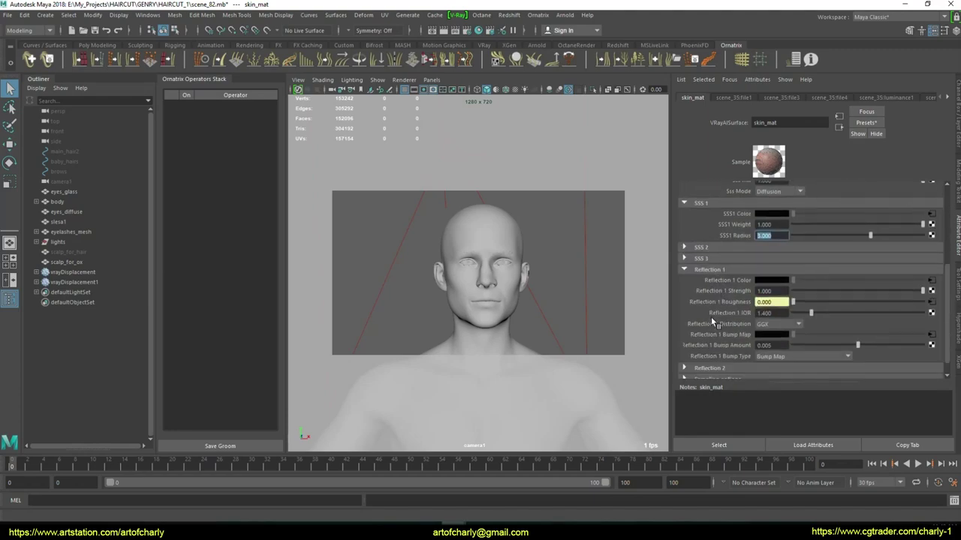
scroll(713, 322, "down", 1)
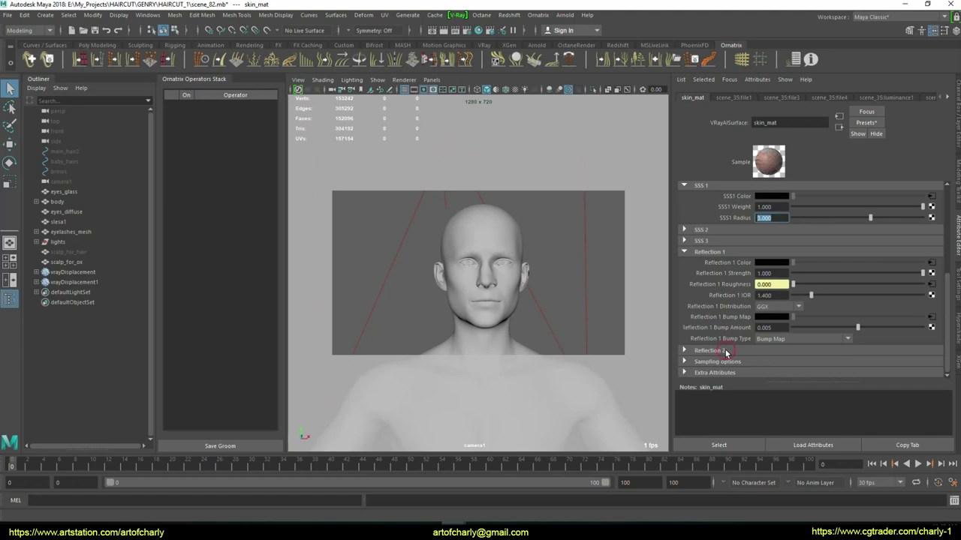
left_click(725, 351)
scroll(722, 327, "down", 2)
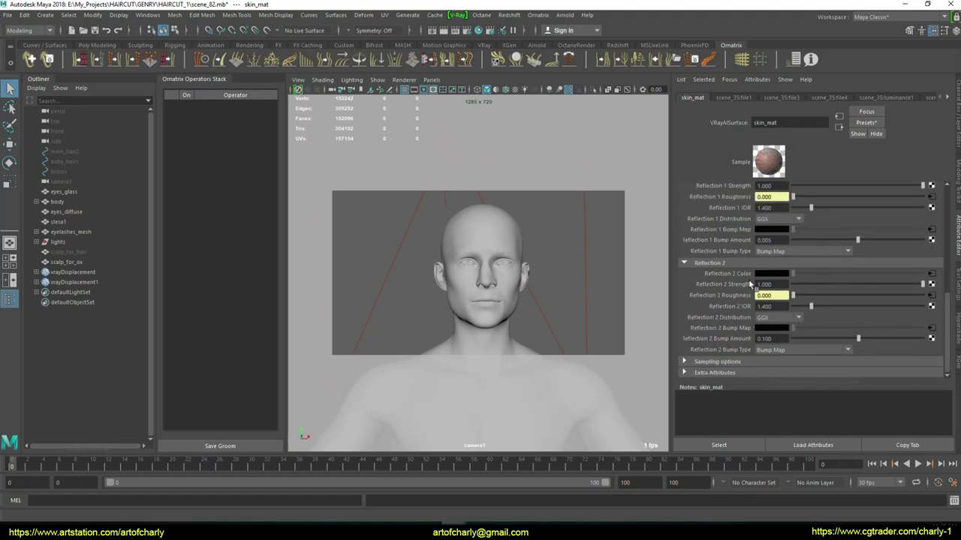
scroll(753, 289, "up", 5)
scroll(754, 295, "up", 2)
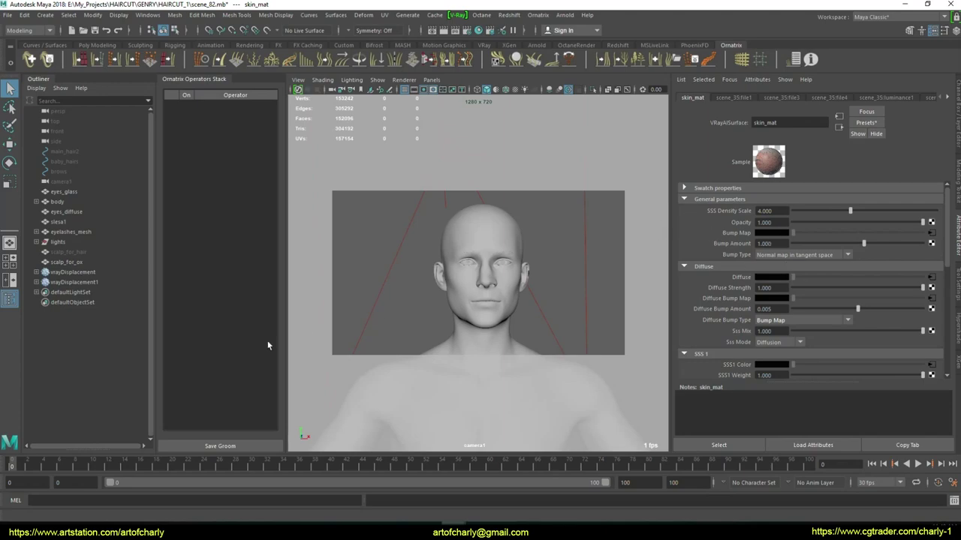
Step: Open the scene_35:file3 texture node, check its image path, and keep UDIM (Mari) tiling
left_click(933, 233)
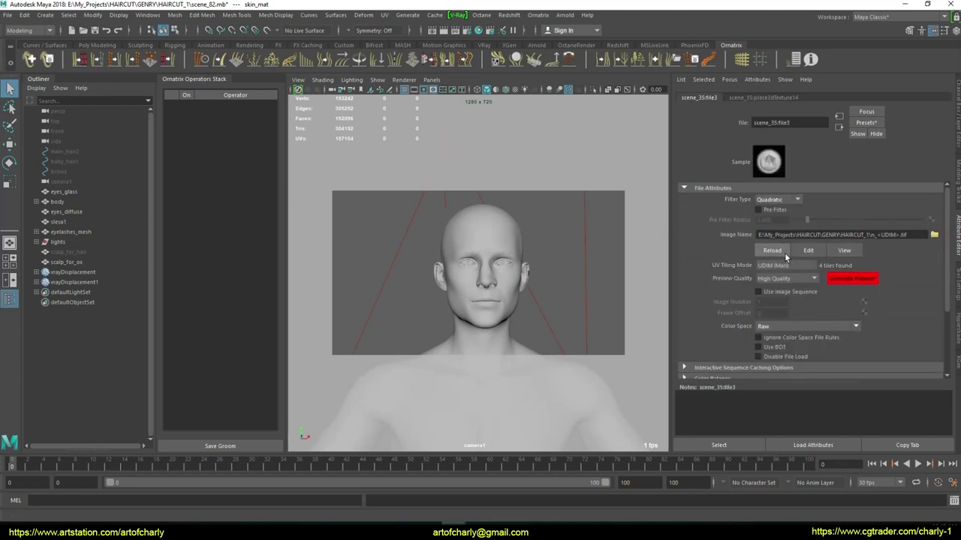
left_click_drag(920, 234, 687, 232)
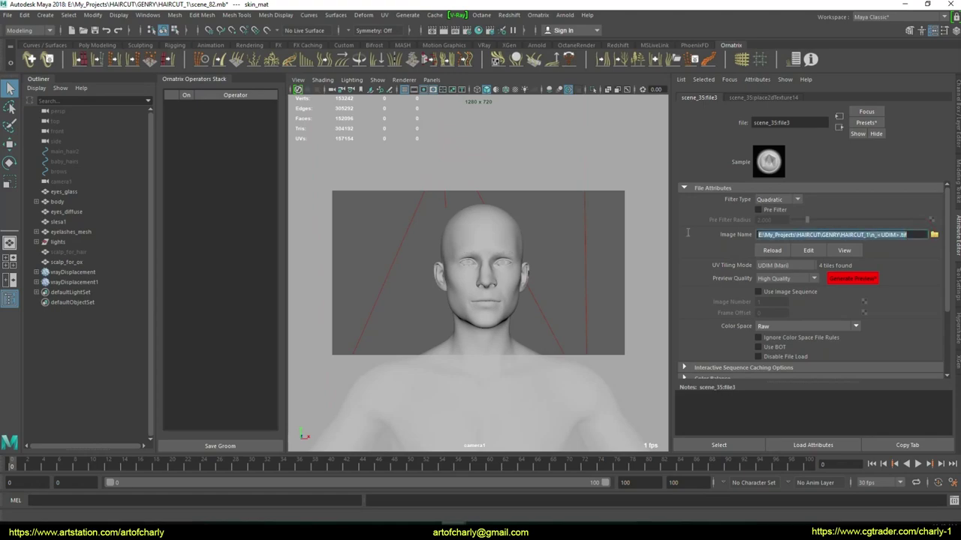
left_click(907, 234)
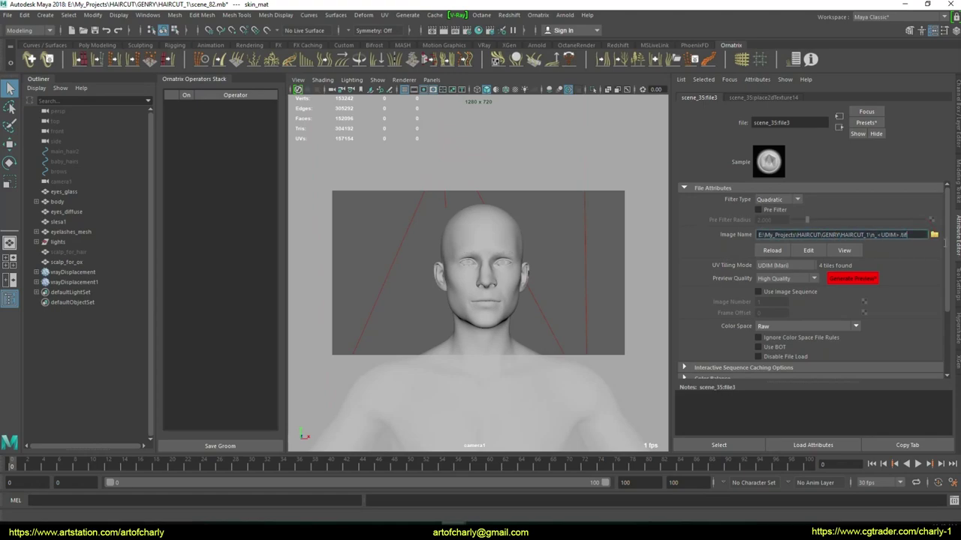
left_click(780, 268)
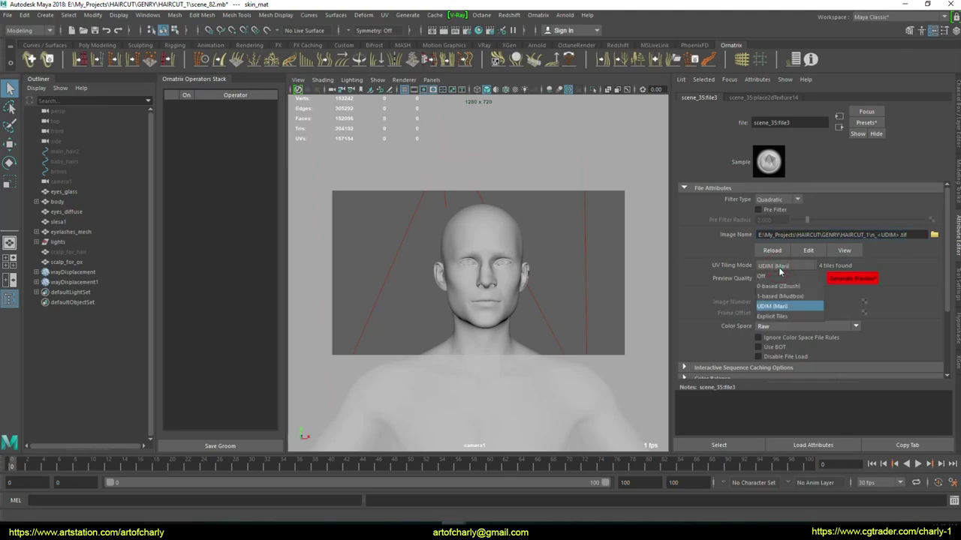
left_click(780, 271)
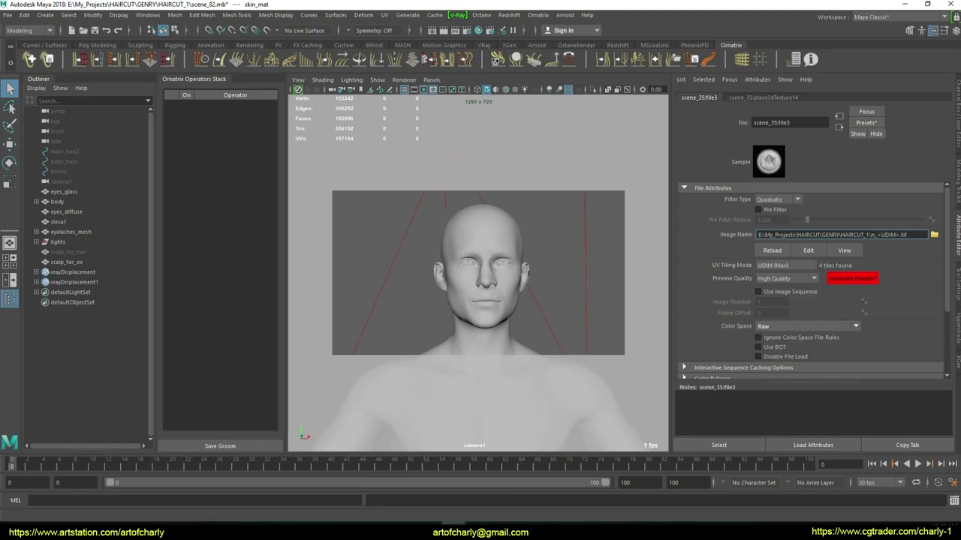
Step: View the normal map tiles n_1001 through n_1004, then return to n_1001.tif
key("alt+Tab")
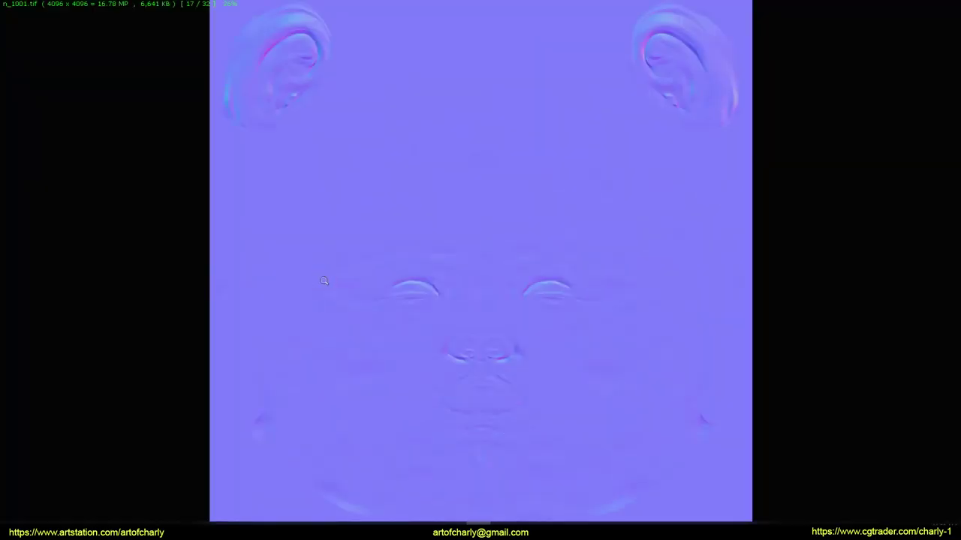
left_click(480, 515)
left_click(480, 516)
left_click(480, 516)
key("Left")
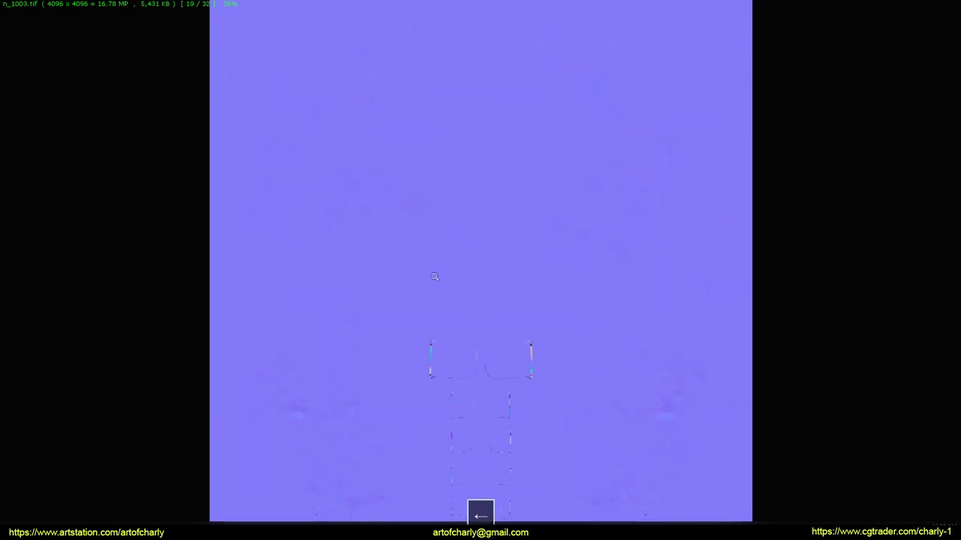
key("Left")
key("Left")
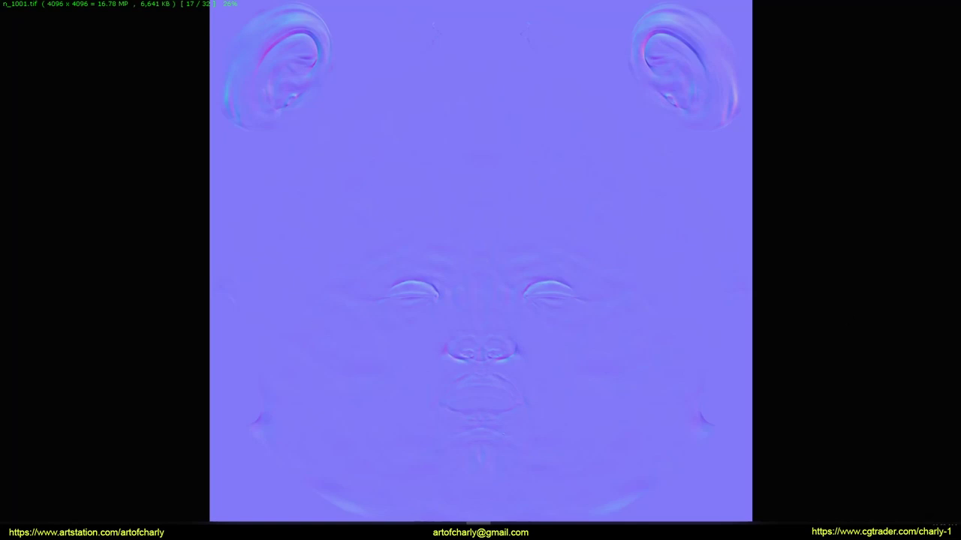
Step: Flip through the b_1001–b_1004 bump textures full-screen, then return to the thumbnail browser
key("Home")
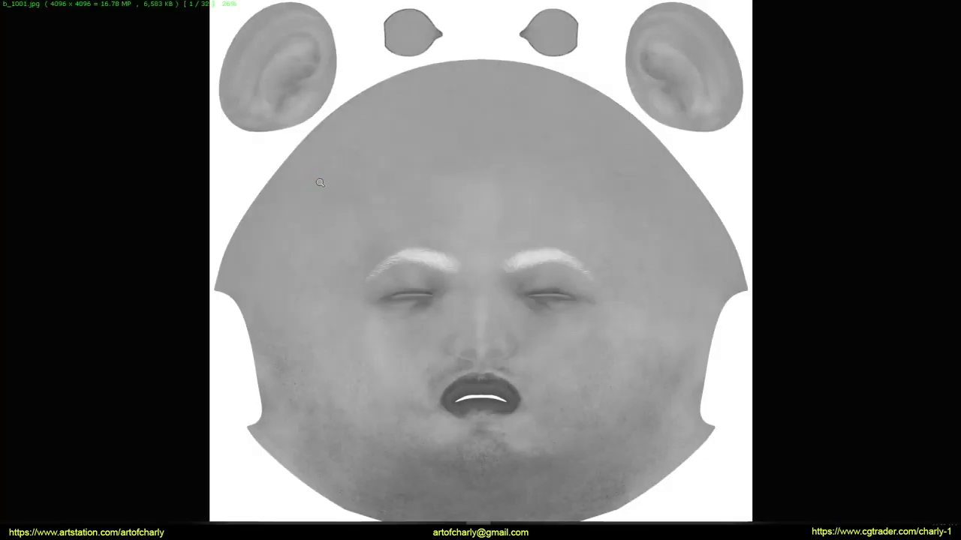
key("Right")
key("Right")
key("Right")
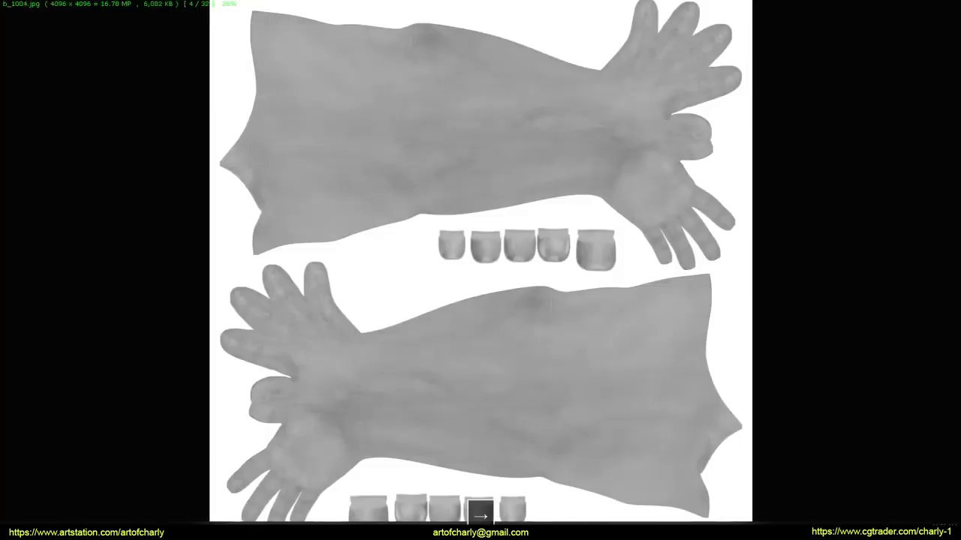
key("Left")
key("Left")
key("Left")
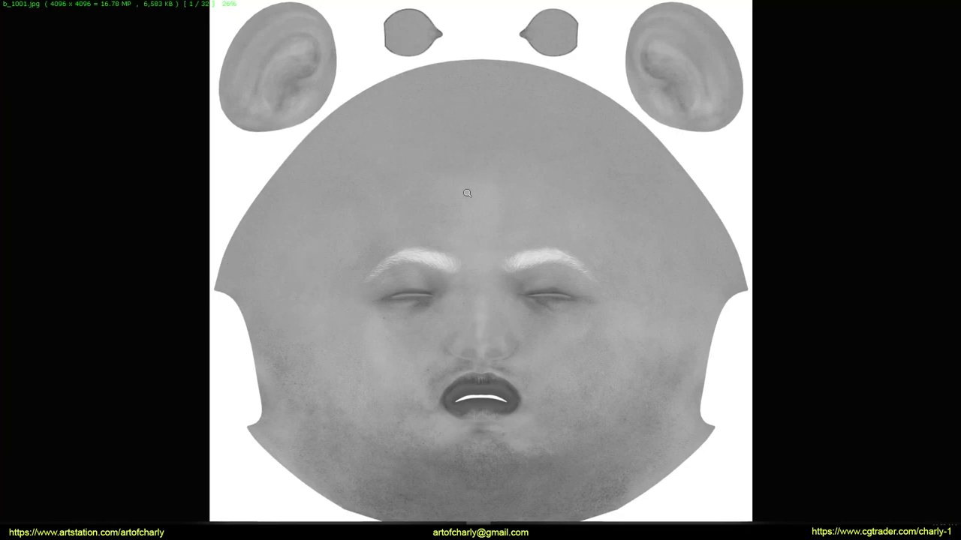
key("Right")
key("Right")
key("Right")
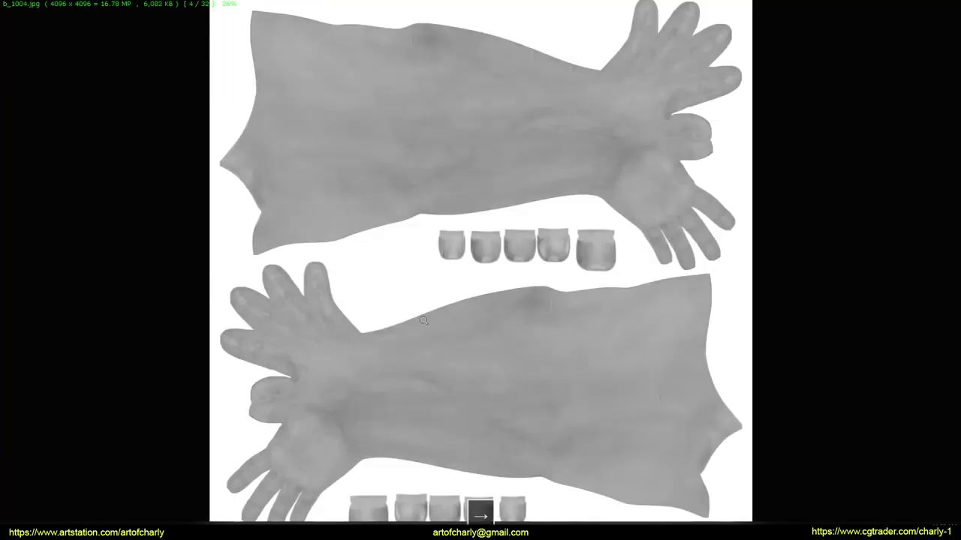
key("Left")
key("Left")
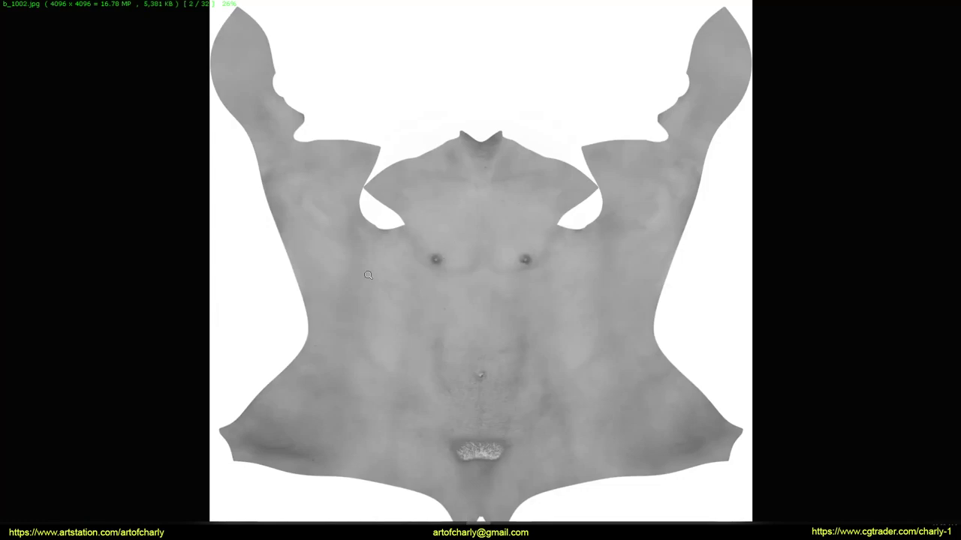
key("Left")
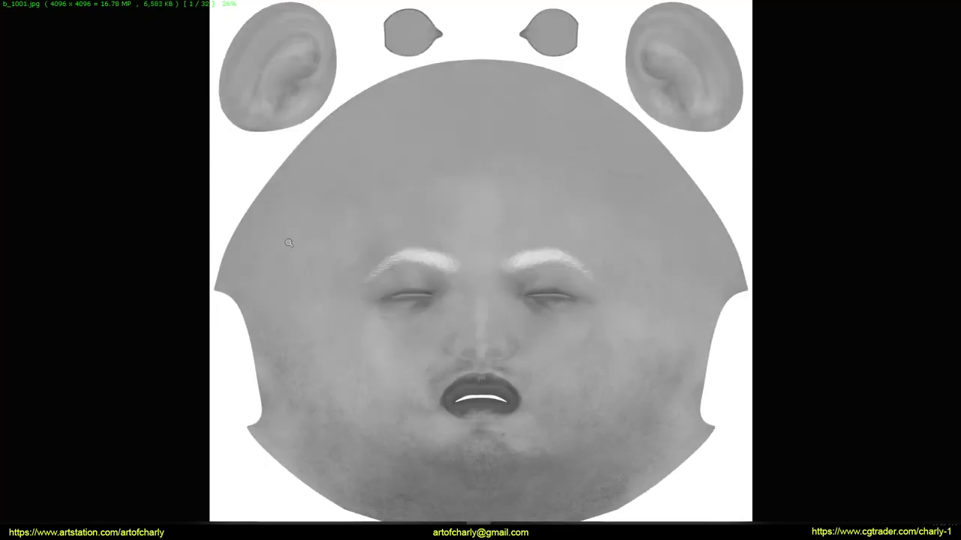
key("Escape")
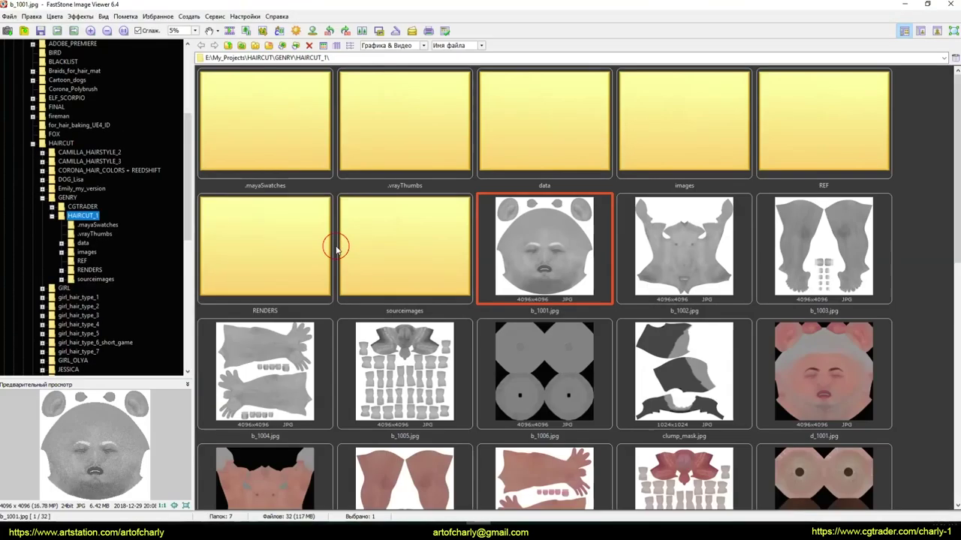
Step: View the d_1001 to d_1004 diffuse skin textures full-screen
scroll(428, 272, "down", 2)
double_click(831, 162)
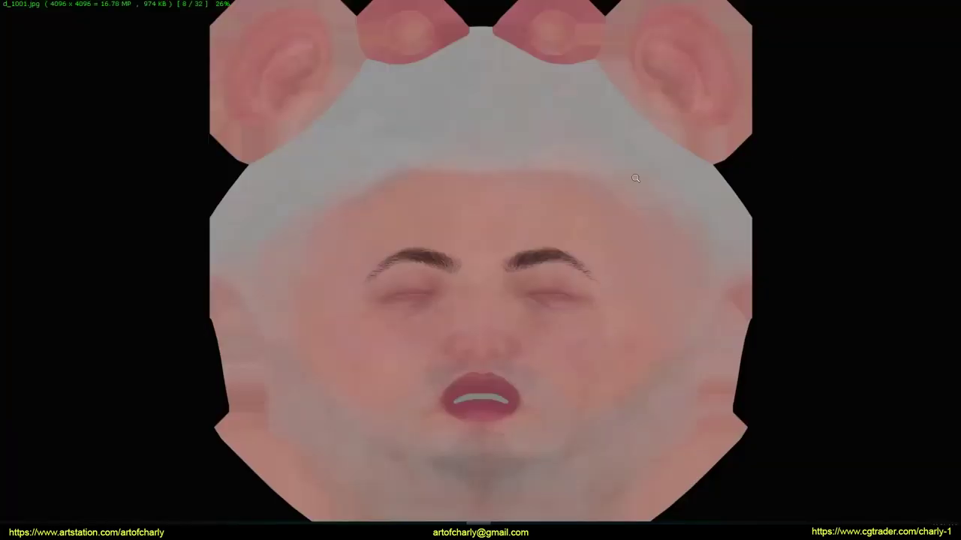
key("Right")
Step: Look through the sss_1001 to sss_1004 textures, then close FastStone and minimize the folder window
key("Right")
key("Right")
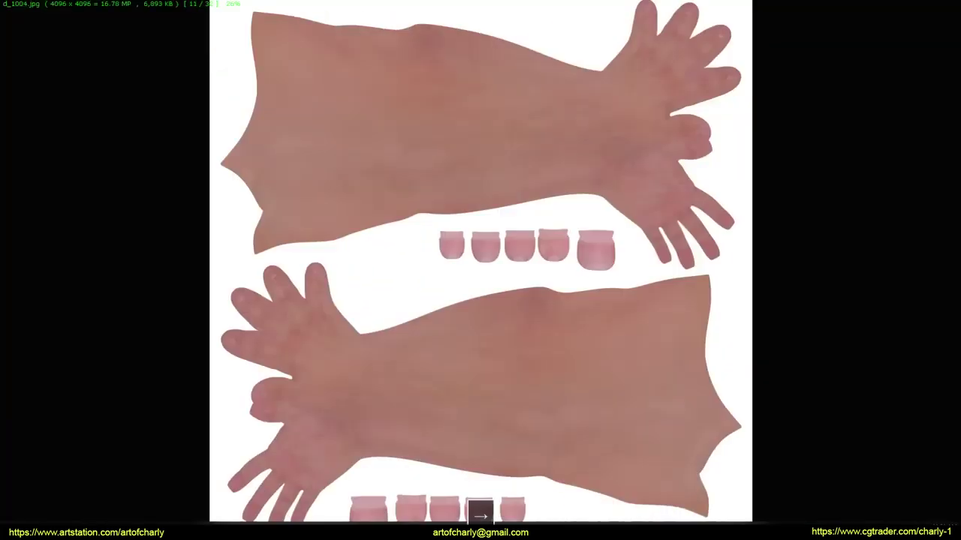
key("Left")
key("Left")
key("Escape")
scroll(279, 363, "down", 3)
double_click(823, 323)
key("Right")
key("Right")
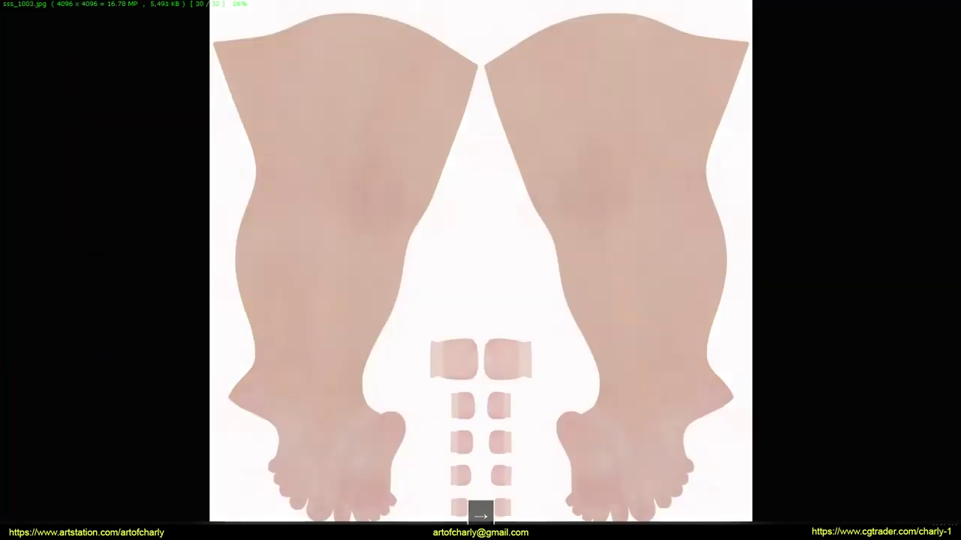
key("Right")
key("Escape")
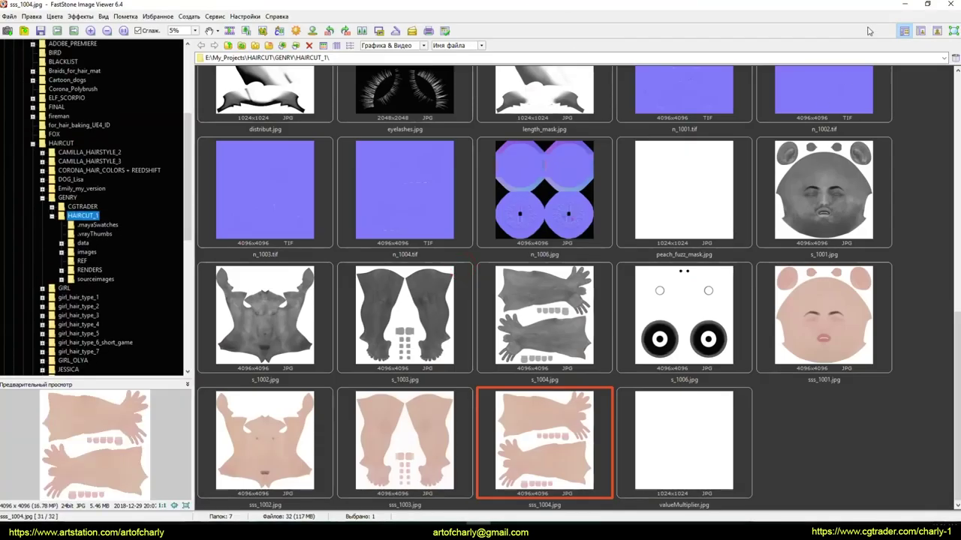
left_click(951, 4)
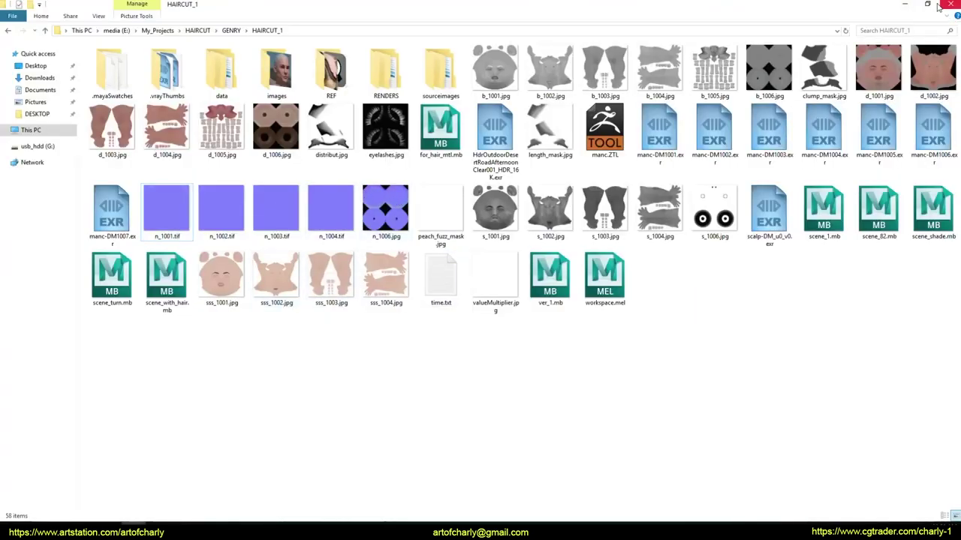
left_click(904, 3)
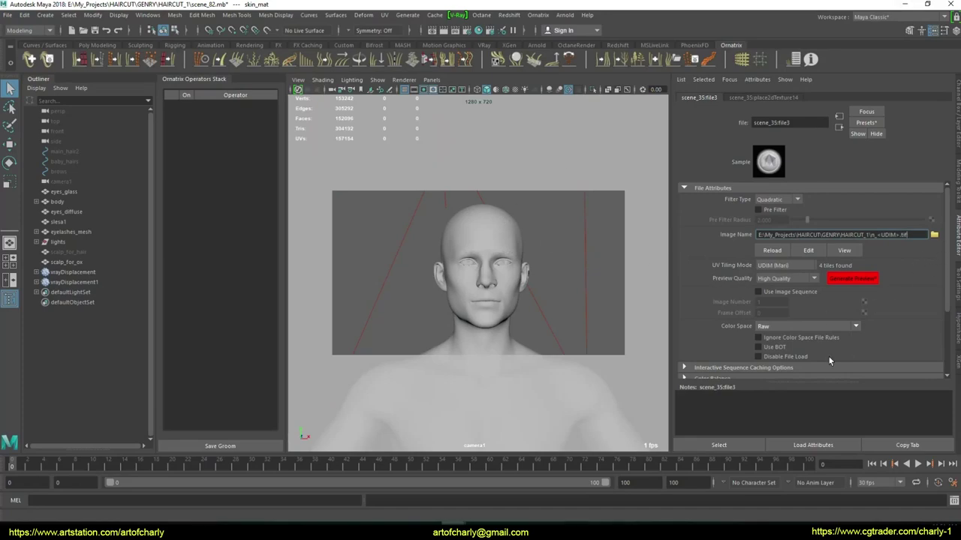
Step: Select skin_mat, then expand and collapse its SSS 2 and SSS 3 parameter sections
left_click(839, 127)
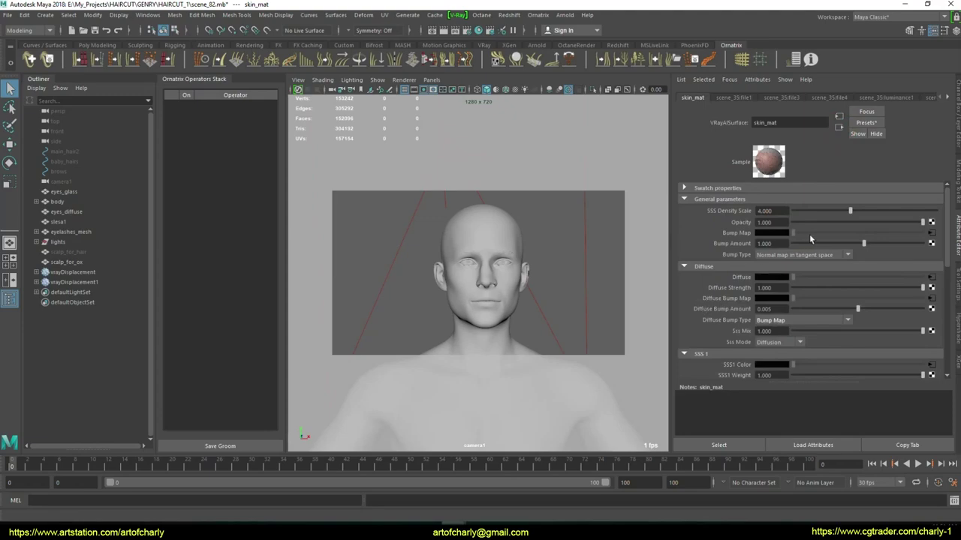
left_click_drag(947, 209, 939, 270)
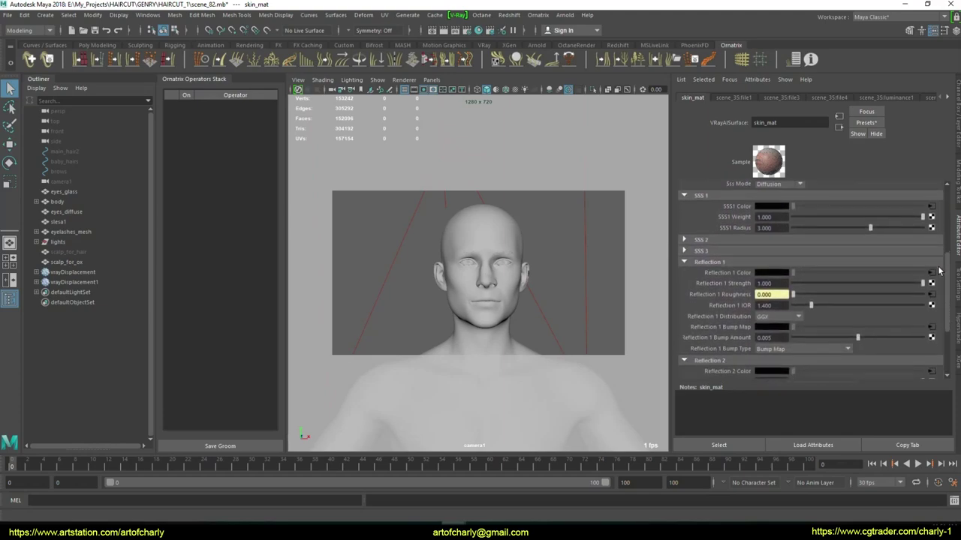
left_click(755, 239)
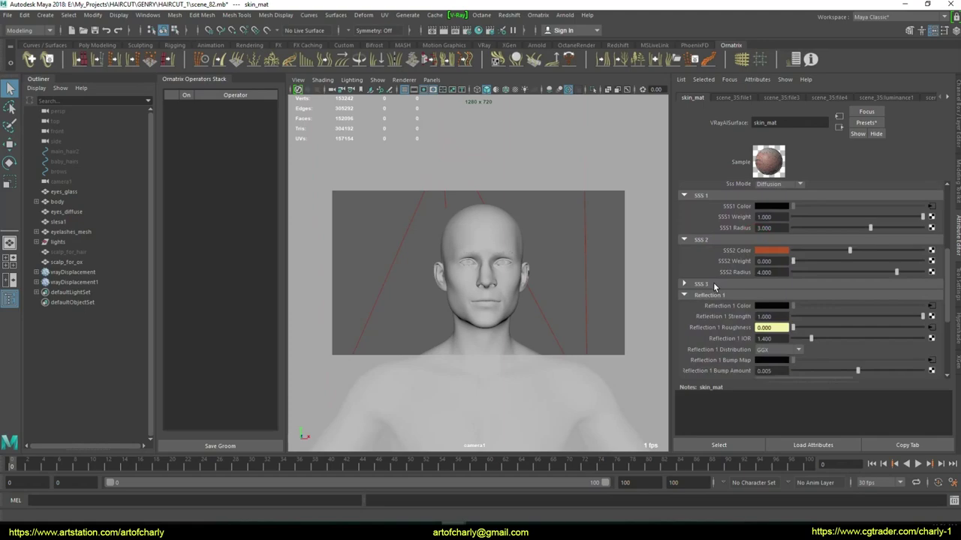
left_click(713, 285)
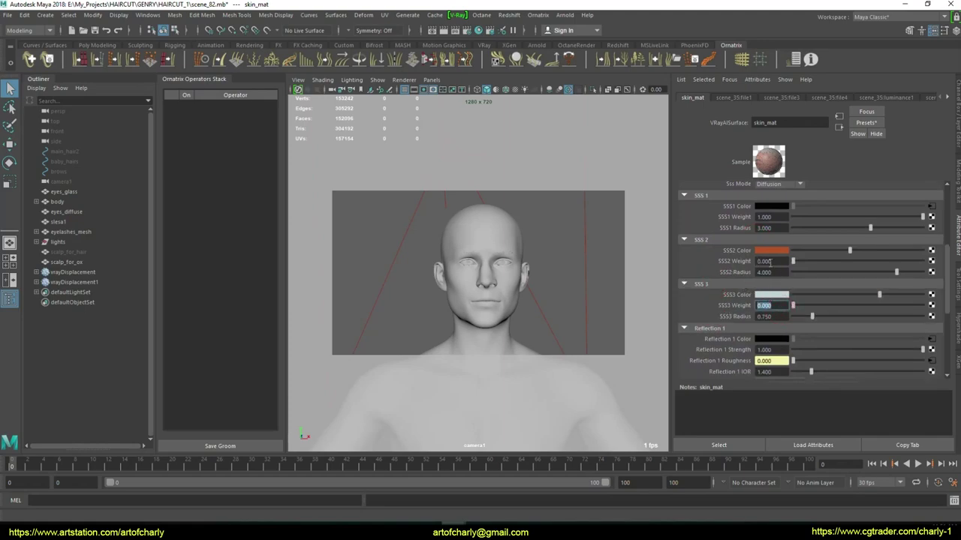
left_click(705, 239)
left_click(705, 251)
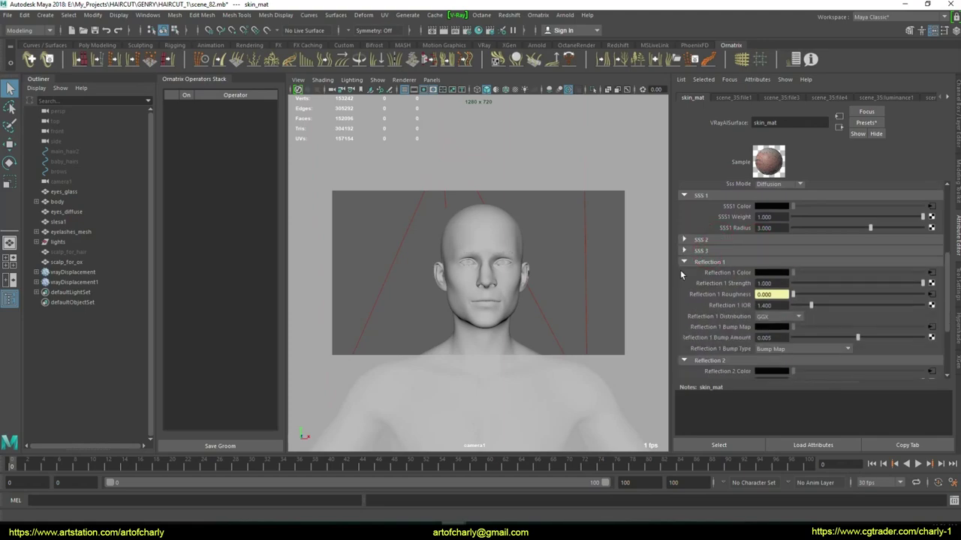
left_click_drag(945, 276, 937, 197)
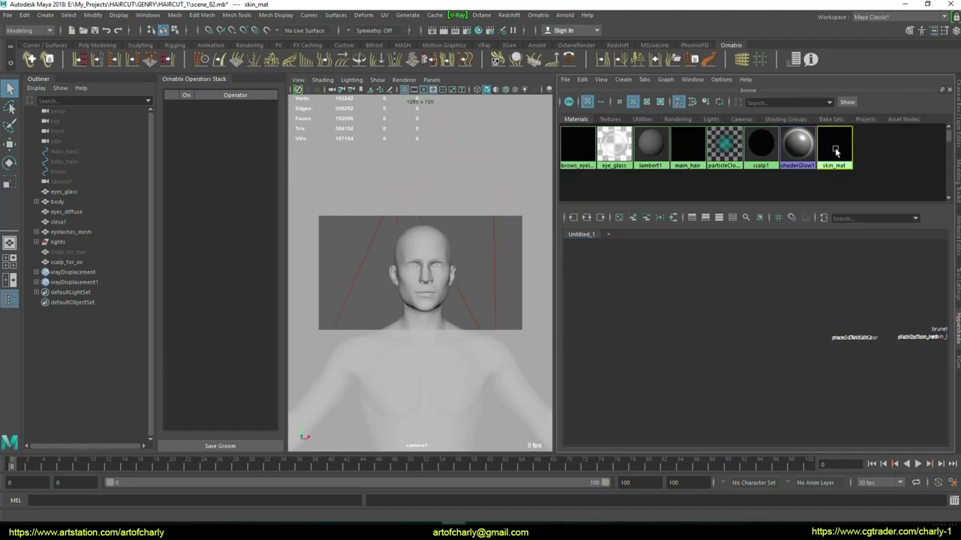
Step: Graph the skin_mat shading network and frame d_1001, n_1001.tif and skin_mat
right_click(836, 153)
left_click(811, 192)
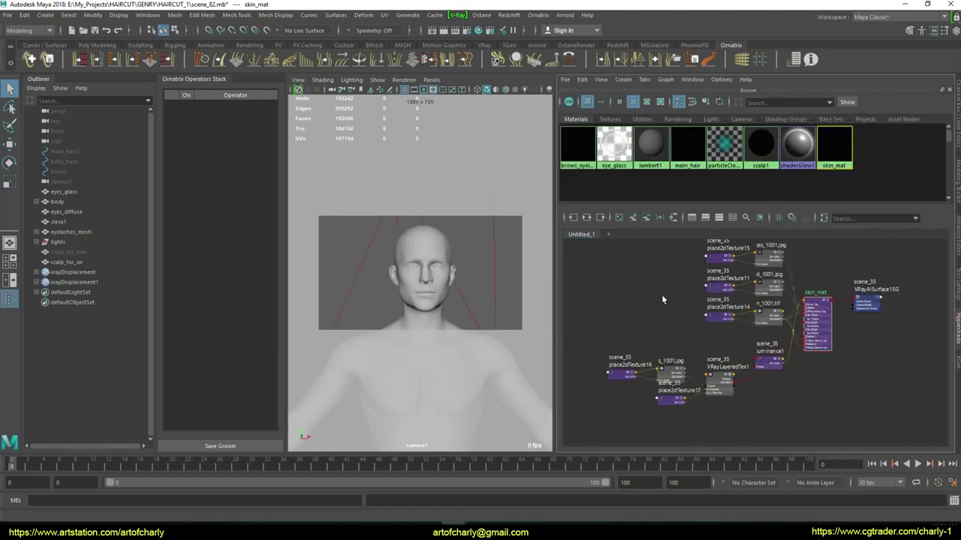
scroll(781, 301, "up", 5)
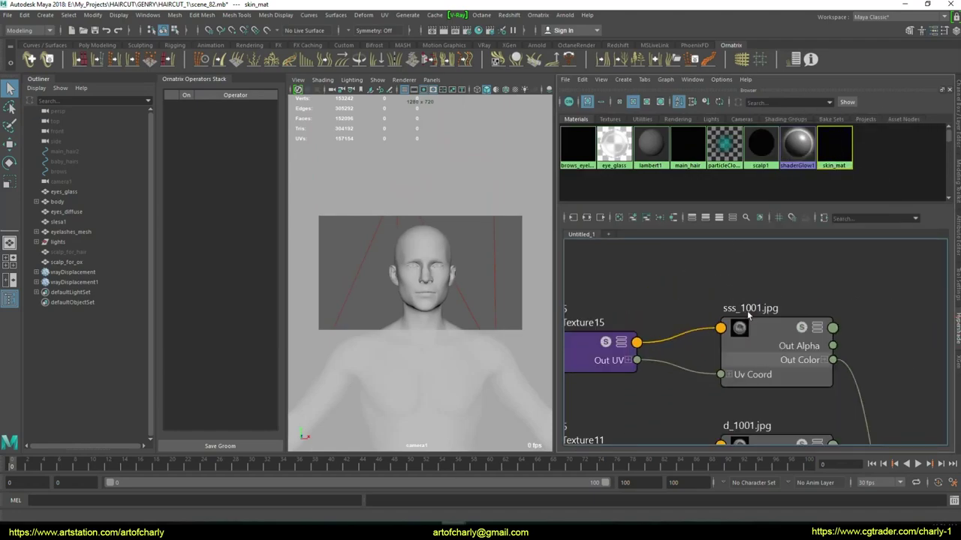
mouse_move(825, 436)
middle_mouse_down("alt")
mouse_move(754, 361)
mouse_move(716, 285)
middle_mouse_up("alt")
middle_click_drag(721, 395, 703, 295, "alt")
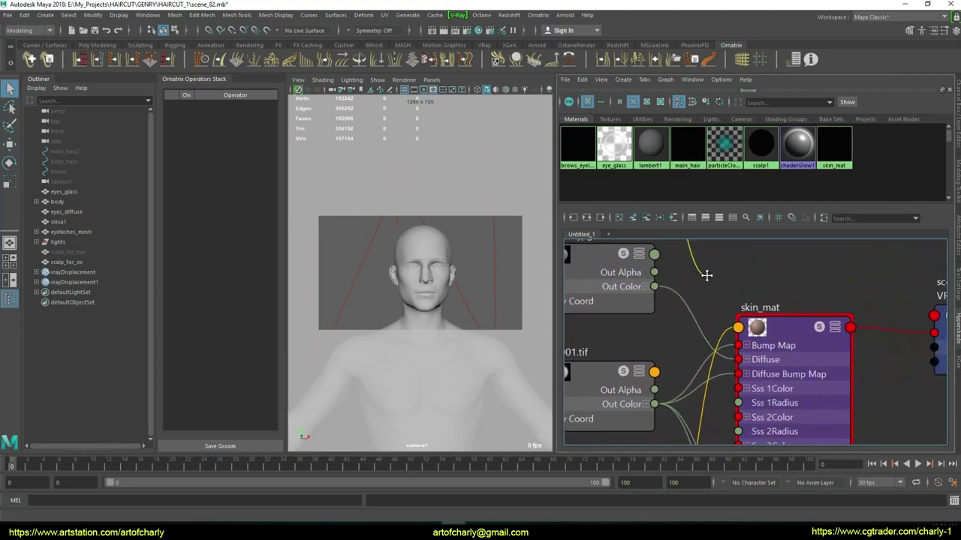
Step: Connect the file4 texture's Out Color to skin_mat's Sss 1Color input, then pan toward luminance1
left_click_drag(703, 295, 735, 393)
middle_click_drag(735, 393, 740, 338, "alt")
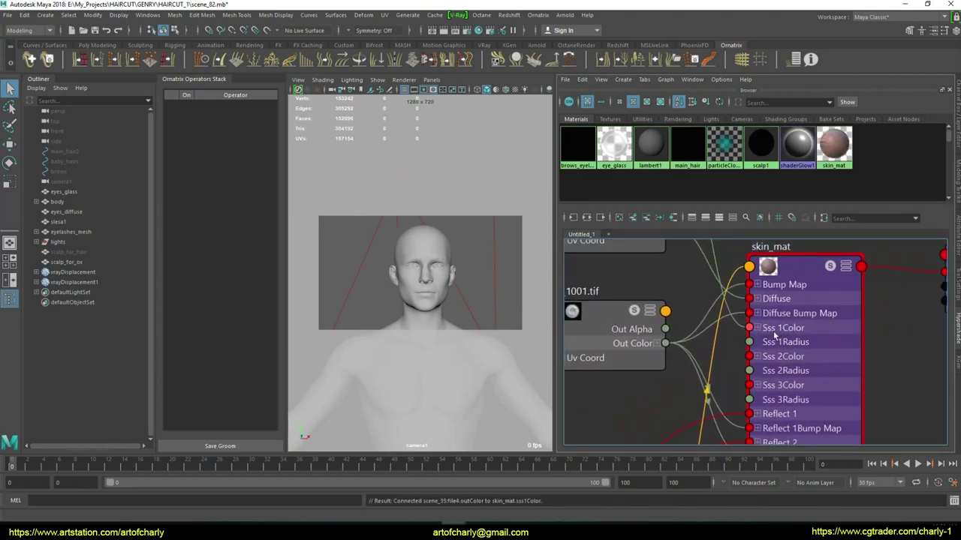
mouse_move(646, 377)
middle_mouse_down("alt")
mouse_move(781, 365)
mouse_move(624, 386)
middle_mouse_up("alt")
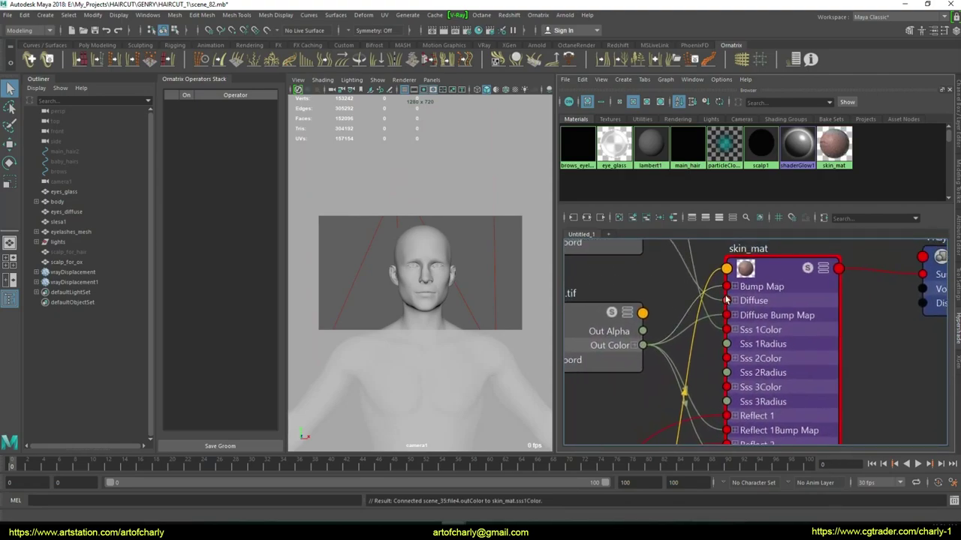
middle_click_drag(710, 338, 698, 255, "alt")
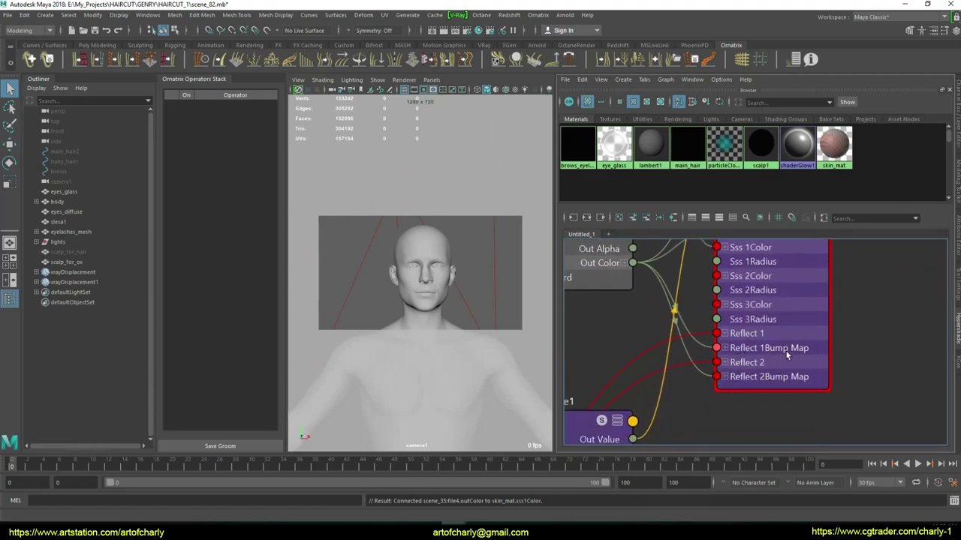
mouse_move(610, 352)
middle_mouse_down("alt")
mouse_move(681, 375)
mouse_move(720, 306)
mouse_move(806, 272)
middle_mouse_up("alt")
scroll(710, 303, "down", 2)
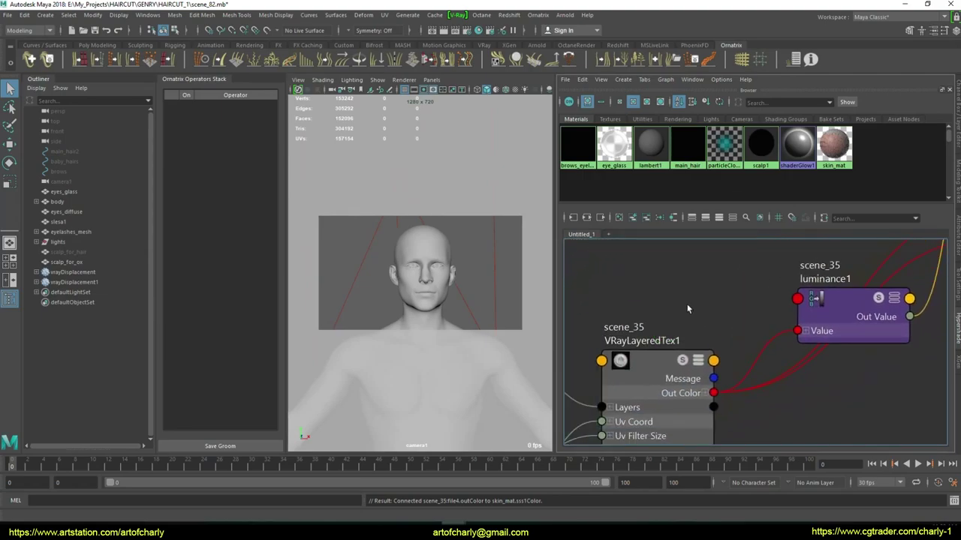
Step: Frame s_1001.jpg, VRayLayeredTex1, luminance1 and skin_mat's input list in the graph
scroll(687, 307, "down", 3)
mouse_move(687, 308)
middle_mouse_down("alt")
mouse_move(718, 294)
mouse_move(718, 316)
mouse_move(778, 313)
middle_mouse_up("alt")
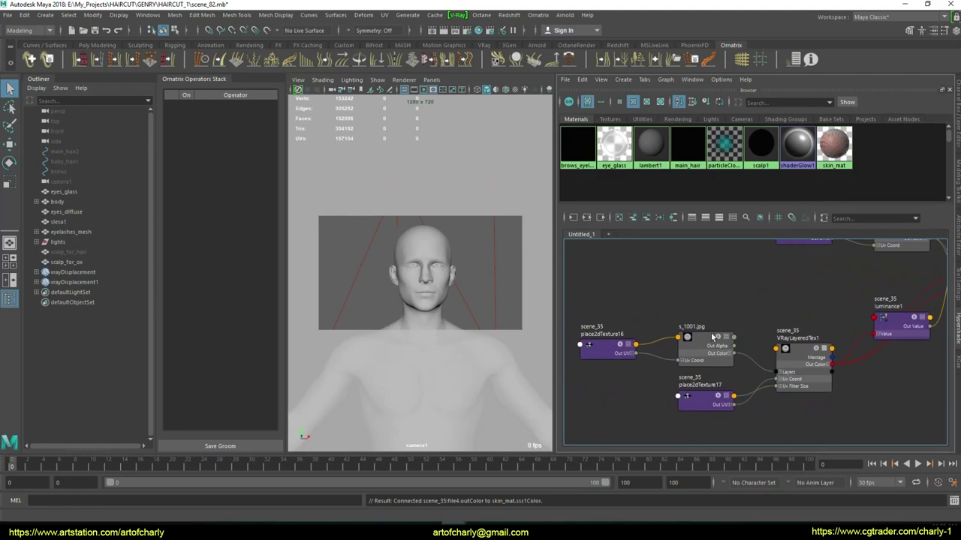
middle_click_drag(777, 311, 706, 319, "alt")
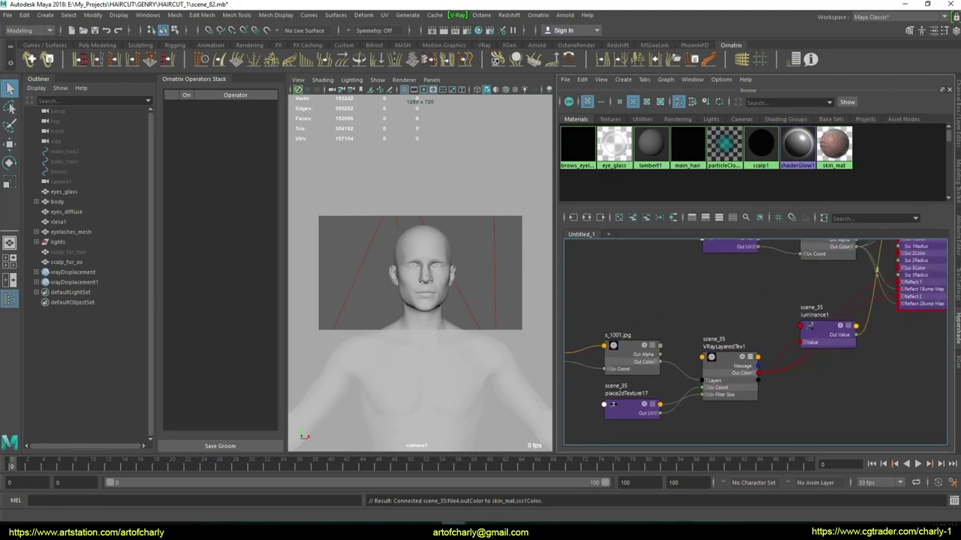
scroll(756, 342, "up", 2)
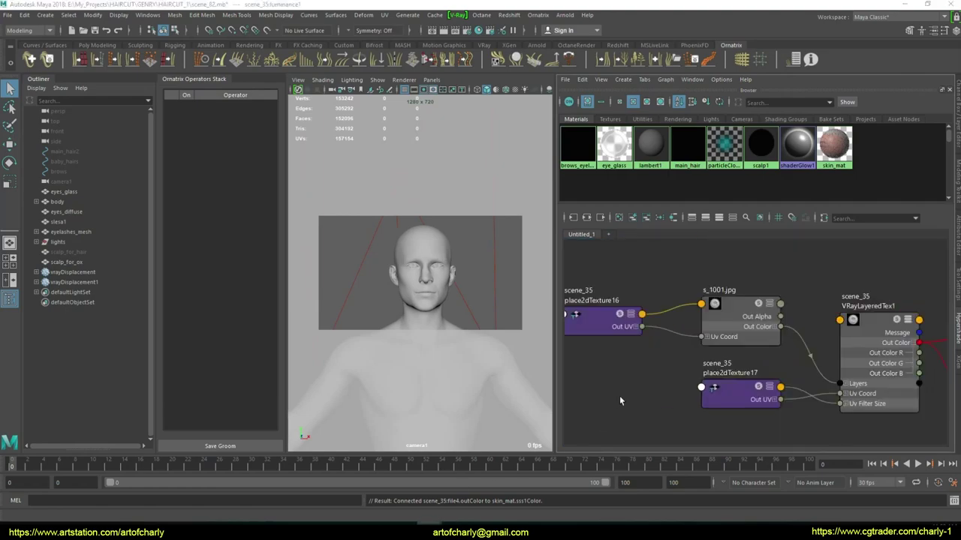
middle_click_drag(619, 403, 462, 398, "alt")
middle_click_drag(832, 392, 734, 390, "alt")
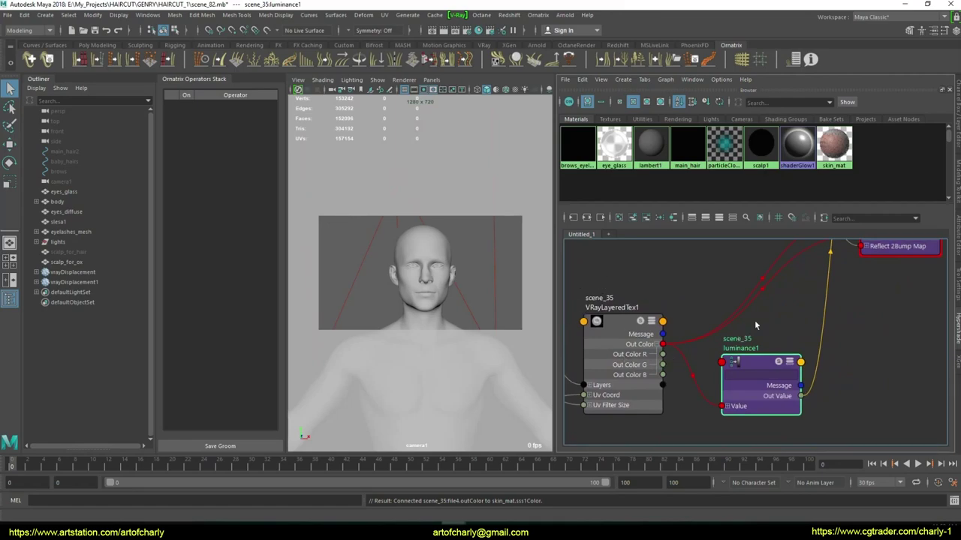
middle_click_drag(757, 325, 653, 426, "alt")
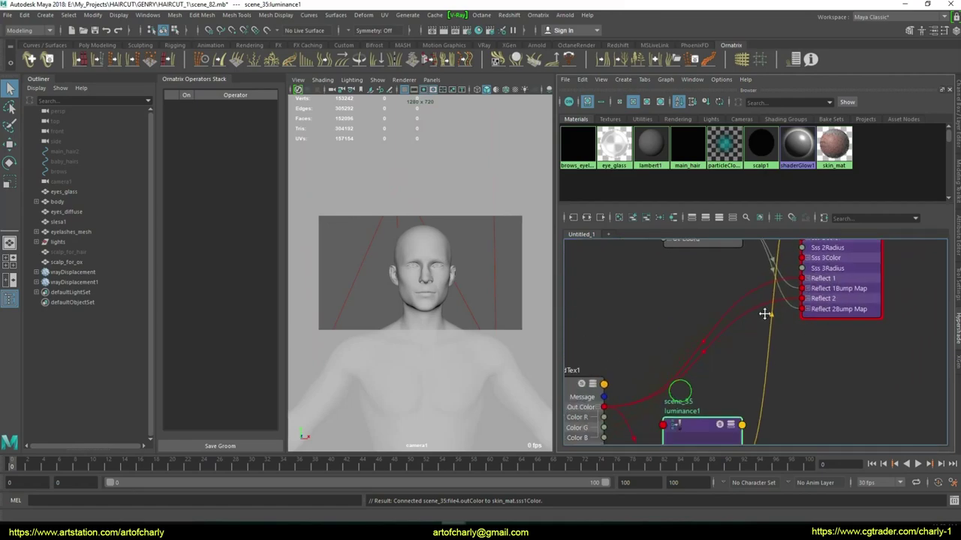
middle_click_drag(766, 315, 682, 339, "alt")
middle_click_drag(822, 314, 772, 324, "alt")
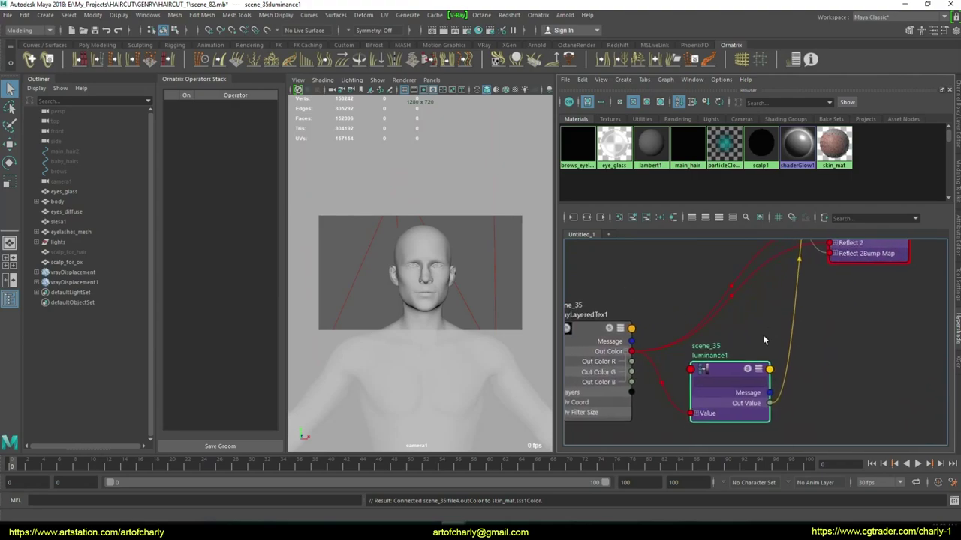
middle_click_drag(759, 308, 701, 435, "alt")
middle_click_drag(701, 368, 701, 385, "alt")
Step: Expand skin_mat's full input list and wire luminance1 Out Value into Reflect 2Roughness
left_click(840, 271)
left_click(840, 270)
left_click(840, 271)
mouse_move(703, 295)
middle_mouse_down("alt")
mouse_move(695, 232)
mouse_move(705, 364)
middle_mouse_up("alt")
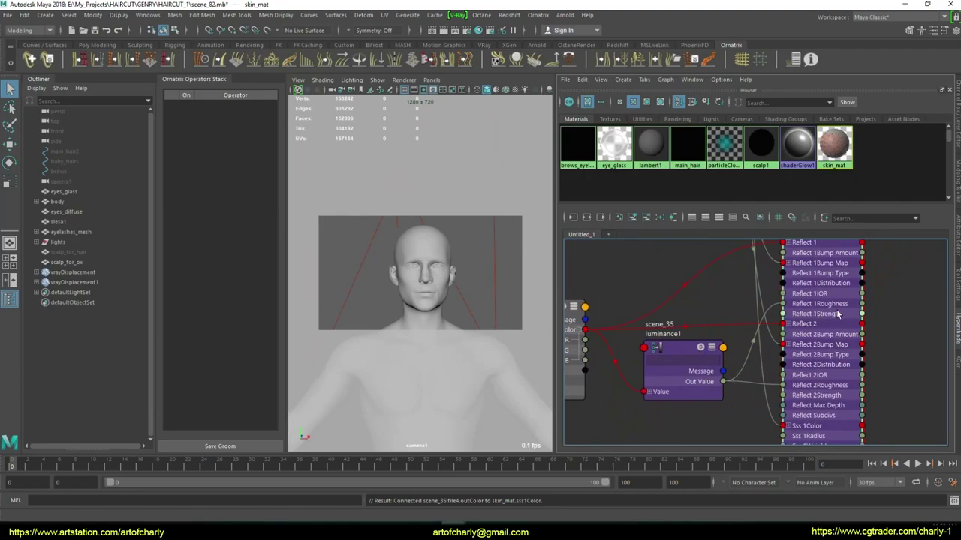
left_click_drag(735, 382, 838, 390)
middle_click_drag(739, 413, 863, 411, "alt")
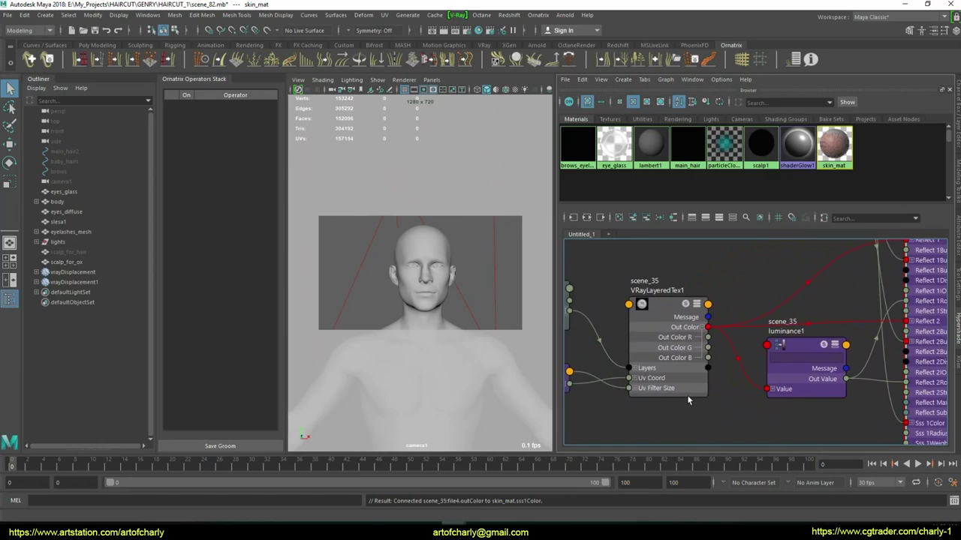
middle_click_drag(653, 290, 762, 291, "alt")
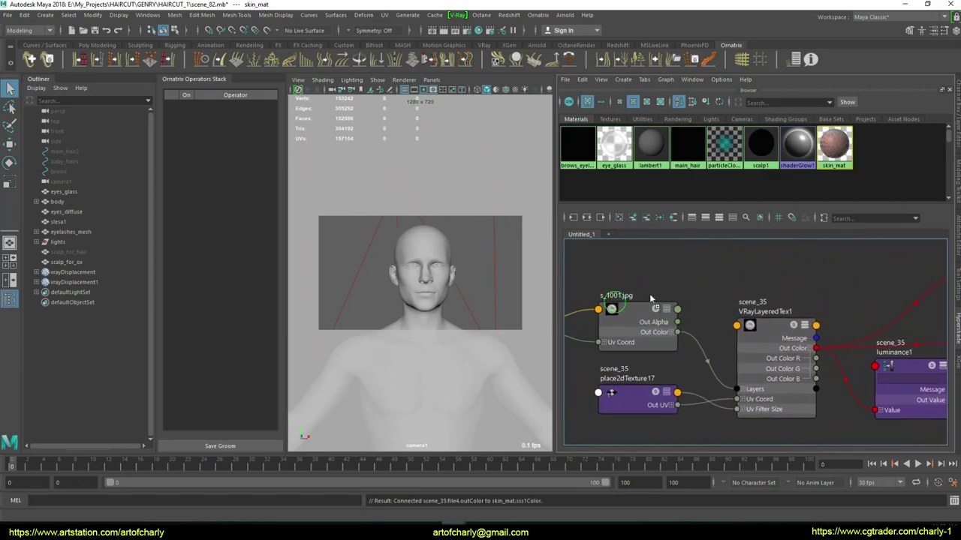
Step: Select the s_1001.jpg file5 node, preview its image in FCheck, then close the preview
middle_click_drag(650, 268, 706, 265, "alt")
left_click(672, 312)
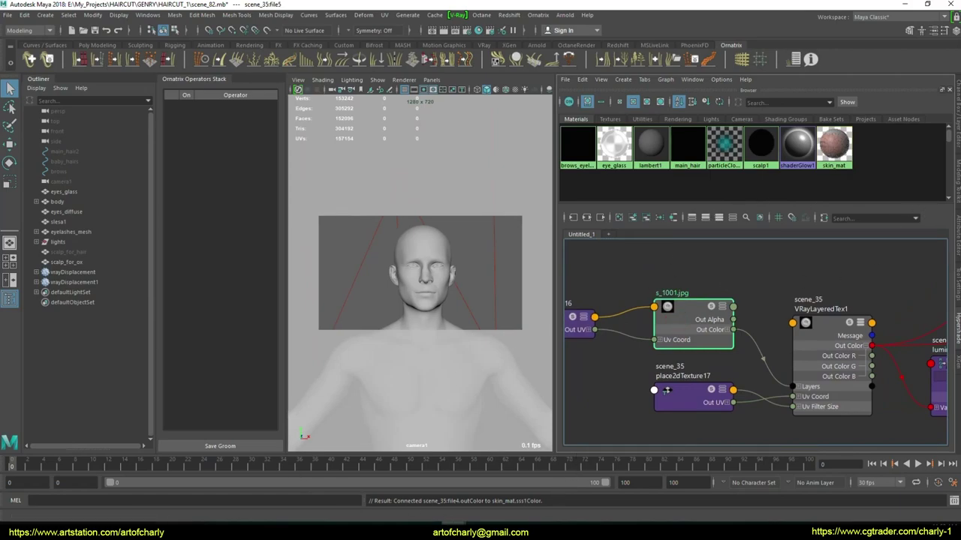
key("ctrl+a")
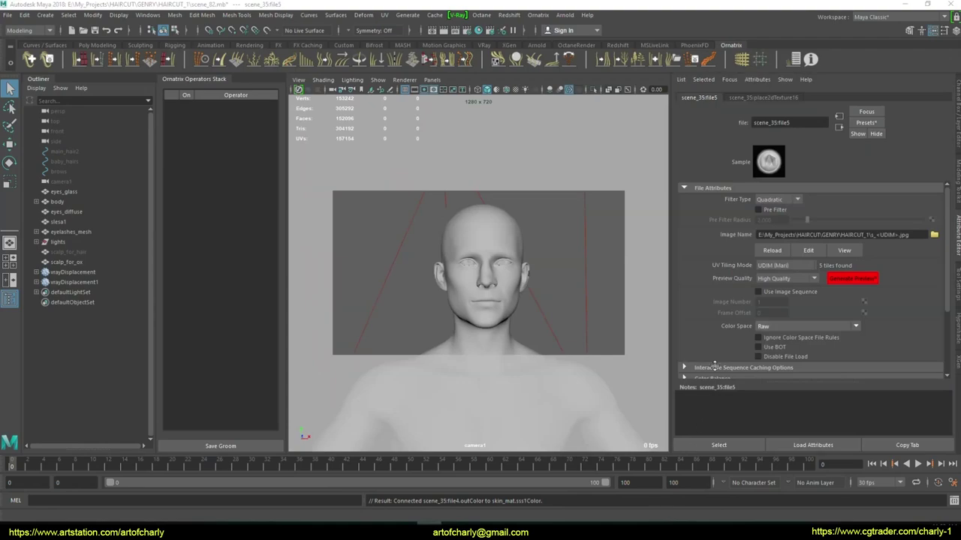
left_click(843, 250)
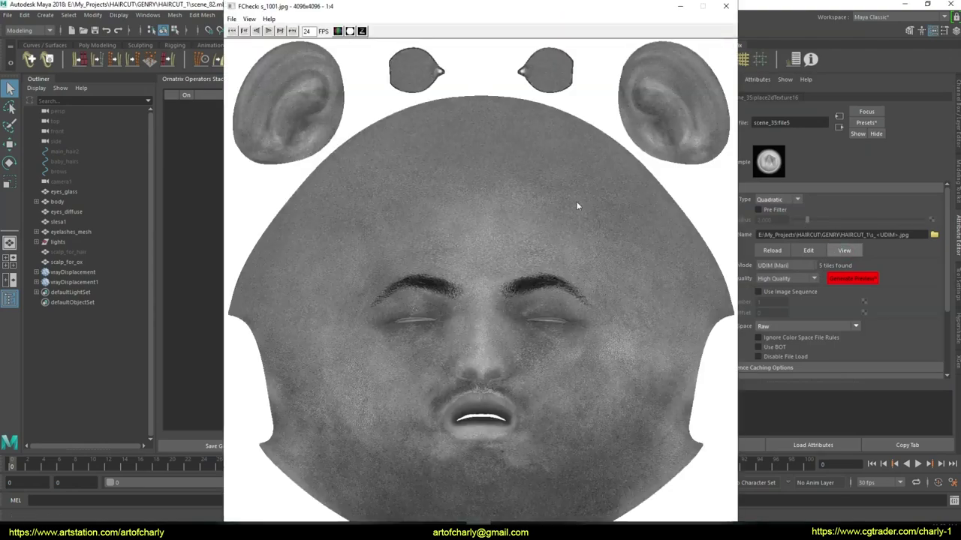
left_click(442, 355)
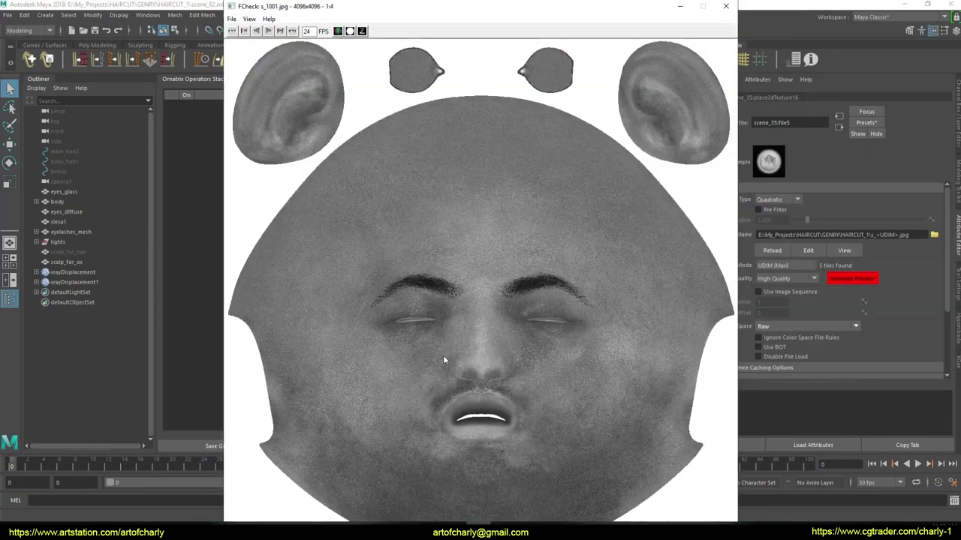
left_click(725, 6)
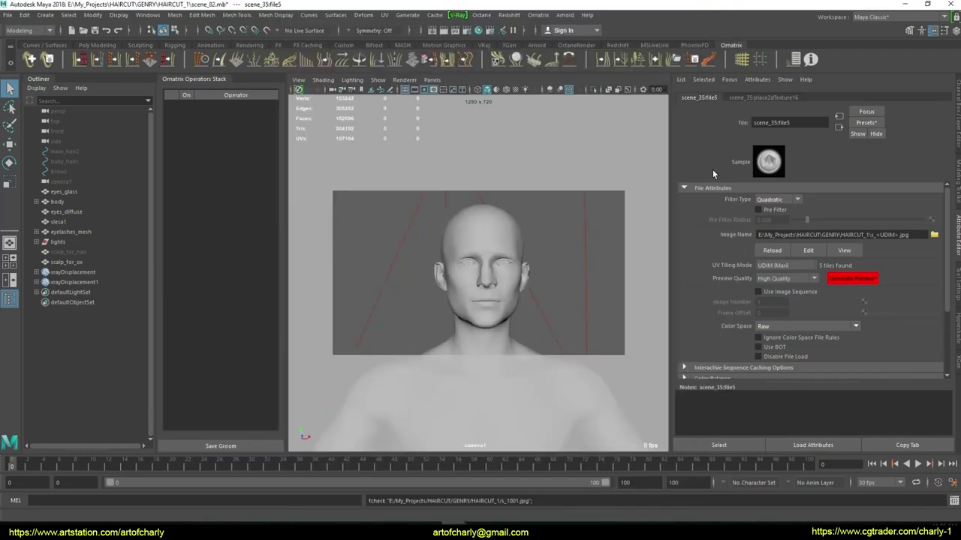
left_click(838, 127)
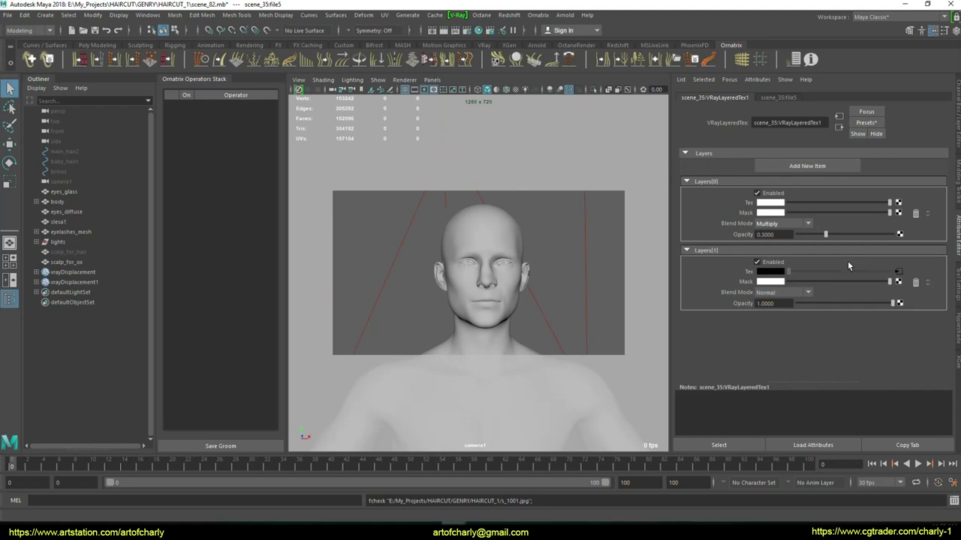
Step: Back in the node graph, frame VRayLayeredTex1, luminance1 and skin_mat, starting an Out Color R link
left_click(958, 318)
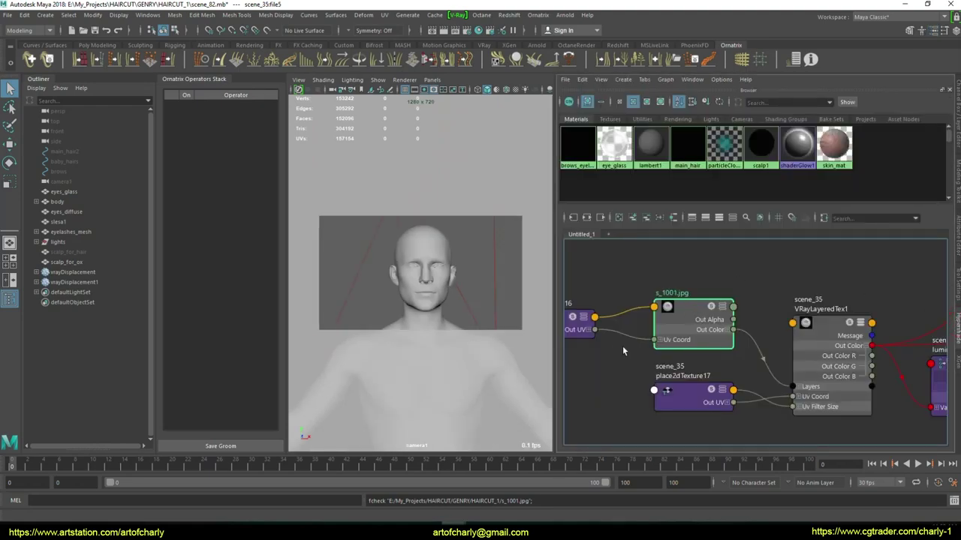
mouse_move(630, 338)
middle_mouse_down("alt")
mouse_move(726, 351)
mouse_move(717, 333)
middle_mouse_up("alt")
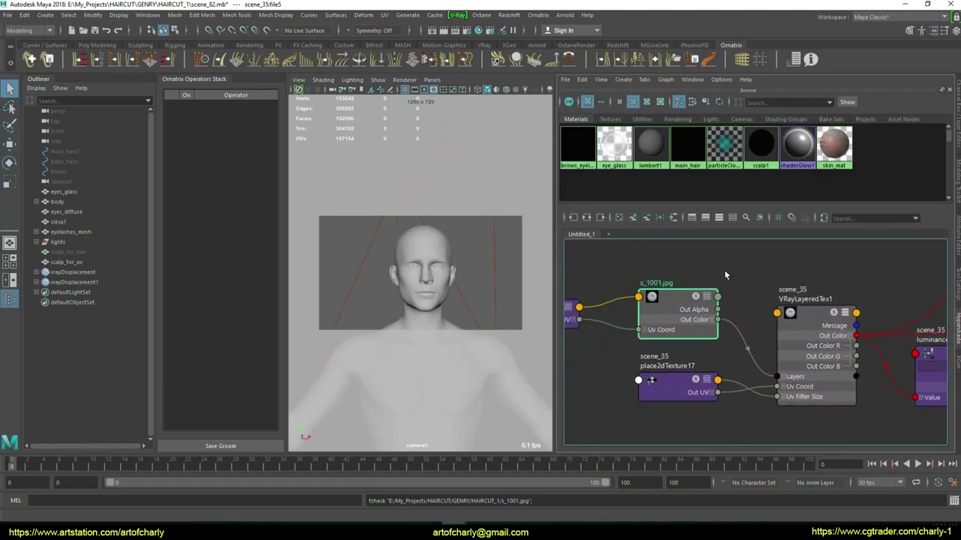
middle_click_drag(724, 276, 637, 268, "alt")
middle_click_drag(773, 267, 706, 265, "alt")
middle_click_drag(578, 255, 590, 255, "alt")
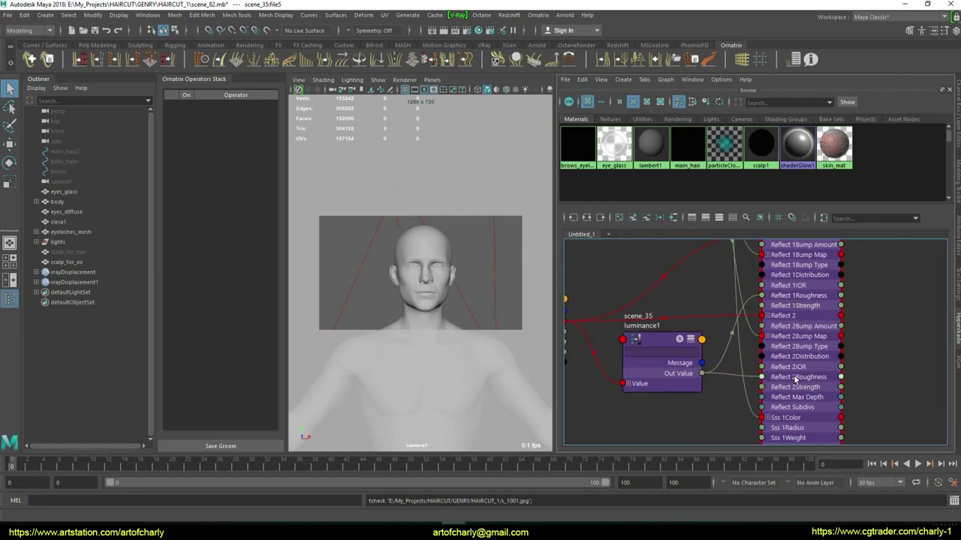
middle_click_drag(703, 376, 740, 369, "alt")
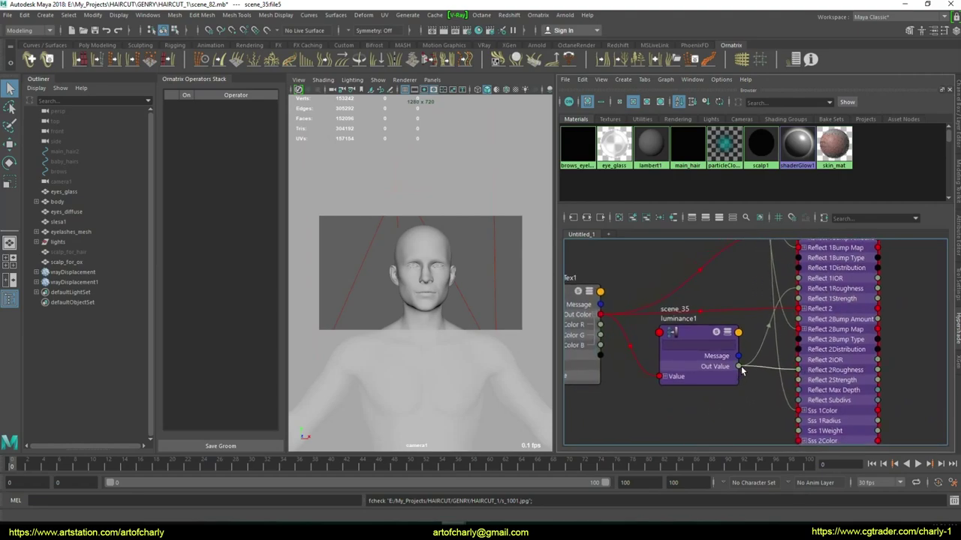
mouse_move(637, 403)
middle_mouse_down("alt")
mouse_move(696, 405)
mouse_move(670, 409)
middle_mouse_up("alt")
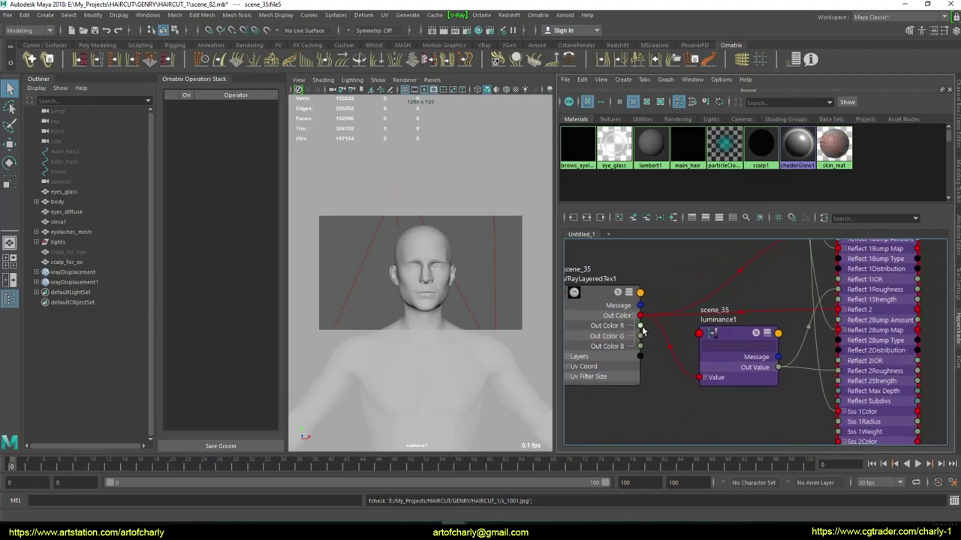
left_click_drag(642, 331, 645, 331)
Step: Cancel the pending connection, select luminance1 and bring VRayLayeredTex1 back into view
key("Escape")
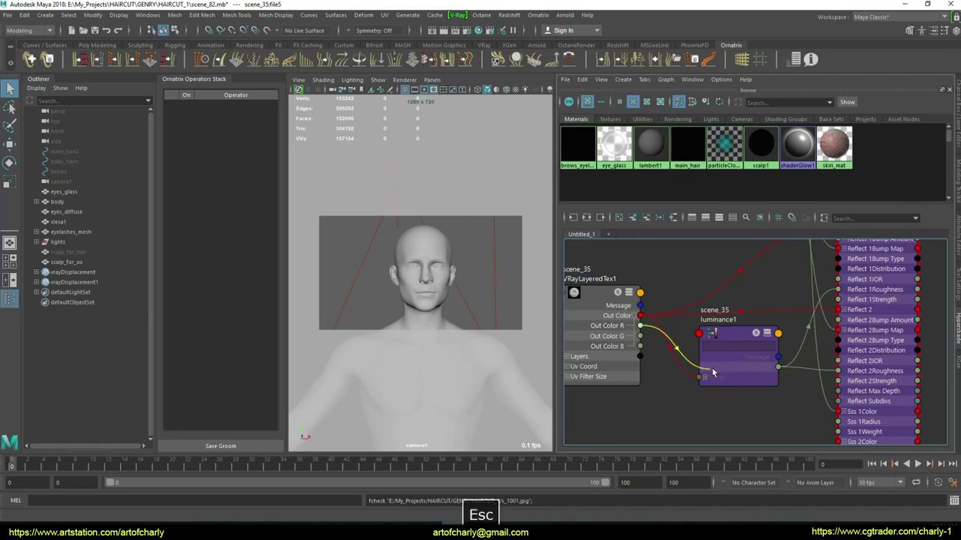
left_click(723, 339)
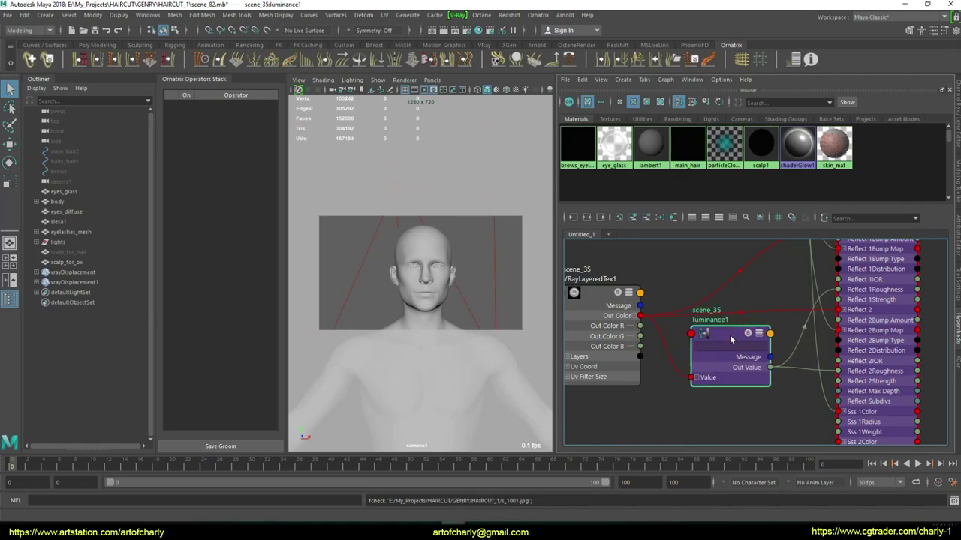
scroll(737, 378, "down", 2)
scroll(736, 377, "up", 3)
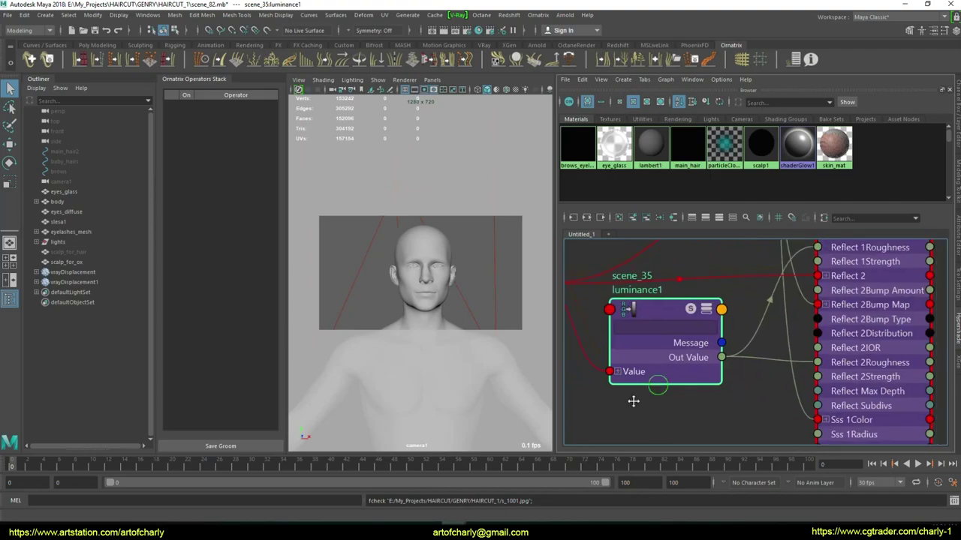
scroll(638, 399, "down", 2)
middle_click_drag(667, 385, 728, 370, "alt")
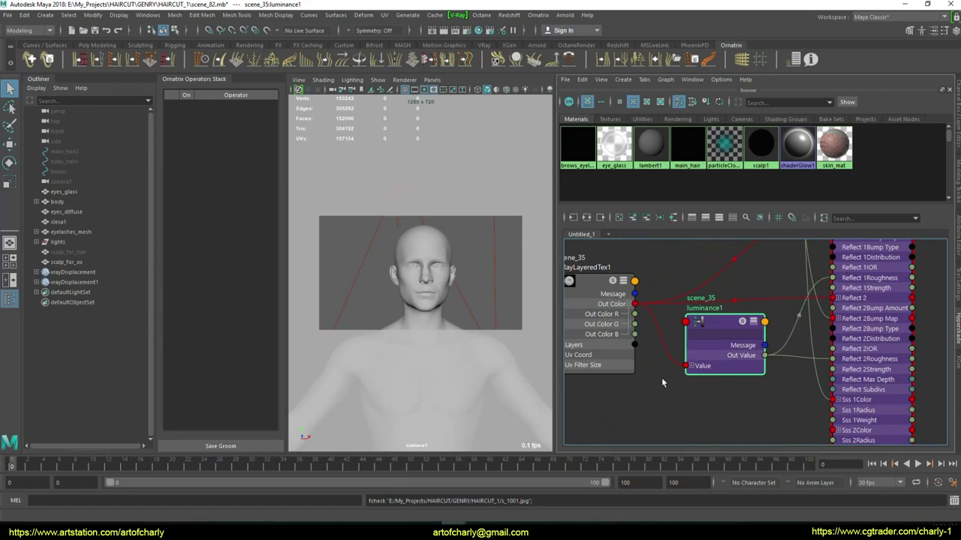
Step: Zoom in to frame skin_mat's Bump Map, Diffuse and Reflect inputs with its shader output
scroll(665, 349, "down", 3)
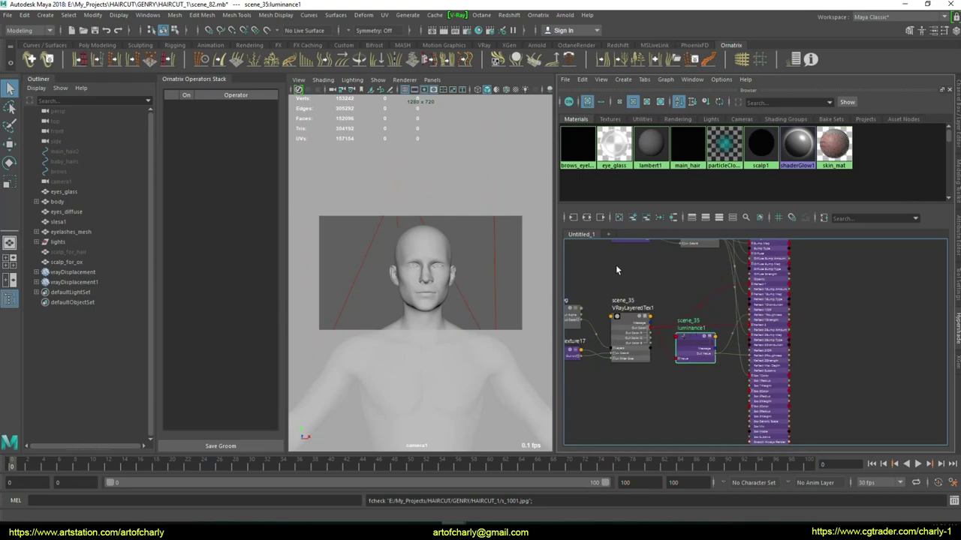
mouse_move(652, 270)
middle_mouse_down("alt")
mouse_move(692, 338)
mouse_move(713, 343)
mouse_move(729, 317)
mouse_move(691, 283)
middle_mouse_up("alt")
scroll(692, 283, "up", 5)
scroll(703, 332, "down", 5)
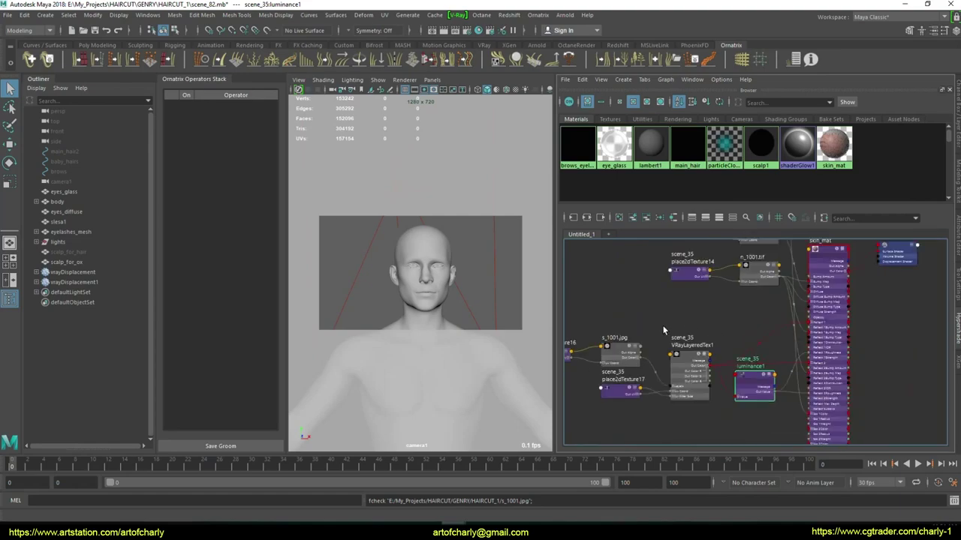
mouse_move(686, 304)
middle_mouse_down("alt")
mouse_move(637, 297)
mouse_move(578, 360)
mouse_move(624, 363)
mouse_move(634, 248)
middle_mouse_up("alt")
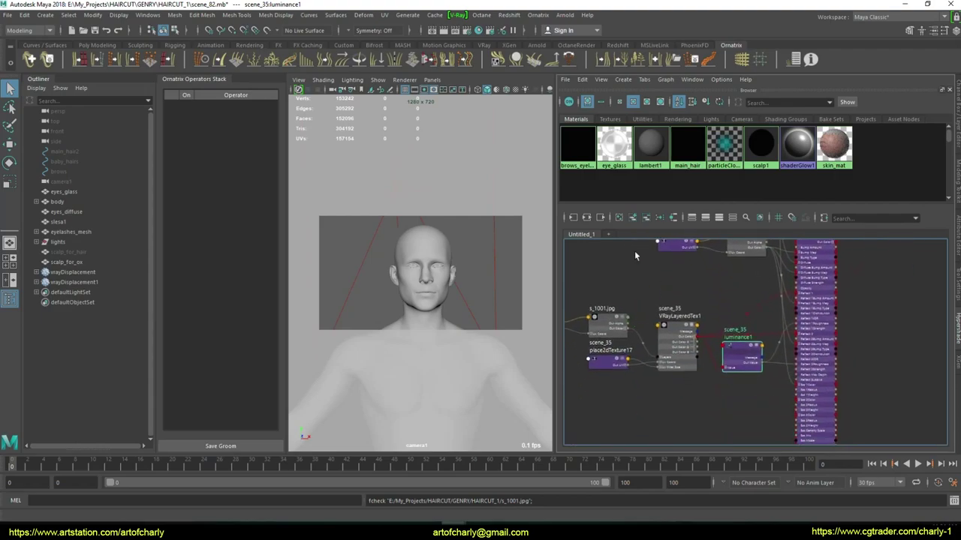
middle_click_drag(682, 386, 606, 374, "alt")
scroll(606, 375, "up", 5)
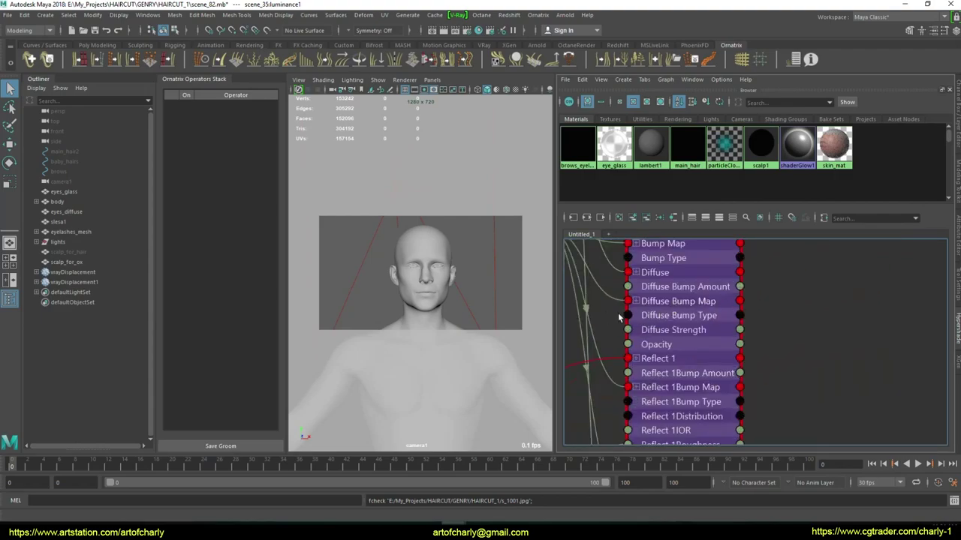
mouse_move(776, 287)
middle_mouse_down("alt")
mouse_move(776, 371)
mouse_move(728, 392)
mouse_move(795, 375)
mouse_move(774, 290)
mouse_move(766, 377)
mouse_move(756, 380)
middle_mouse_up("alt")
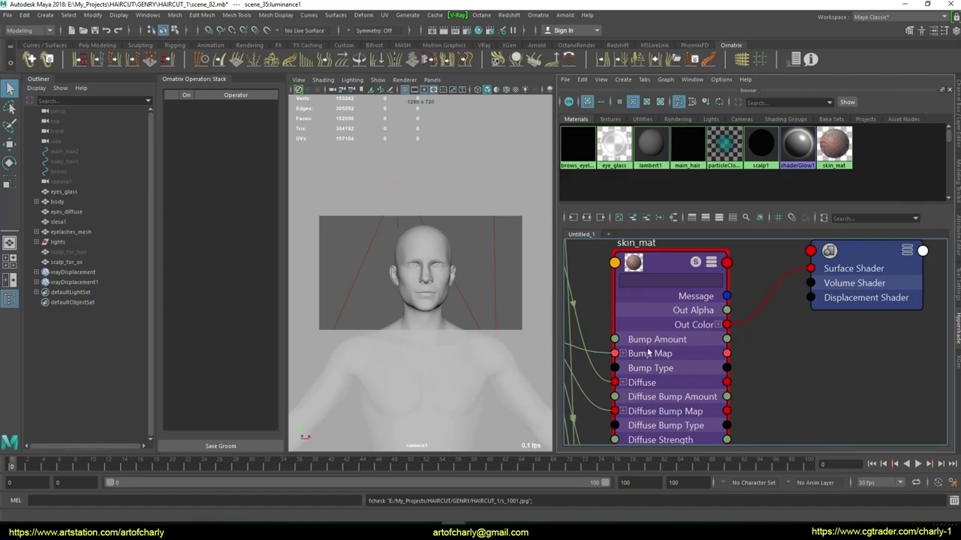
left_click(957, 236)
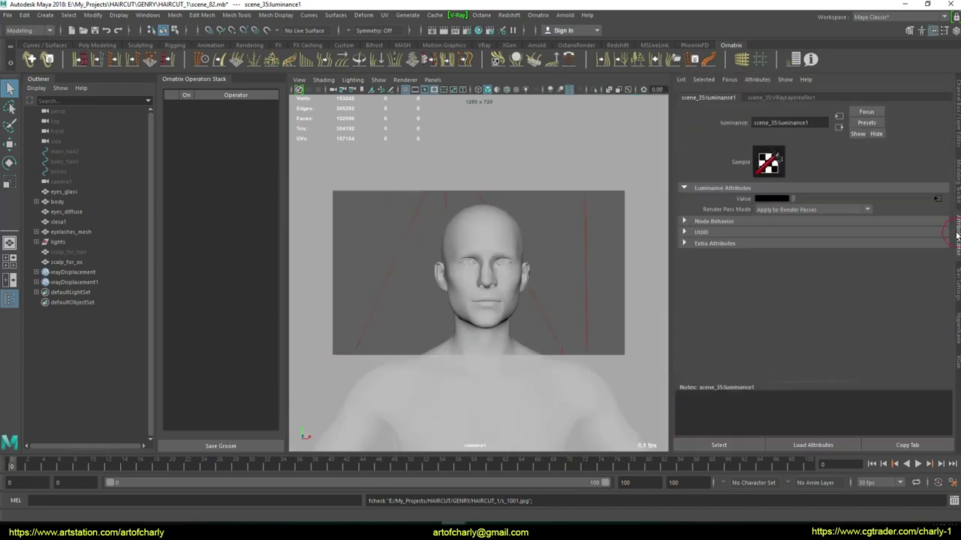
left_click(954, 287)
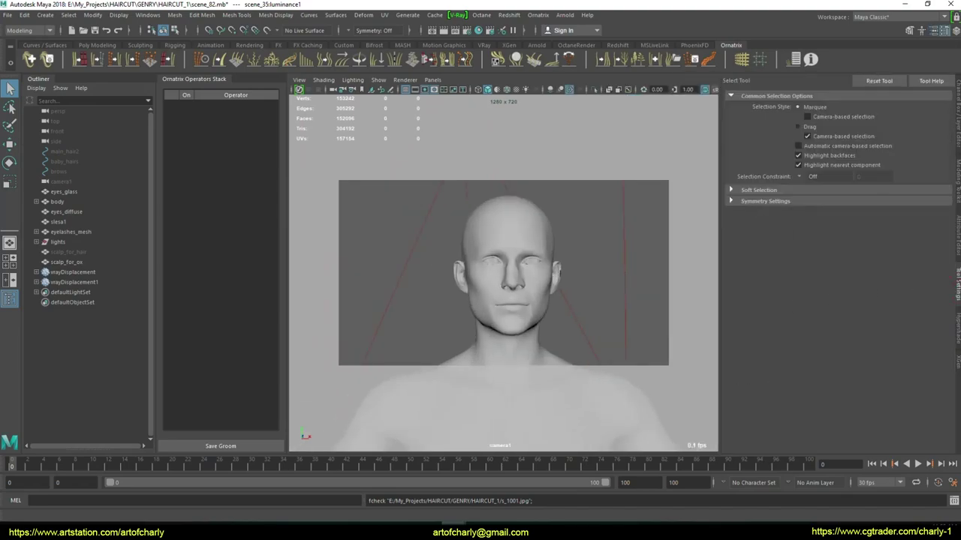
left_click(957, 336)
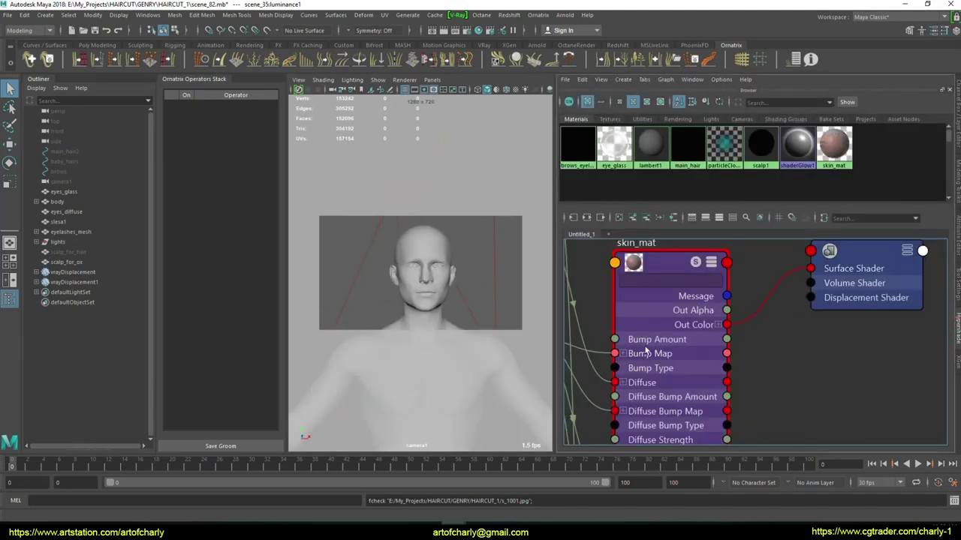
mouse_move(794, 336)
middle_mouse_down("alt")
mouse_move(801, 362)
mouse_move(828, 330)
mouse_move(806, 246)
mouse_move(806, 287)
middle_mouse_up("alt")
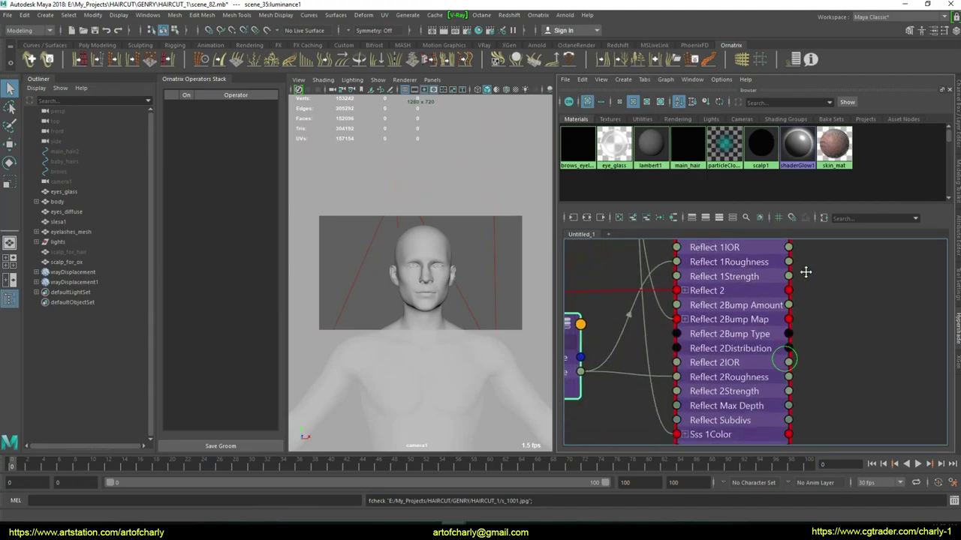
middle_click_drag(639, 403, 619, 335, "alt")
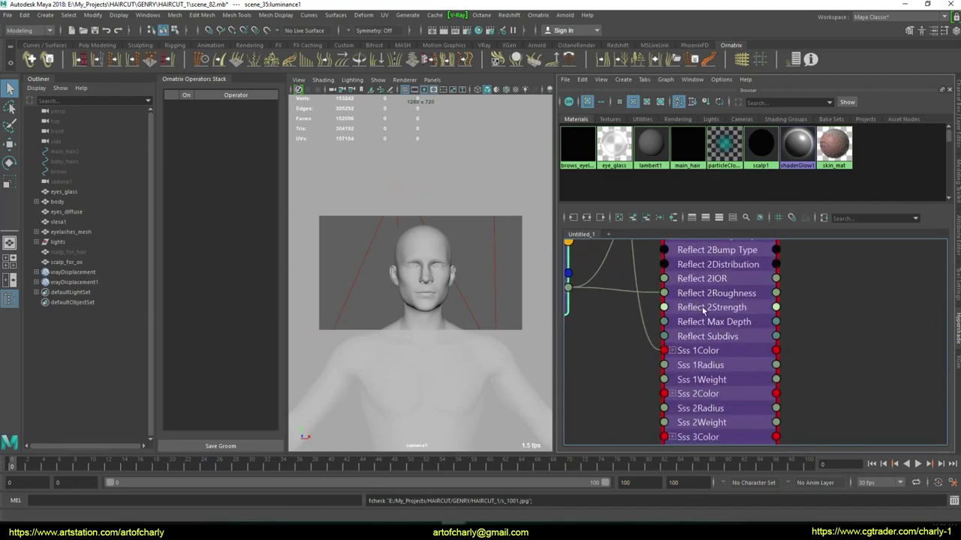
mouse_move(593, 414)
middle_mouse_down("alt")
mouse_move(800, 312)
mouse_move(625, 388)
middle_mouse_up("alt")
middle_click_drag(613, 293, 625, 356, "alt")
middle_click_drag(620, 302, 638, 378, "alt")
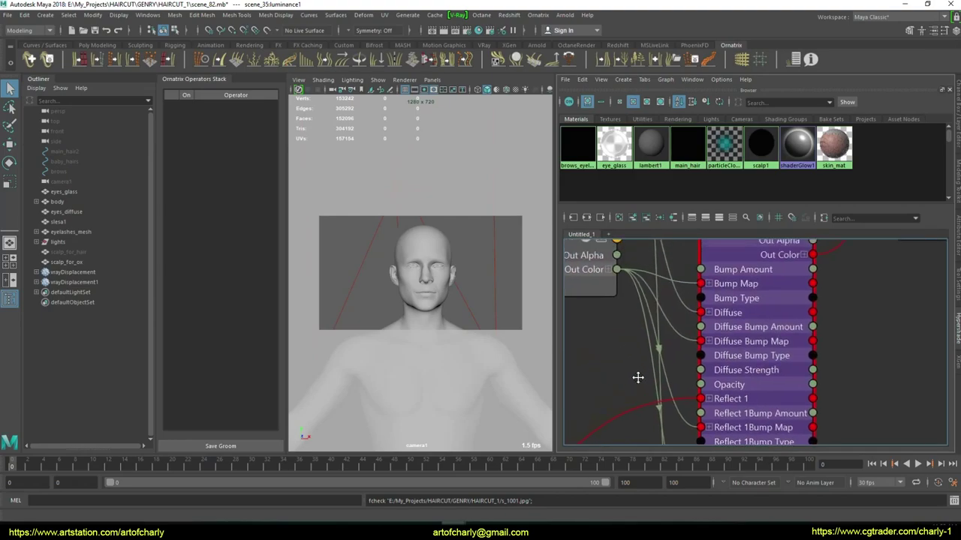
scroll(637, 377, "down", 2)
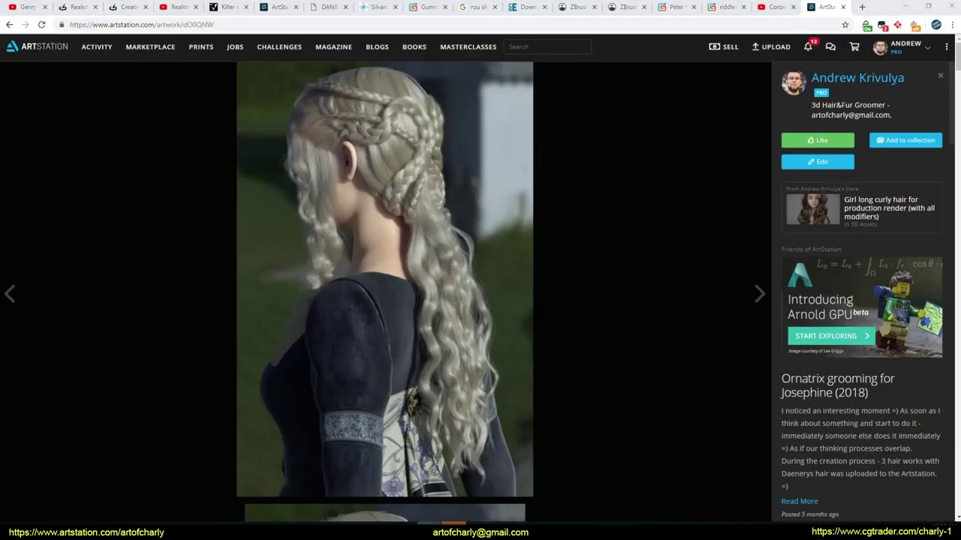
scroll(352, 333, "down", 3)
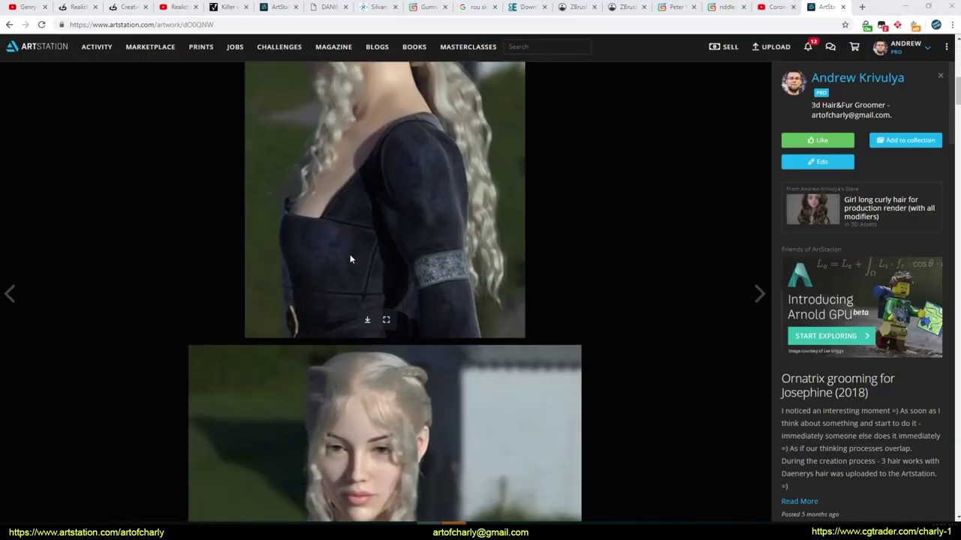
scroll(325, 265, "down", 5)
scroll(325, 265, "down", 2)
scroll(326, 265, "up", 1)
right_click(396, 247)
left_click(413, 252)
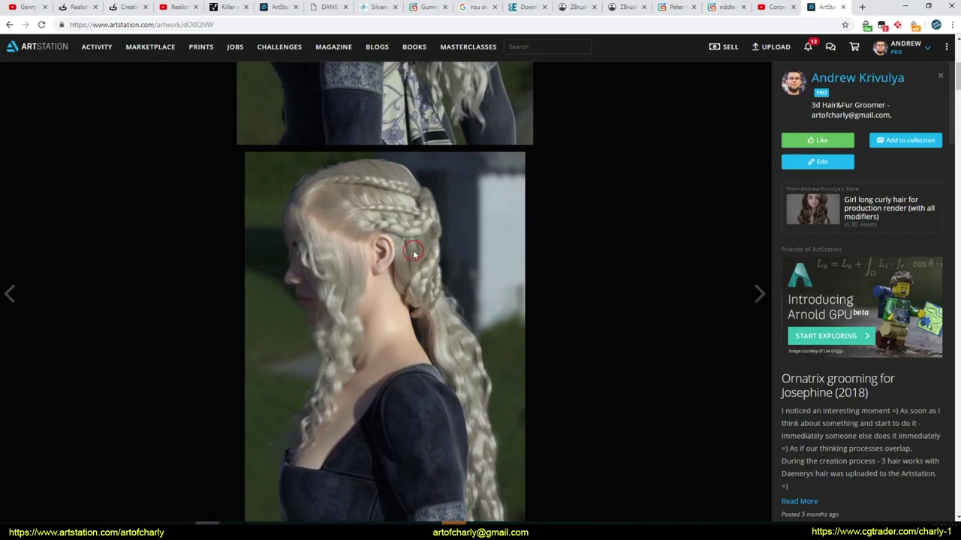
left_click(813, 9)
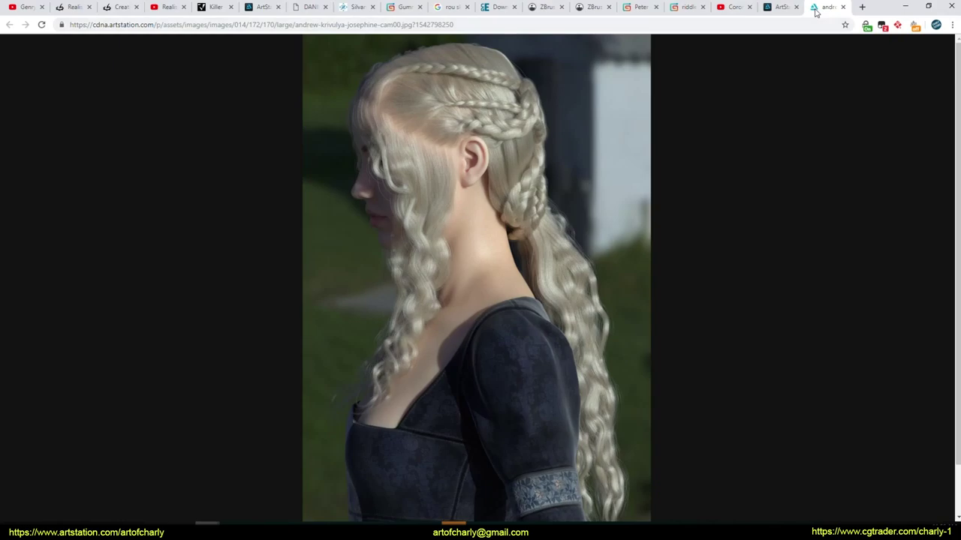
left_click(842, 7)
scroll(333, 254, "down", 3)
scroll(336, 291, "down", 3)
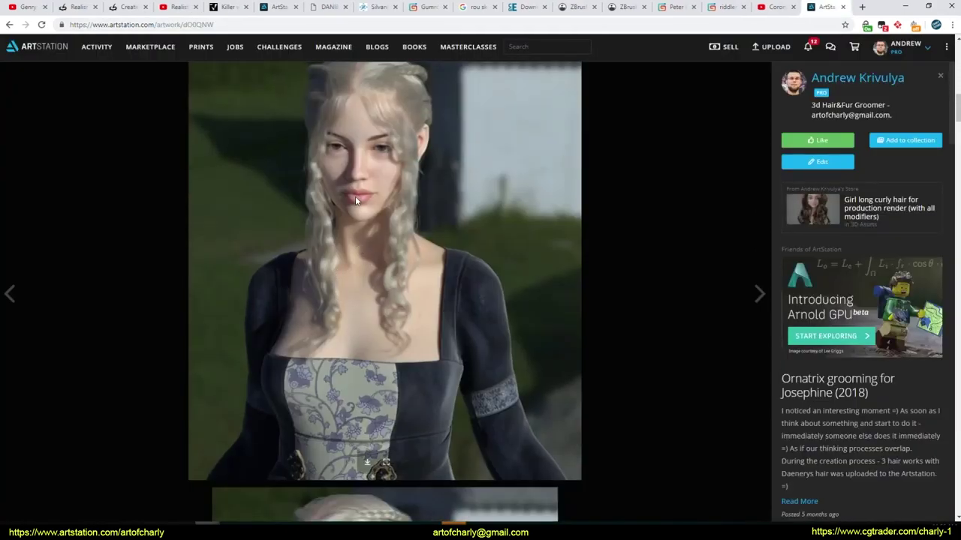
scroll(363, 232, "down", 4)
scroll(372, 272, "down", 4)
scroll(372, 325, "down", 5)
scroll(372, 325, "down", 4)
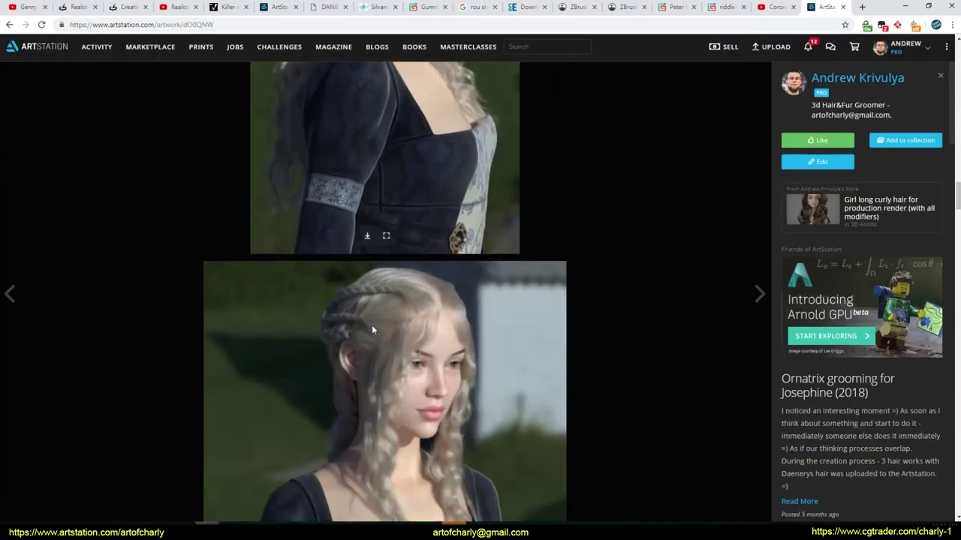
scroll(371, 328, "down", 5)
scroll(372, 330, "down", 5)
scroll(372, 333, "down", 5)
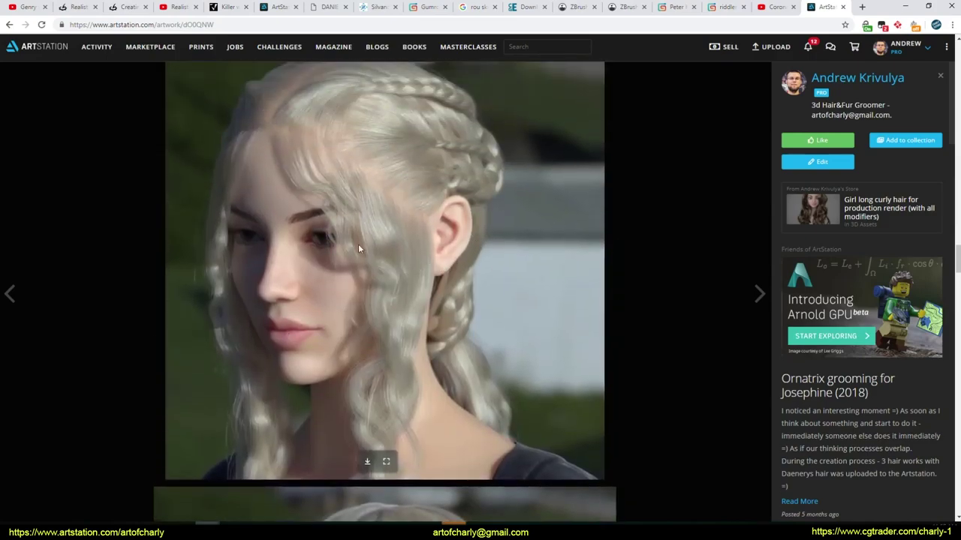
scroll(353, 291, "down", 4)
scroll(359, 296, "down", 2)
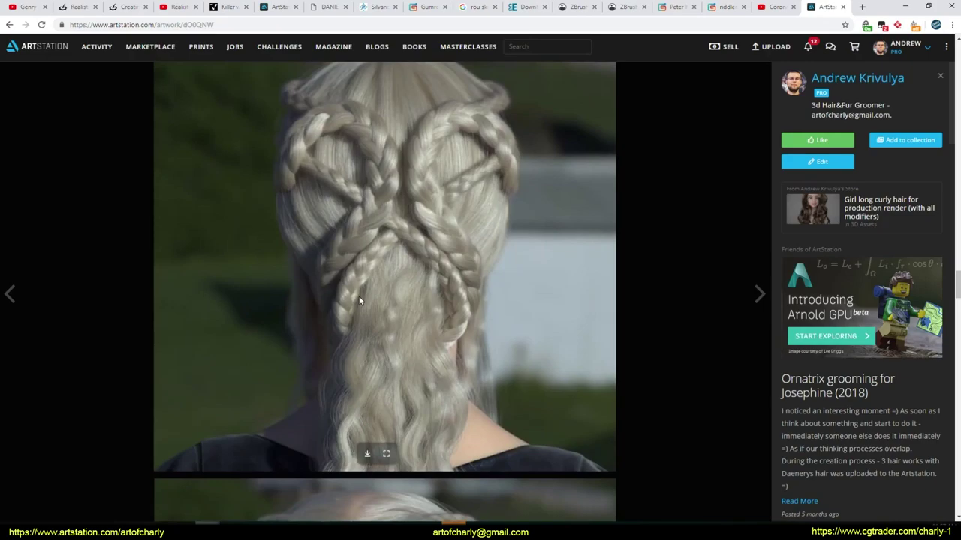
scroll(356, 306, "up", 3)
scroll(357, 308, "up", 2)
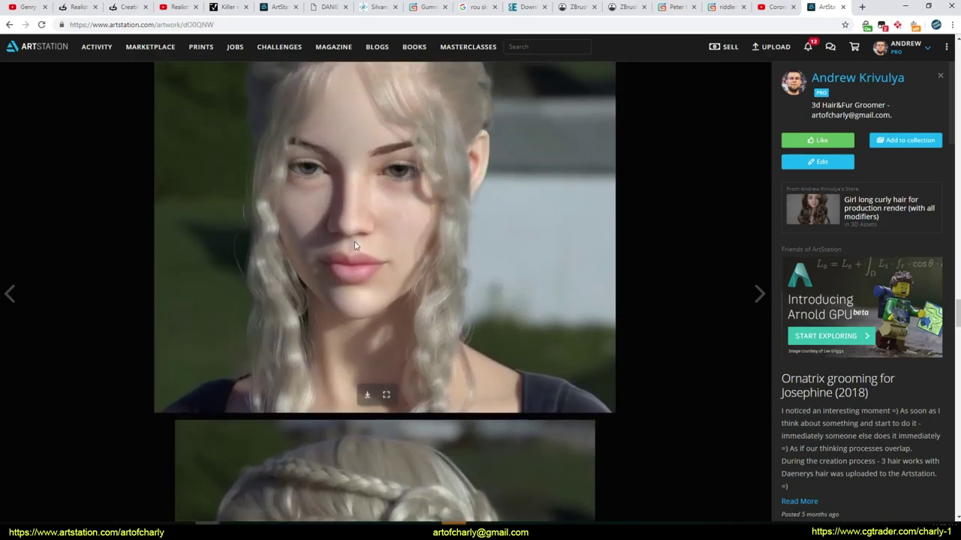
scroll(423, 286, "up", 1)
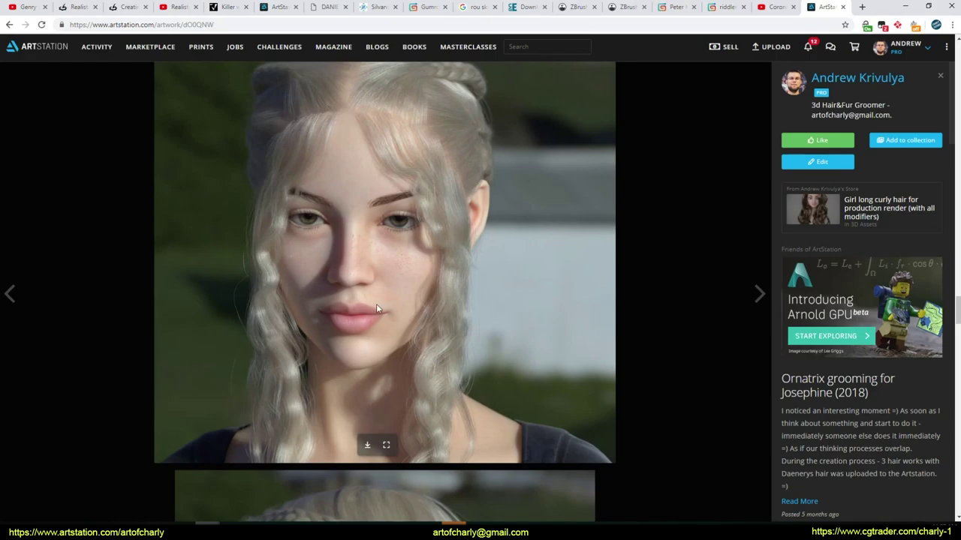
scroll(358, 318, "down", 4)
scroll(354, 316, "down", 2)
scroll(343, 331, "down", 5)
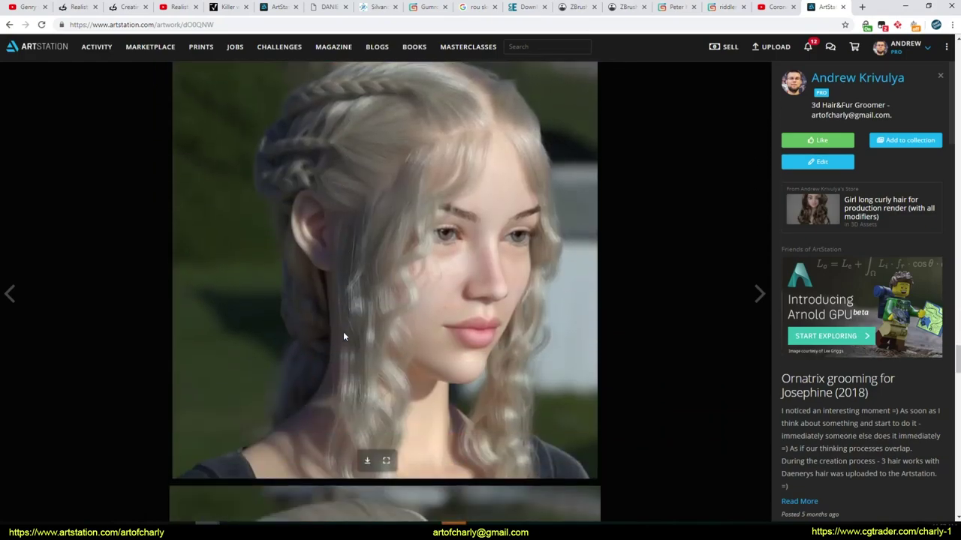
scroll(343, 337, "down", 1)
scroll(330, 342, "down", 2)
scroll(300, 350, "down", 1)
scroll(373, 357, "down", 1)
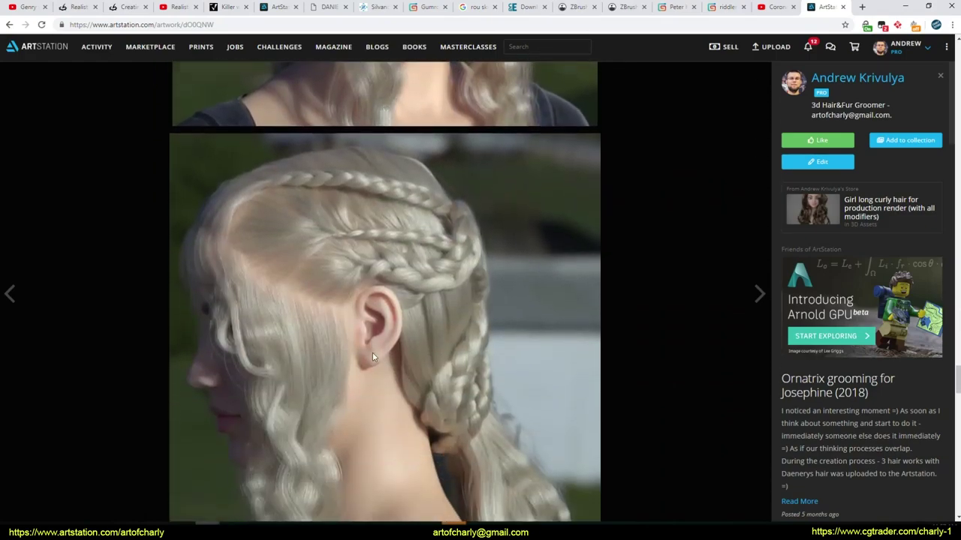
scroll(352, 315, "down", 1)
scroll(406, 267, "up", 1)
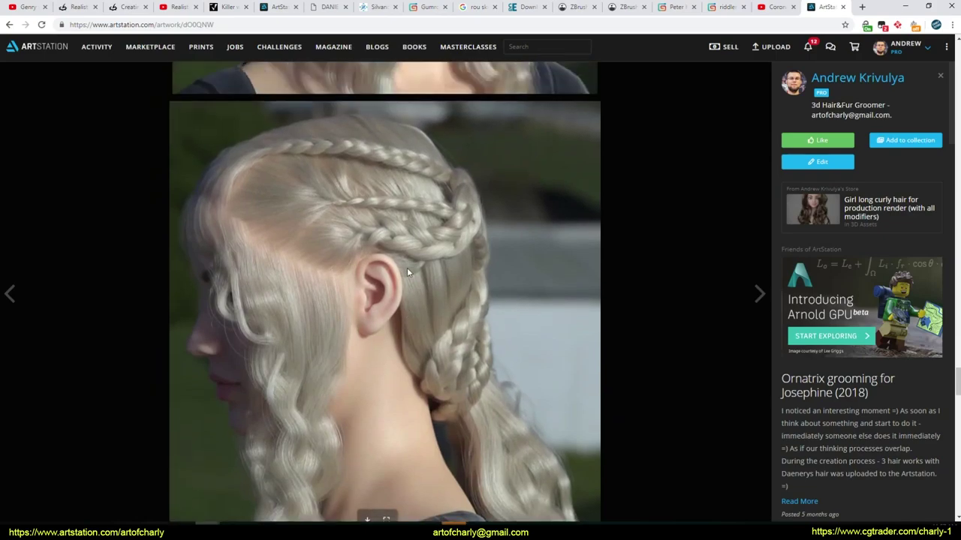
scroll(406, 267, "up", 1)
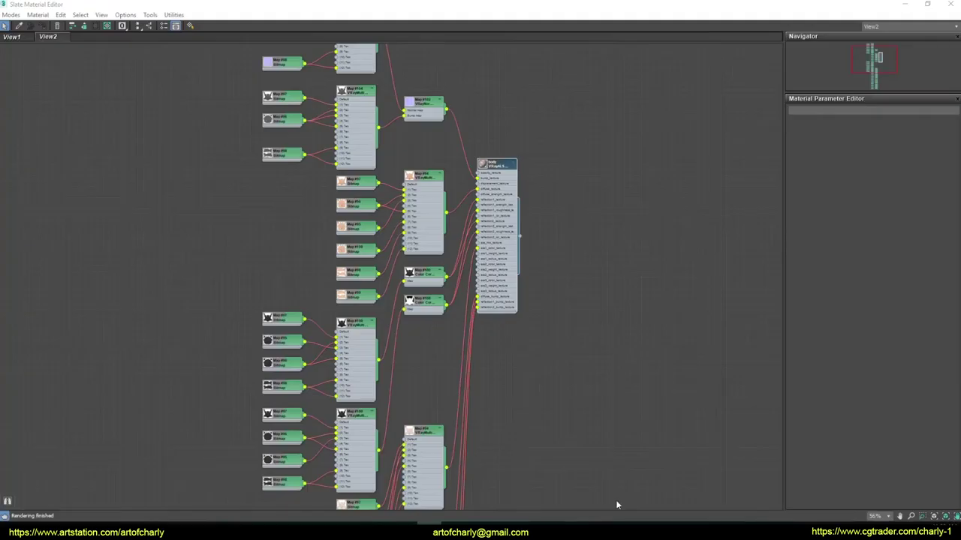
Step: Zoom out, recenter, then zoom in on the Map #94 VRayMultiSubTex node and its bitmaps
scroll(140, 280, "down", 2)
scroll(311, 285, "down", 1)
scroll(202, 165, "down", 1)
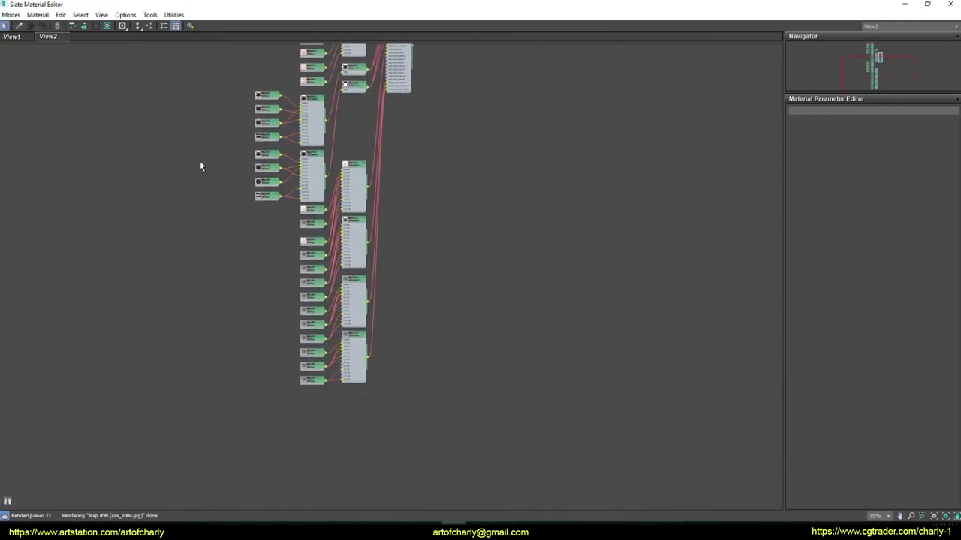
scroll(189, 236, "down", 1)
middle_click_drag(229, 180, 254, 373)
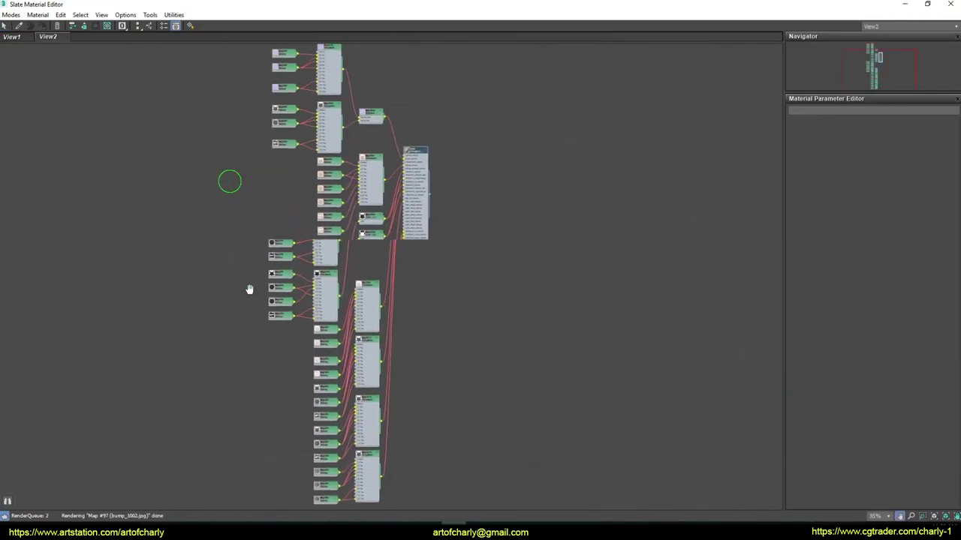
scroll(405, 270, "up", 5)
scroll(300, 304, "up", 4)
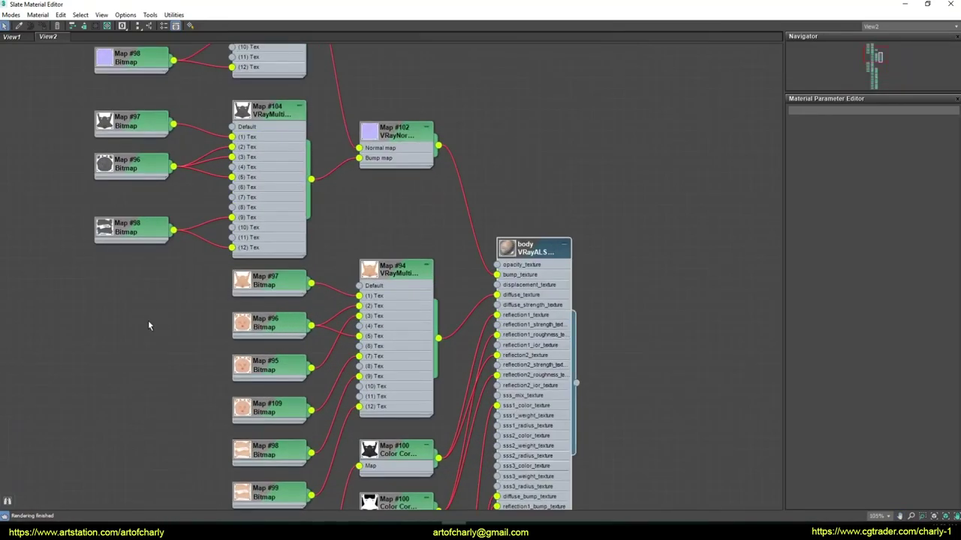
middle_click_drag(355, 235, 299, 244)
scroll(326, 276, "up", 2)
scroll(326, 276, "up", 2)
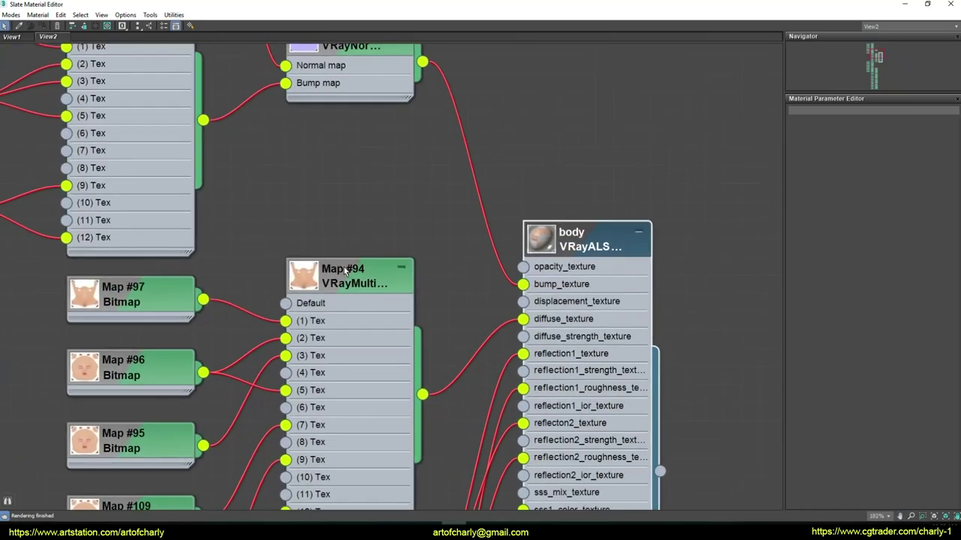
left_click(344, 272)
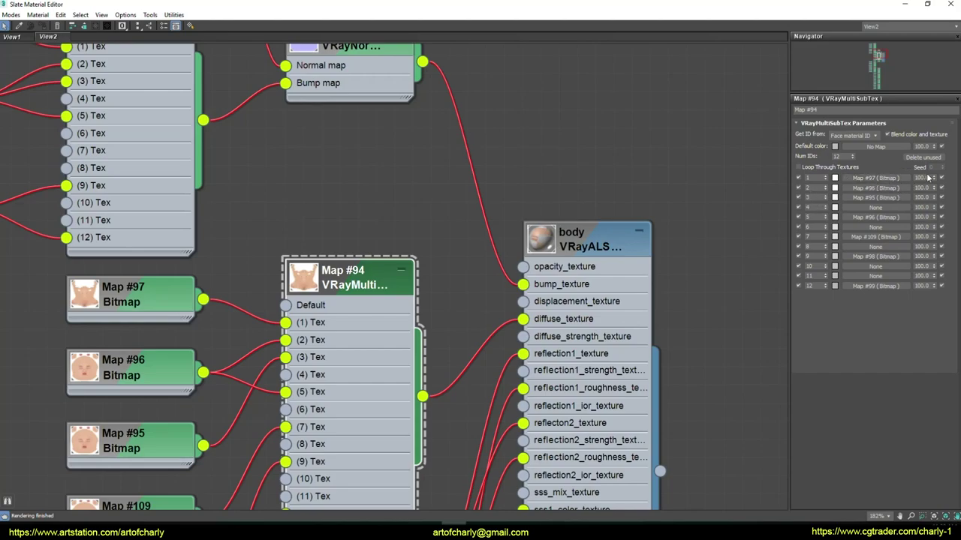
double_click(811, 178)
double_click(809, 207)
double_click(839, 156)
left_click(554, 164)
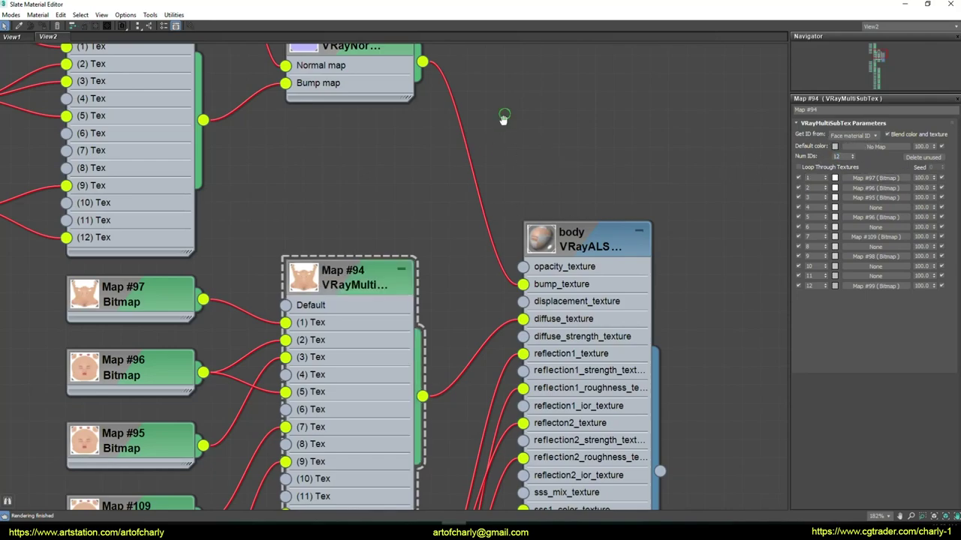
middle_click_drag(504, 118, 549, 52)
left_click(173, 228)
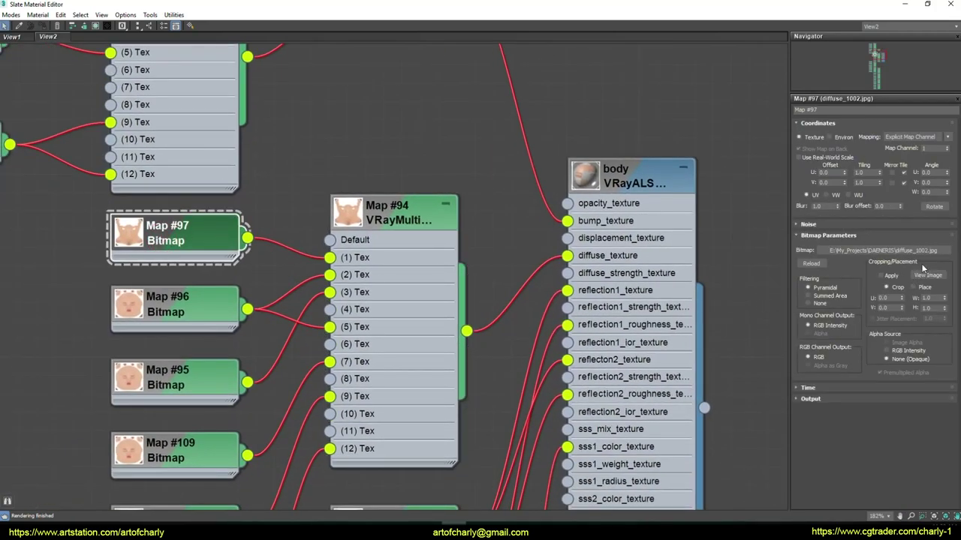
left_click(150, 311)
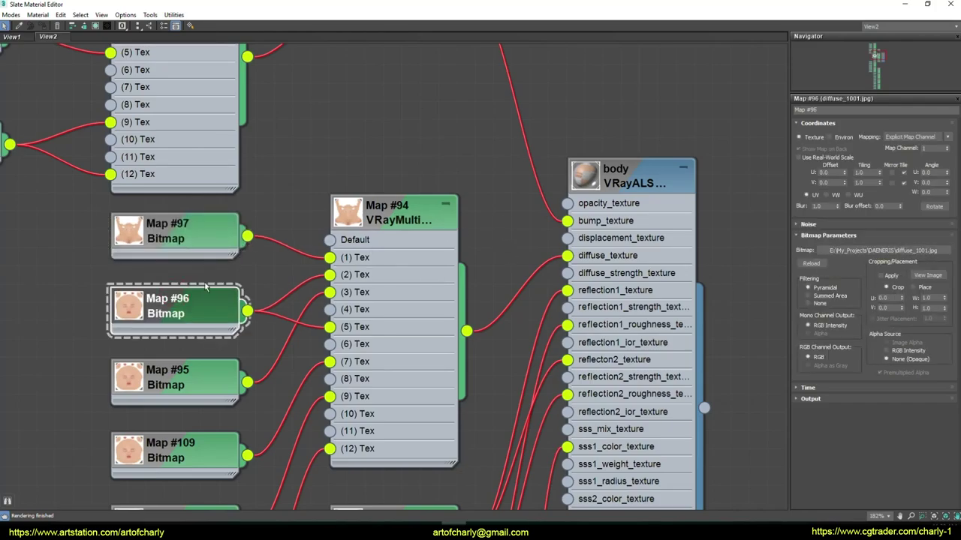
left_click(395, 213)
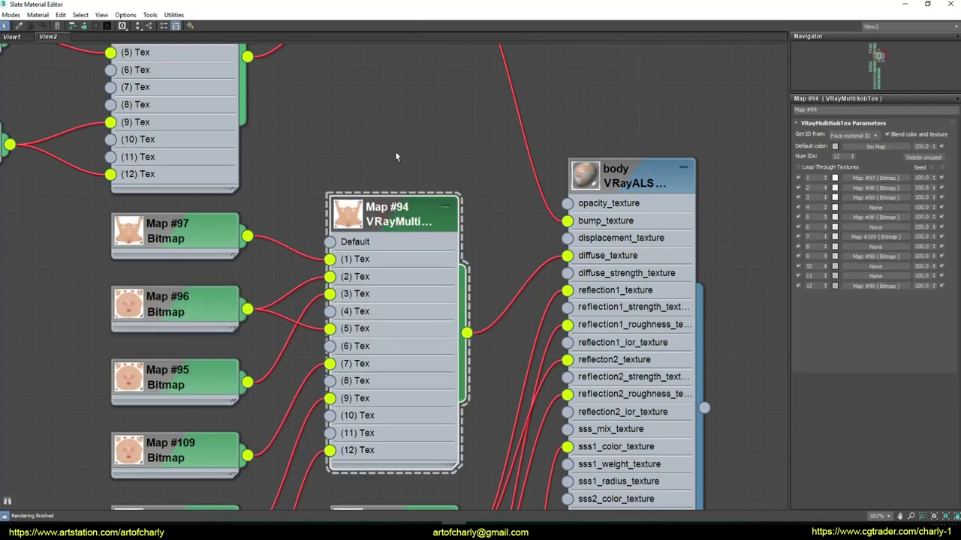
middle_click_drag(396, 156, 465, 266)
scroll(468, 268, "down", 1)
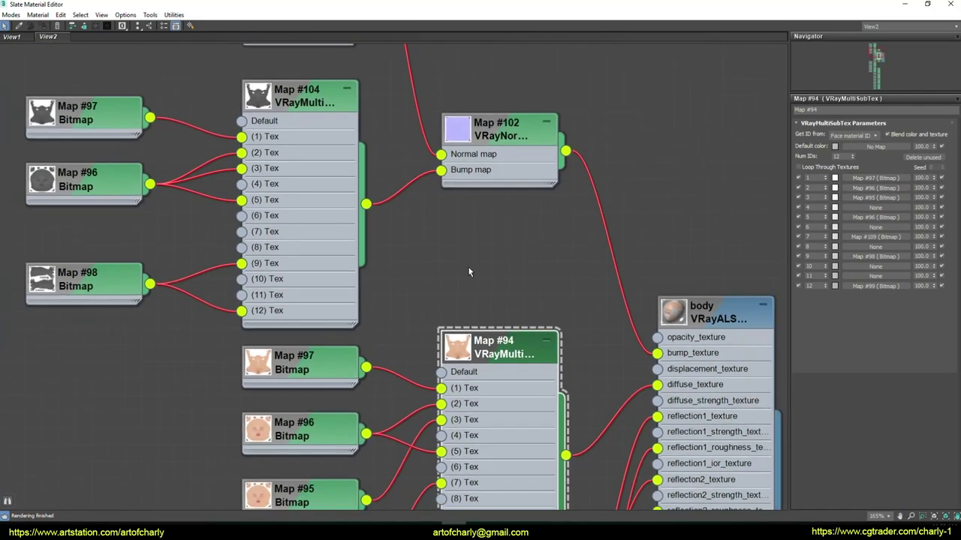
scroll(468, 267, "down", 4)
left_click(674, 333)
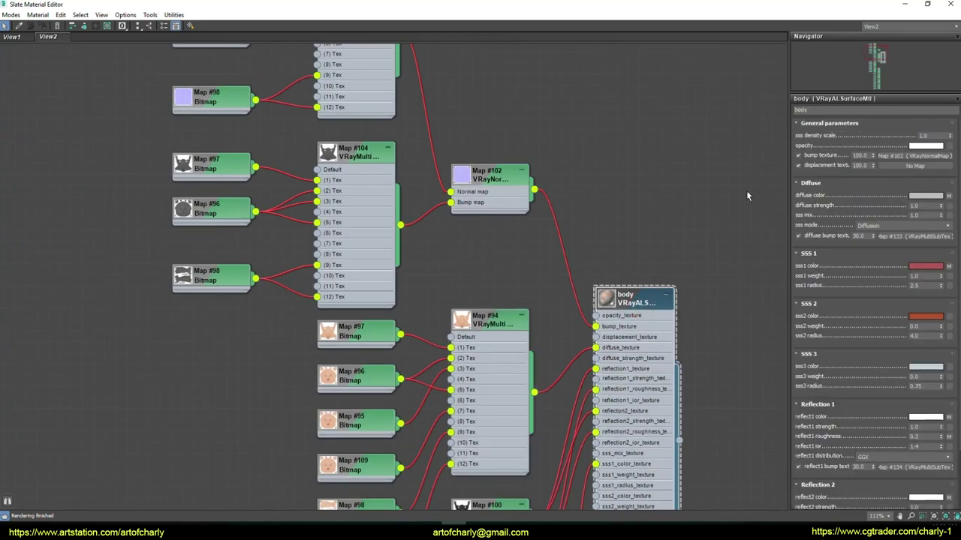
Step: Highlight the body material's sss density scale and its 100.0 bump texture amount
double_click(935, 135)
double_click(859, 155)
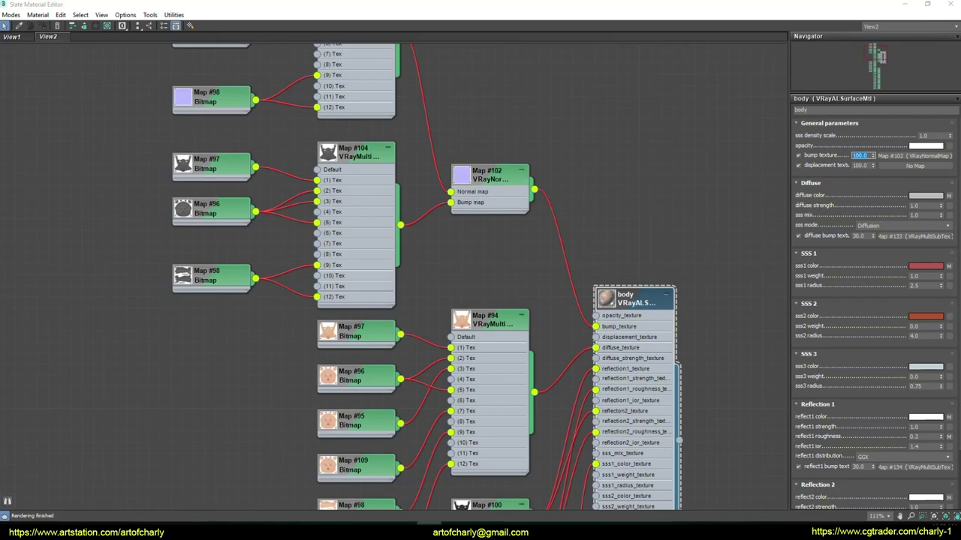
left_click(602, 9)
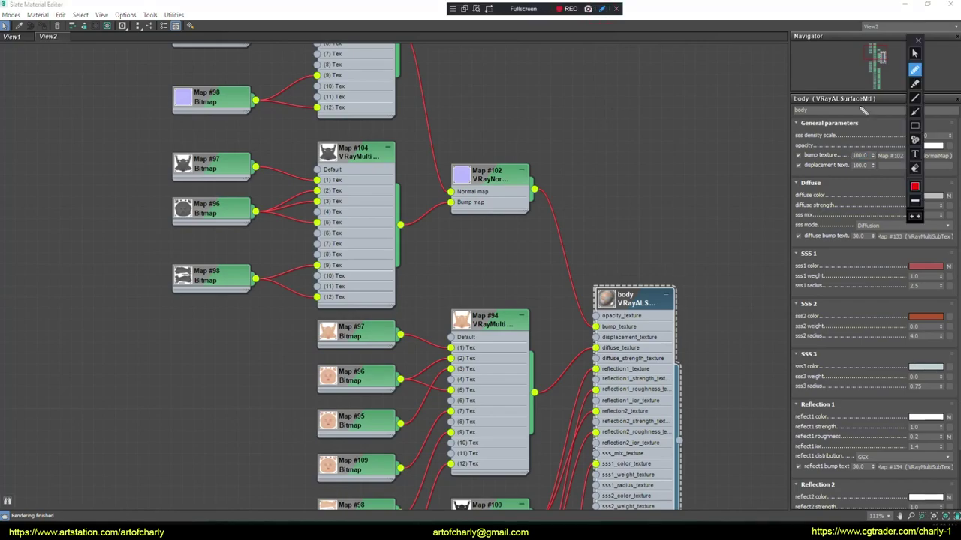
Step: Mark up the bump, diffuse bump and reflect1 bump settings and the Map #102 and Map #134 slots in red
left_click_drag(909, 41, 649, 10)
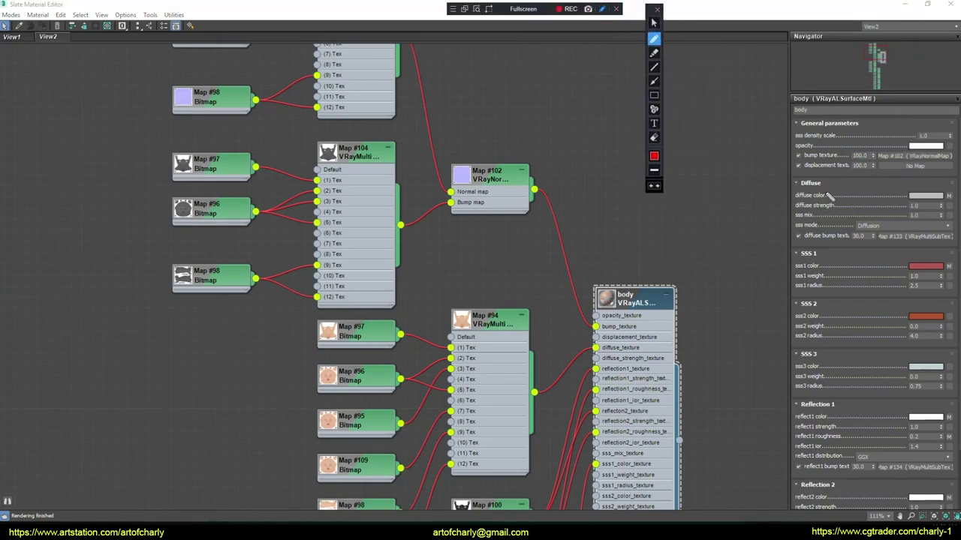
left_click_drag(790, 161, 835, 164)
left_click_drag(794, 463, 863, 473)
left_click_drag(792, 243, 856, 242)
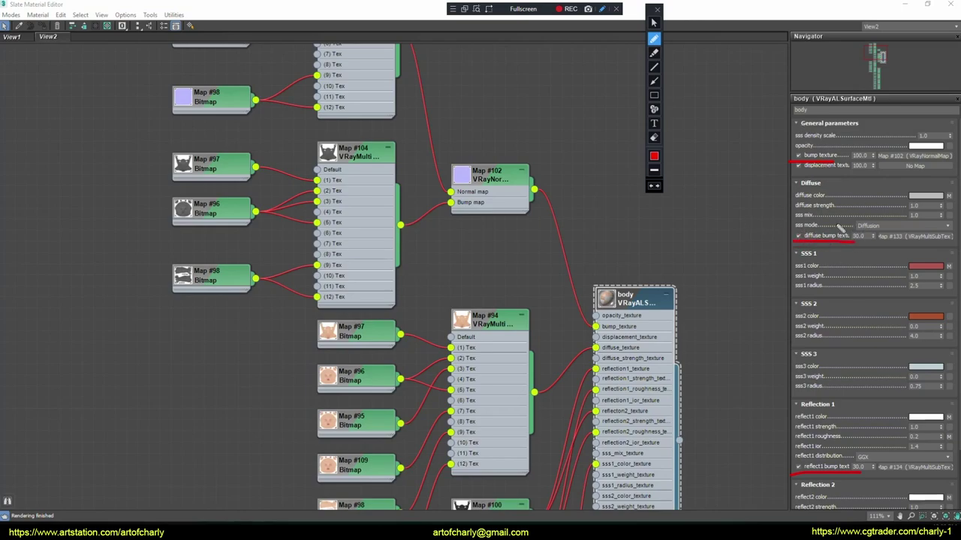
mouse_move(927, 164)
left_mouse_down()
mouse_move(893, 142)
mouse_move(942, 160)
left_mouse_up()
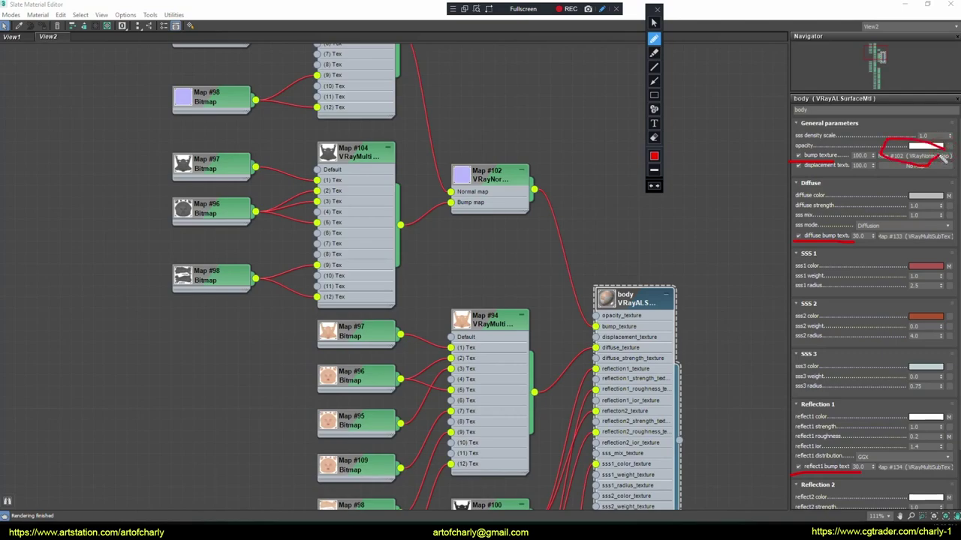
left_click_drag(950, 226, 910, 259)
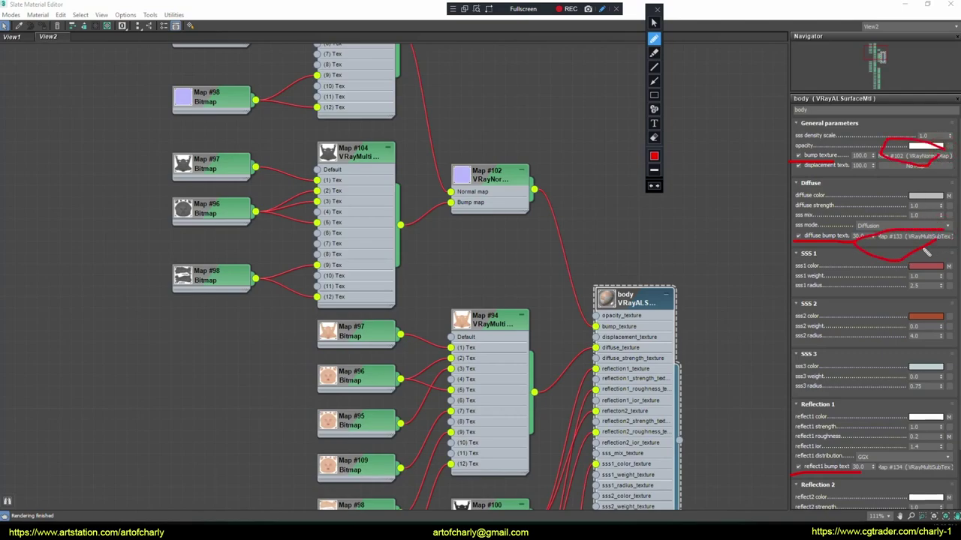
left_click_drag(932, 455, 956, 474)
Step: Clear the marks, scroll down, and underline the reflect2, reflect1 and diffuse bump settings
key("Escape")
scroll(880, 401, "down", 2)
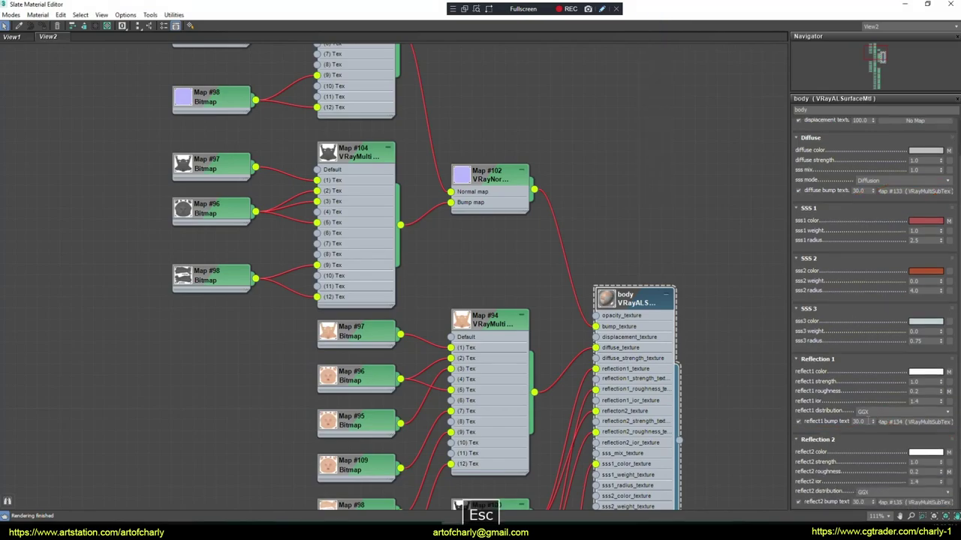
scroll(889, 413, "down", 2)
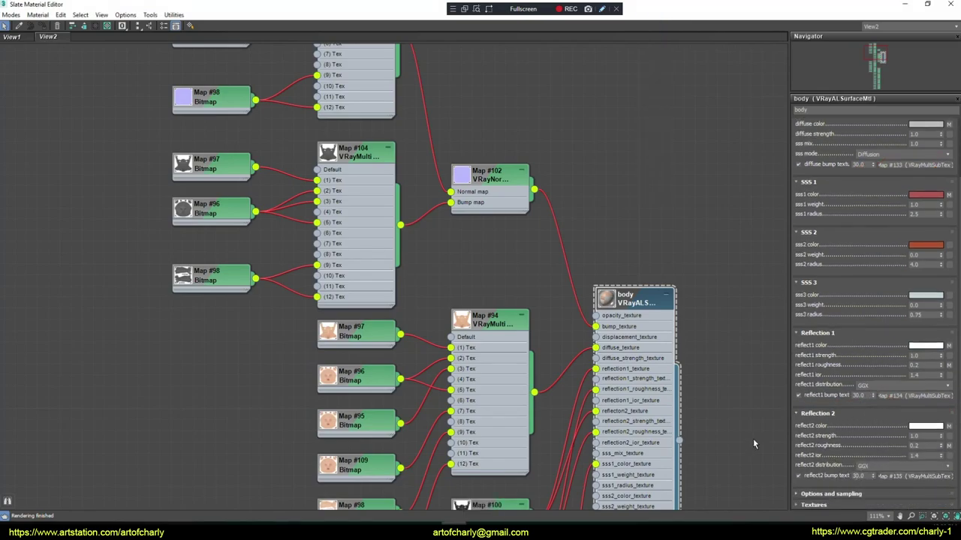
key("ctrl+alt+d")
left_click_drag(797, 480, 919, 475)
left_click_drag(794, 404, 880, 399)
left_click_drag(797, 167, 872, 174)
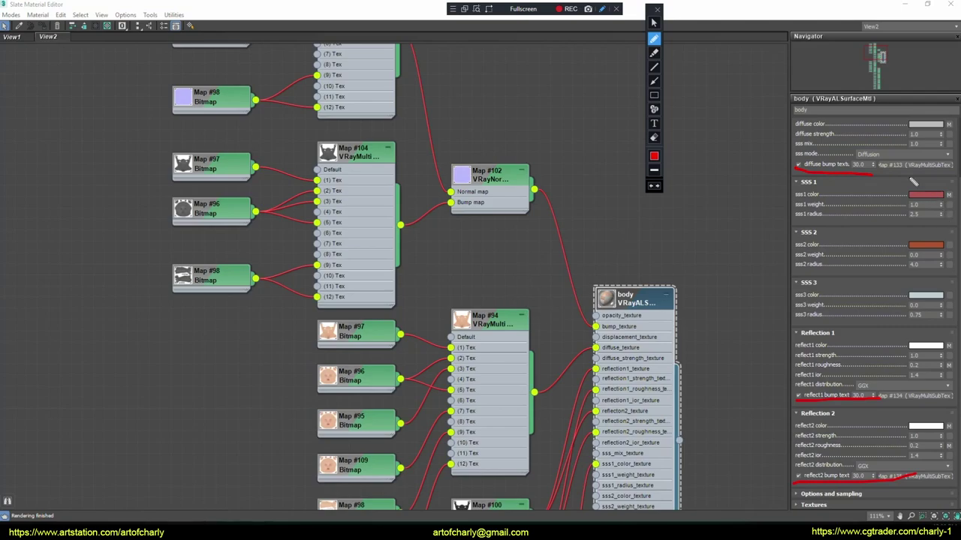
Step: Clear the annotations and collapse the SSS 2 and SSS 3 rollouts
key("Escape")
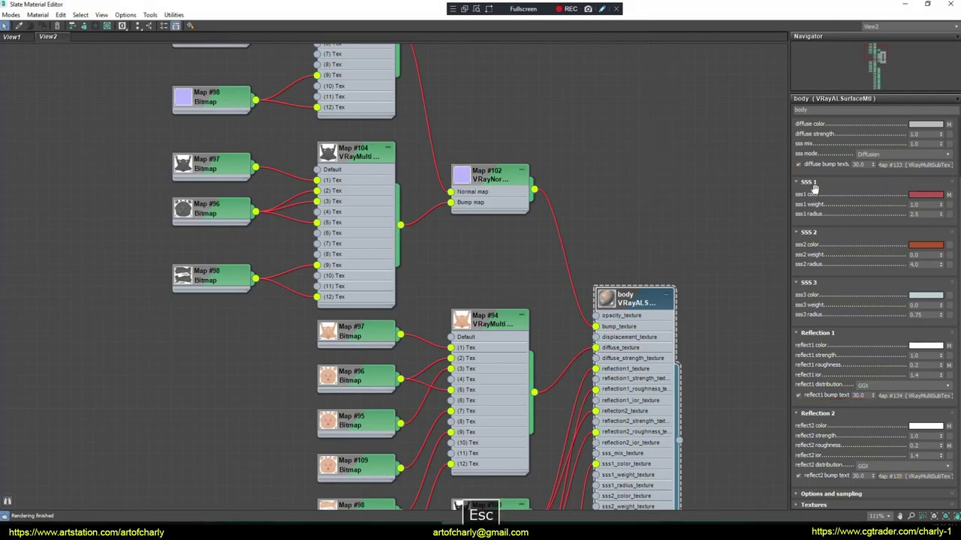
left_click(807, 232)
left_click(818, 286)
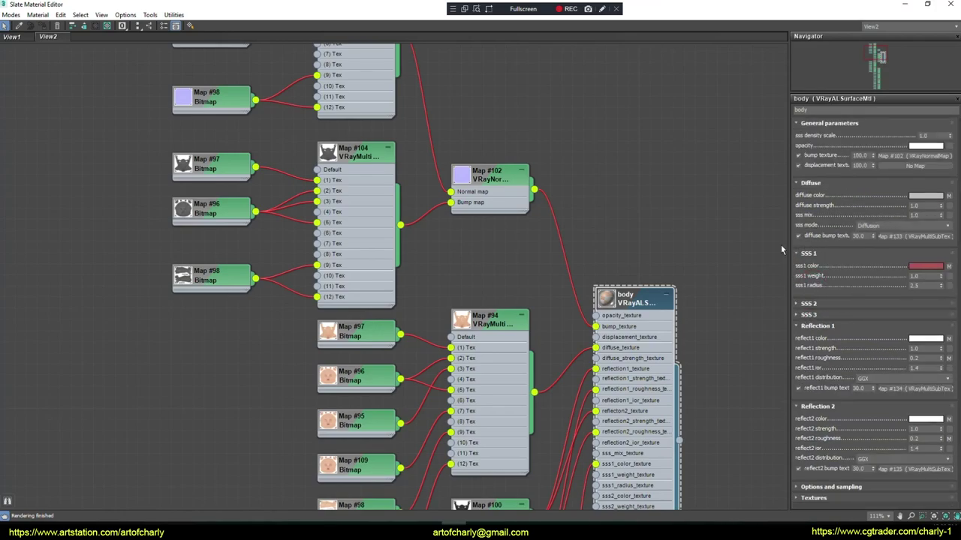
Step: Check the SSS1 weight and 2.5 radius, then open Map #97's sss_1002.jpg bitmap settings via Map #94
double_click(912, 276)
double_click(916, 286)
mouse_move(522, 143)
middle_mouse_down()
mouse_move(316, 285)
mouse_move(220, 184)
middle_mouse_up()
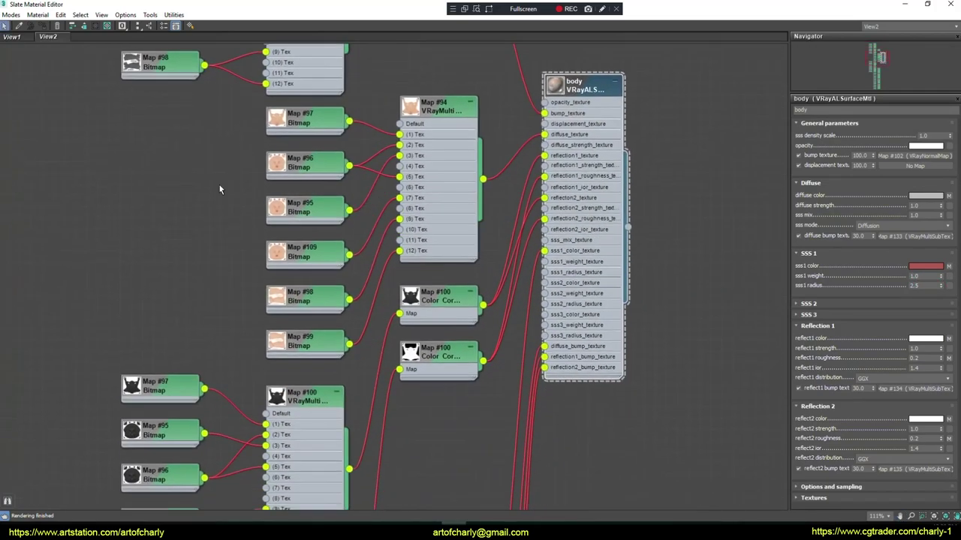
left_click(949, 265)
left_click(871, 177)
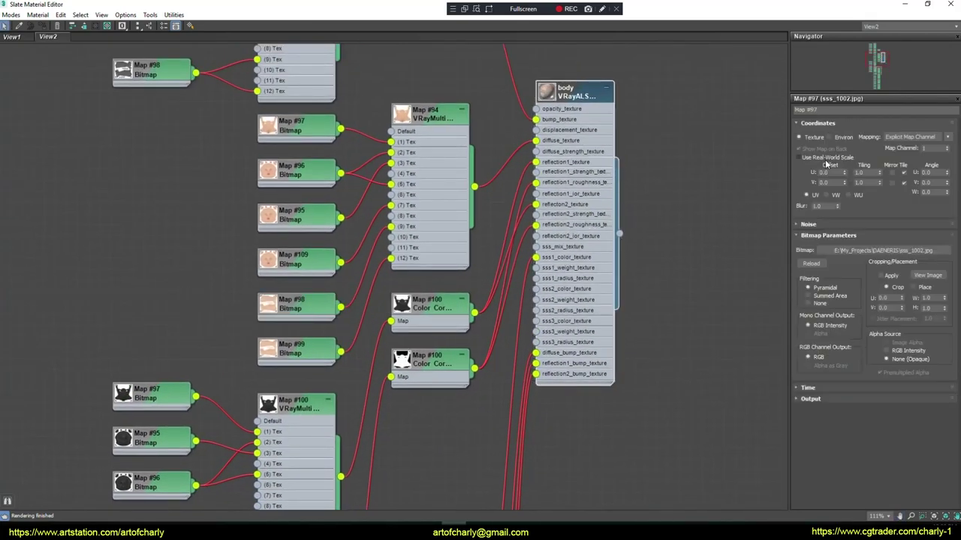
left_click(928, 275)
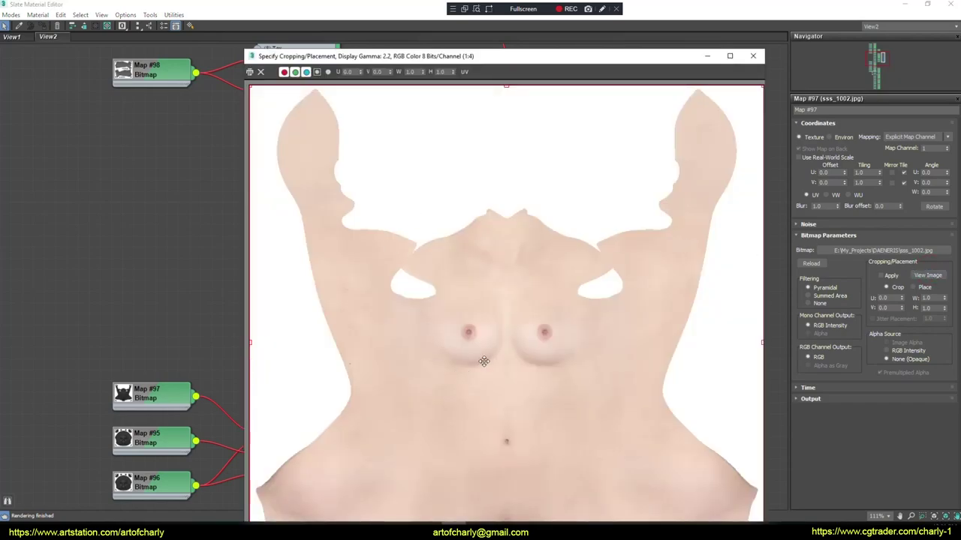
scroll(485, 318, "down", 2)
scroll(495, 333, "up", 2)
scroll(496, 332, "up", 1)
scroll(502, 303, "down", 1)
scroll(506, 315, "down", 1)
scroll(468, 253, "down", 1)
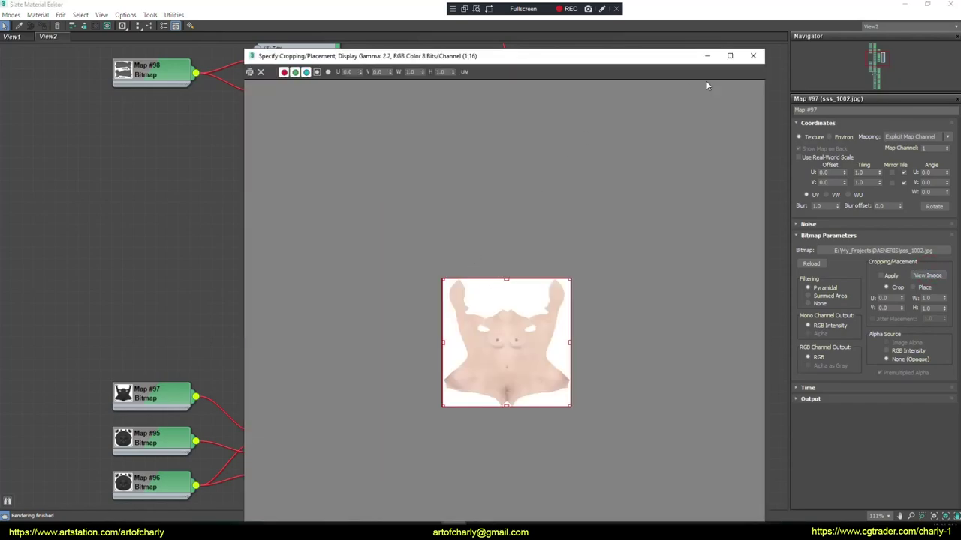
left_click(753, 55)
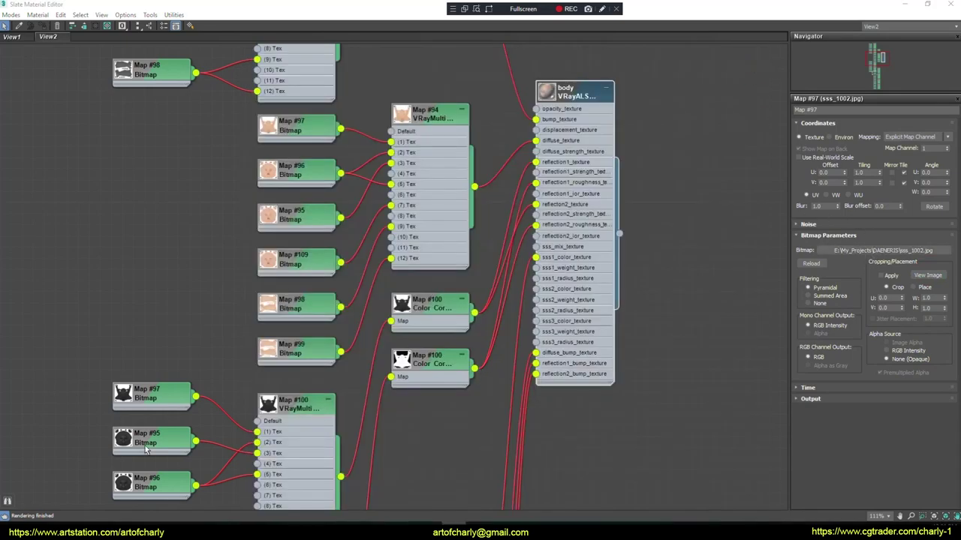
middle_click_drag(152, 264, 209, 336)
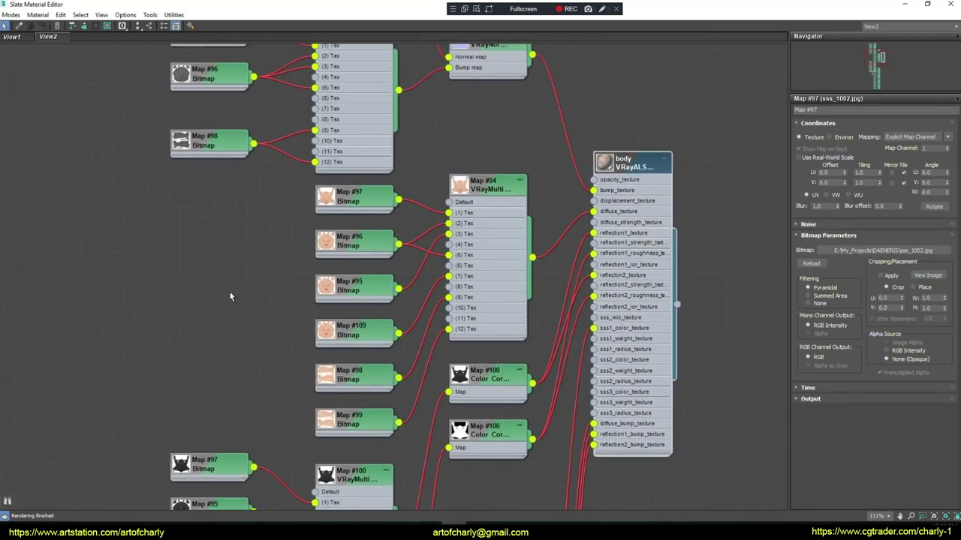
middle_click_drag(261, 284, 248, 223)
mouse_move(150, 323)
middle_mouse_down()
mouse_move(216, 280)
mouse_move(258, 204)
middle_mouse_up()
middle_click_drag(202, 399, 202, 271)
mouse_move(168, 394)
middle_mouse_down()
mouse_move(189, 260)
mouse_move(178, 232)
mouse_move(169, 337)
mouse_move(177, 431)
middle_mouse_up()
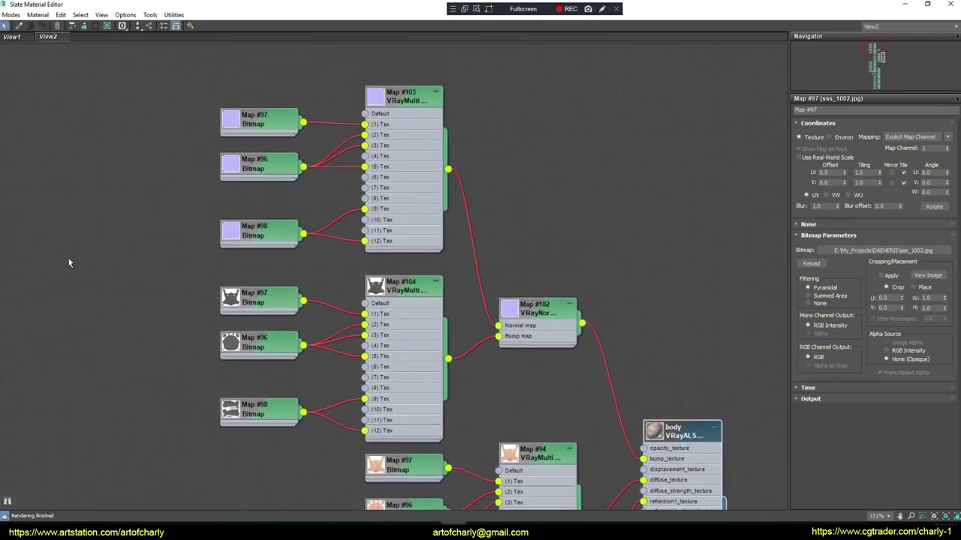